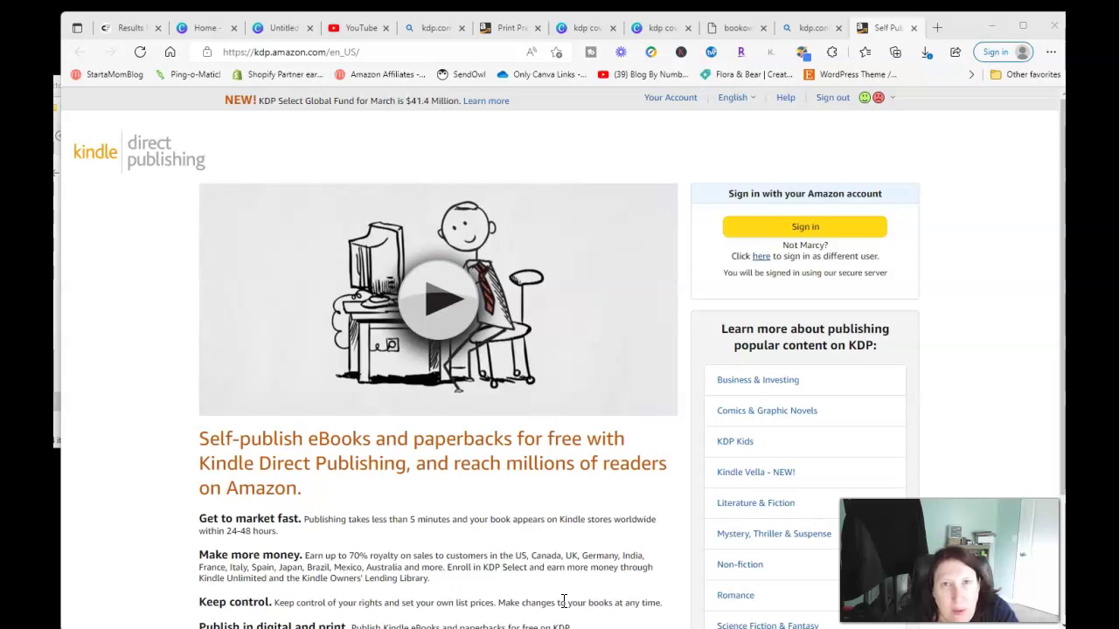
pyautogui.click(560, 601)
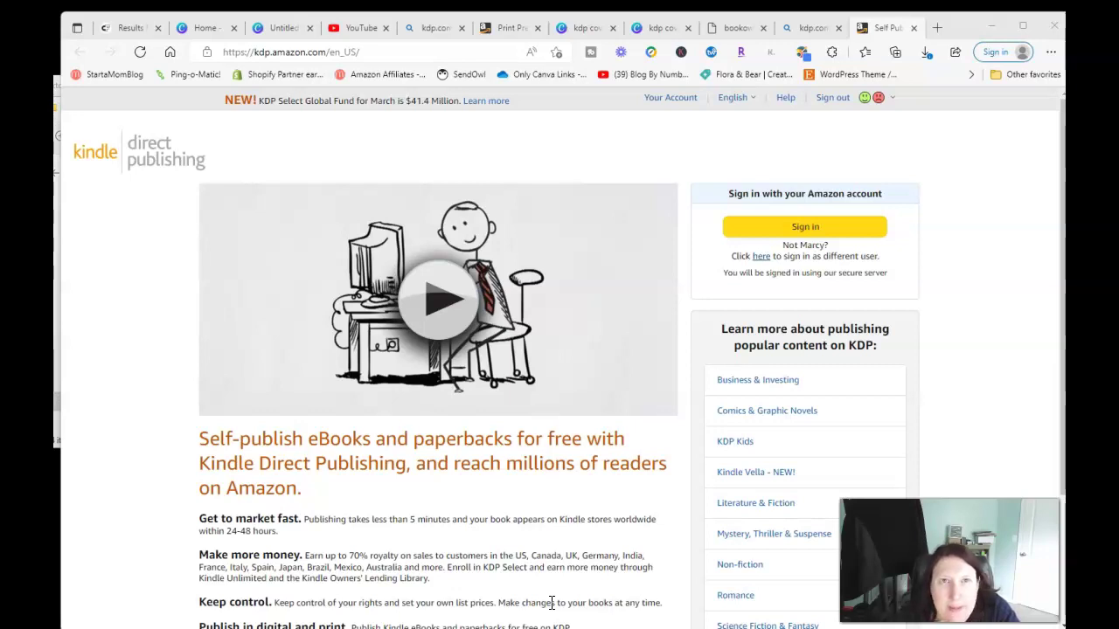
pyautogui.click(542, 600)
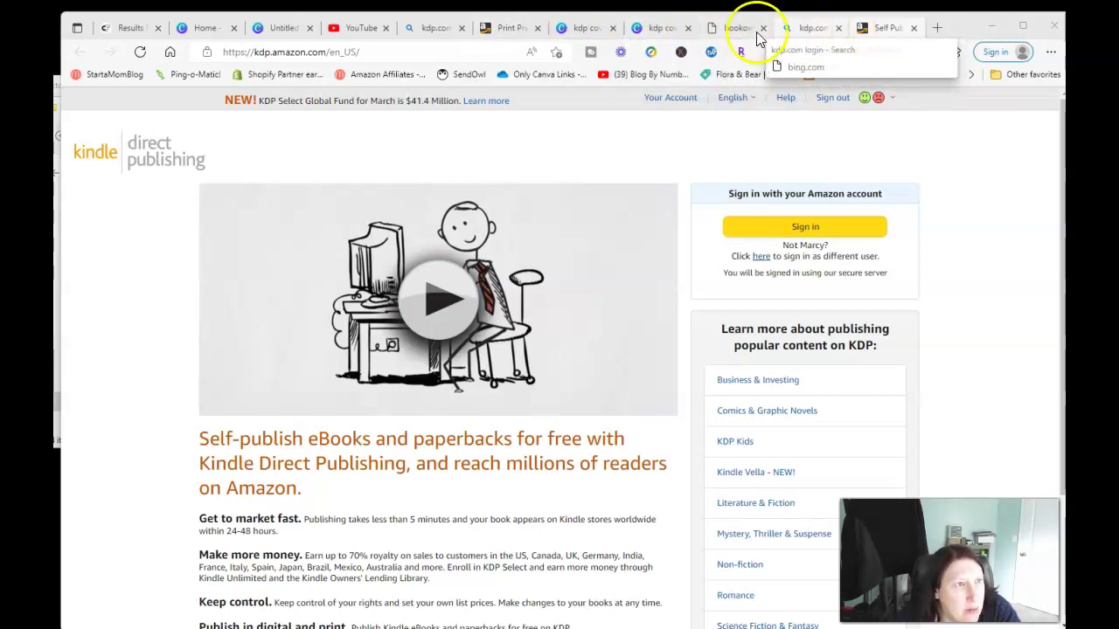
# Look over the existing cat journal's cover and its guide lines in the Print Previewer
pyautogui.click(523, 33)
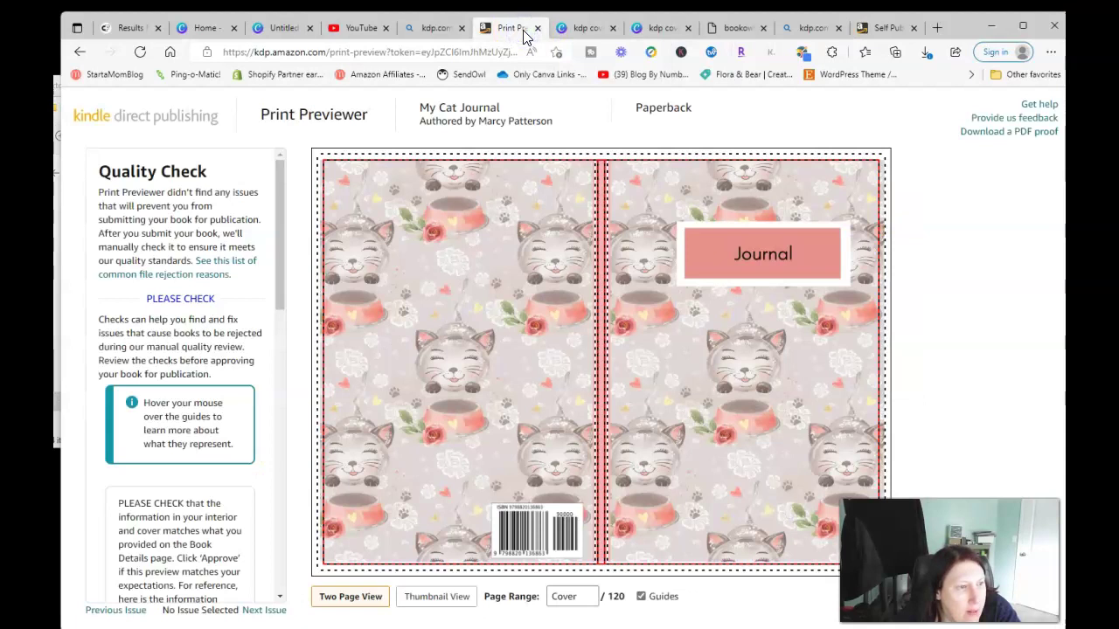
pyautogui.moveTo(805, 420)
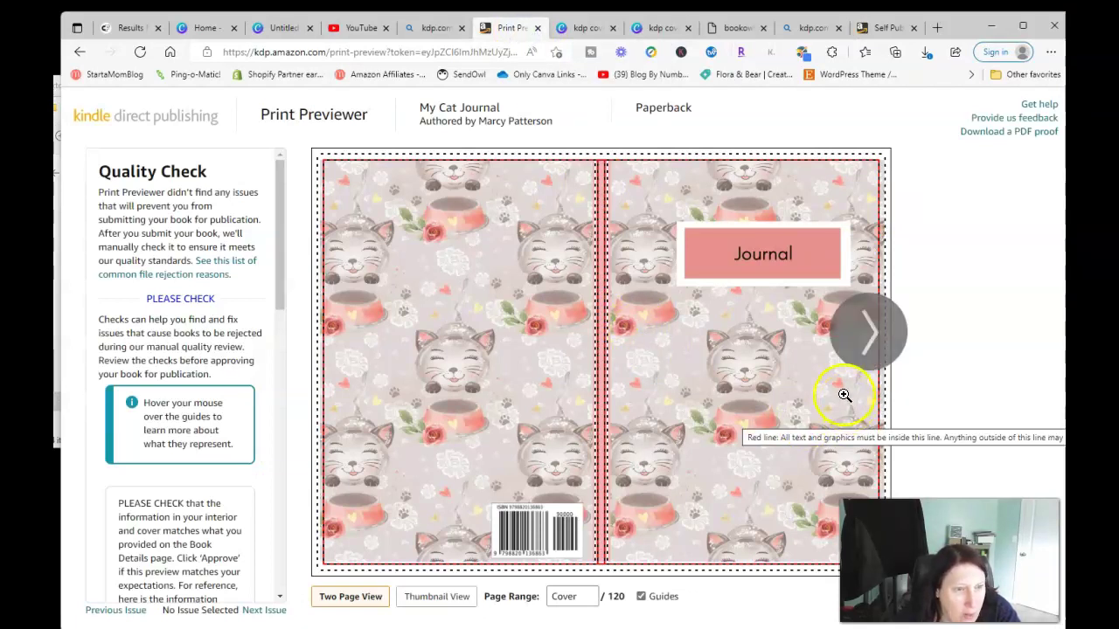
pyautogui.click(882, 369)
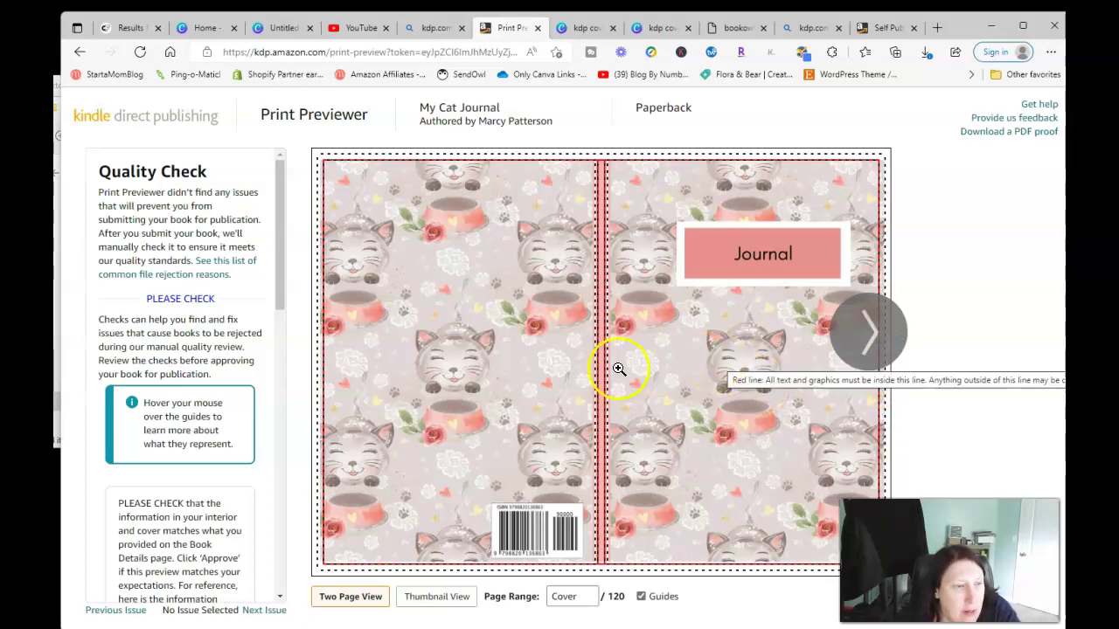
pyautogui.moveTo(613, 374)
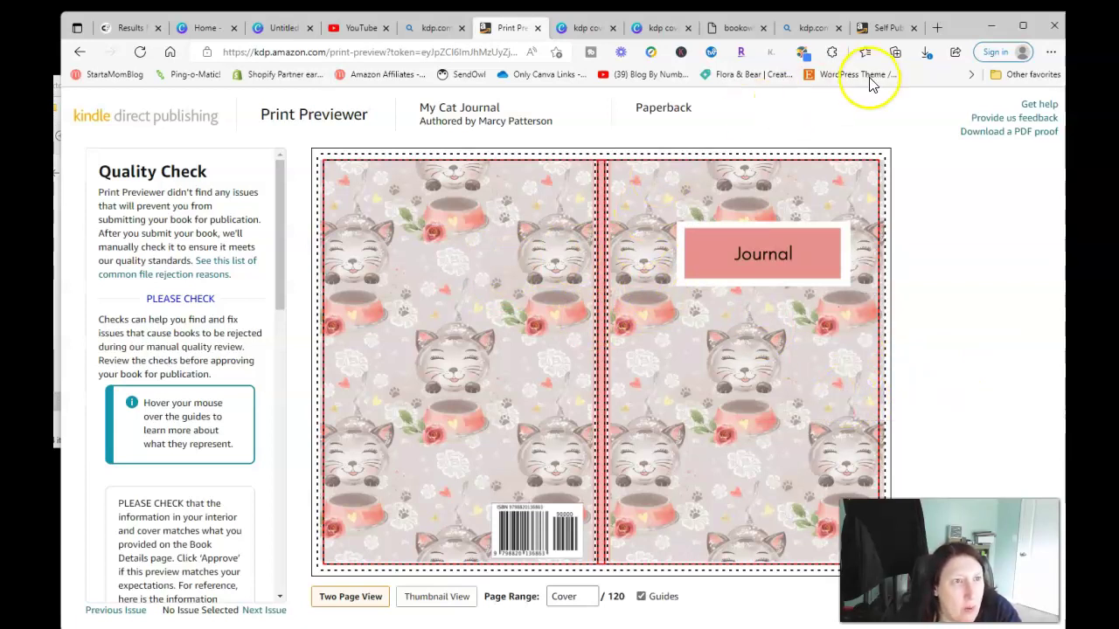
# Sign in to Kindle Direct Publishing from its home page and start a new paperback, ready for its book title
pyautogui.click(884, 28)
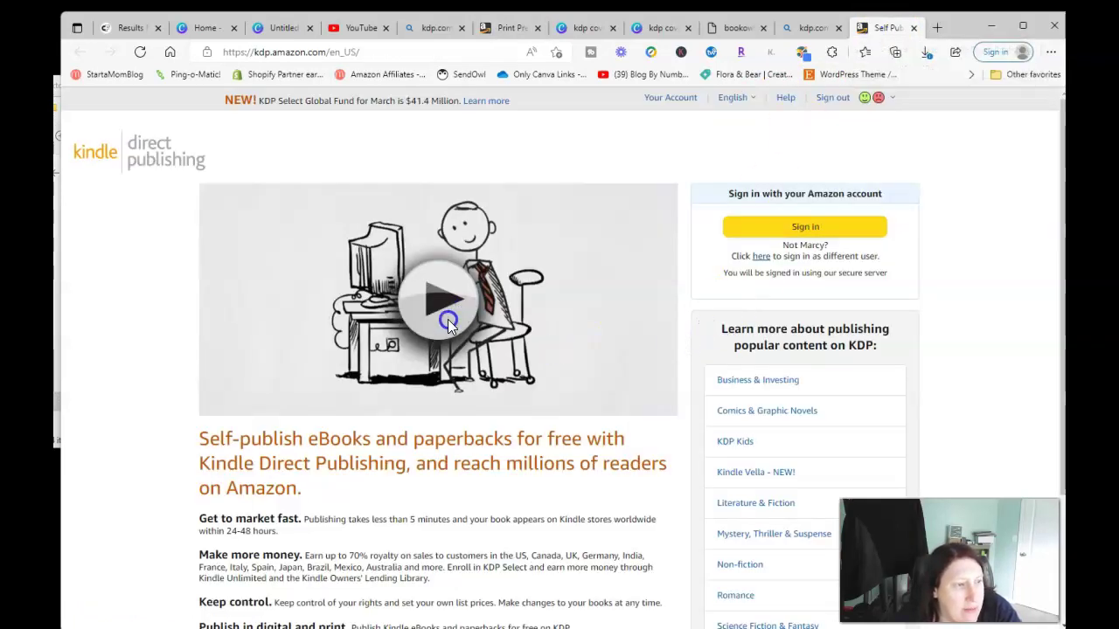
pyautogui.click(812, 229)
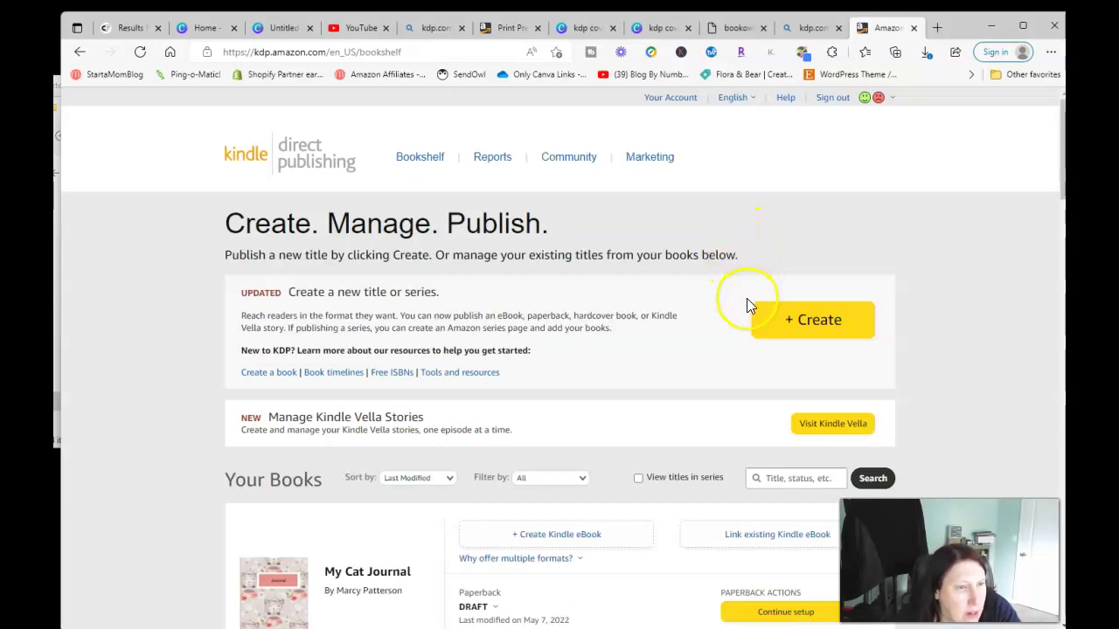
pyautogui.click(809, 321)
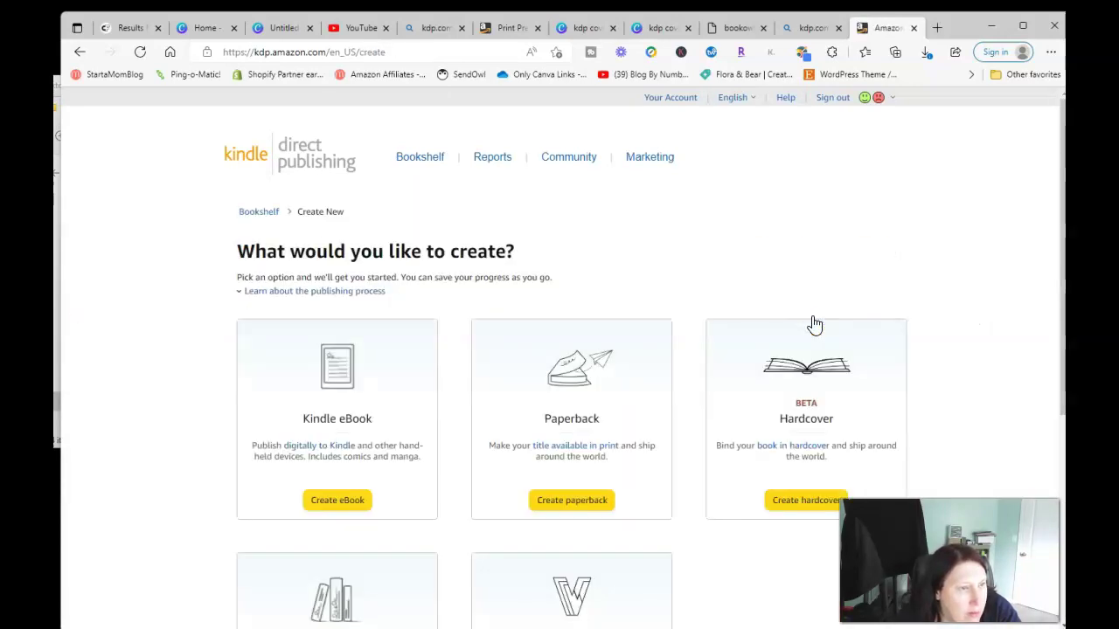
pyautogui.click(571, 502)
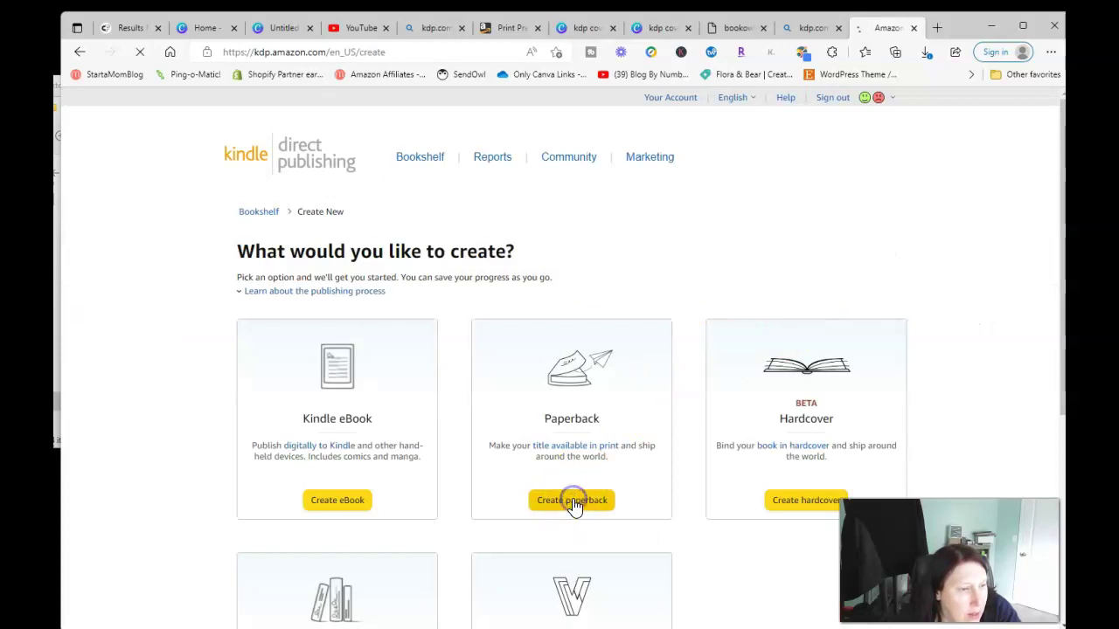
pyautogui.scroll(-2, 461, 394)
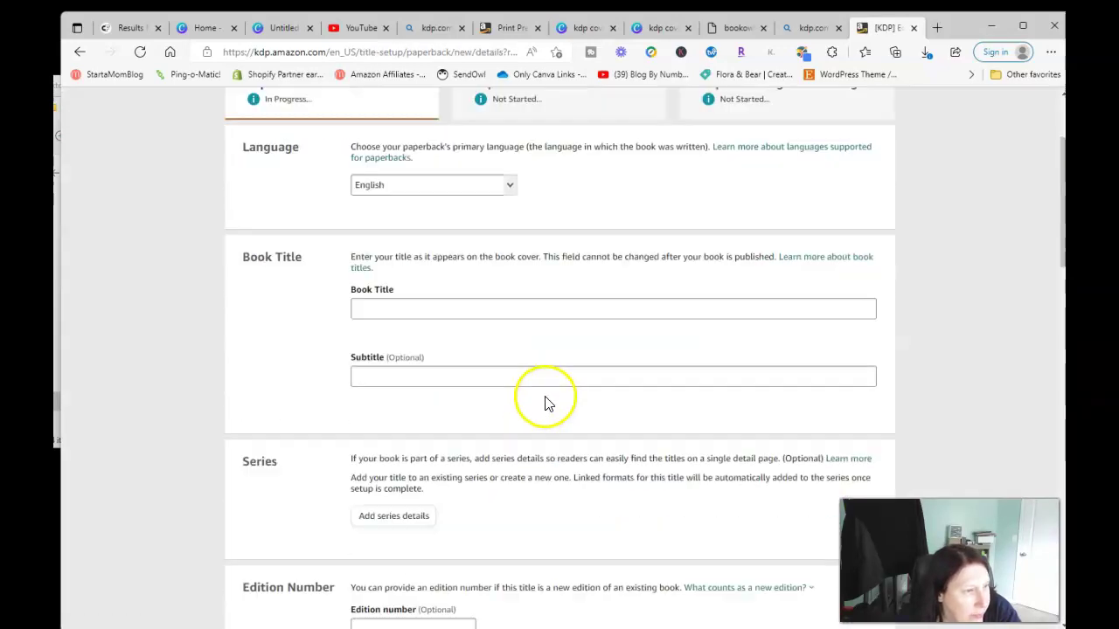
pyautogui.click(574, 303)
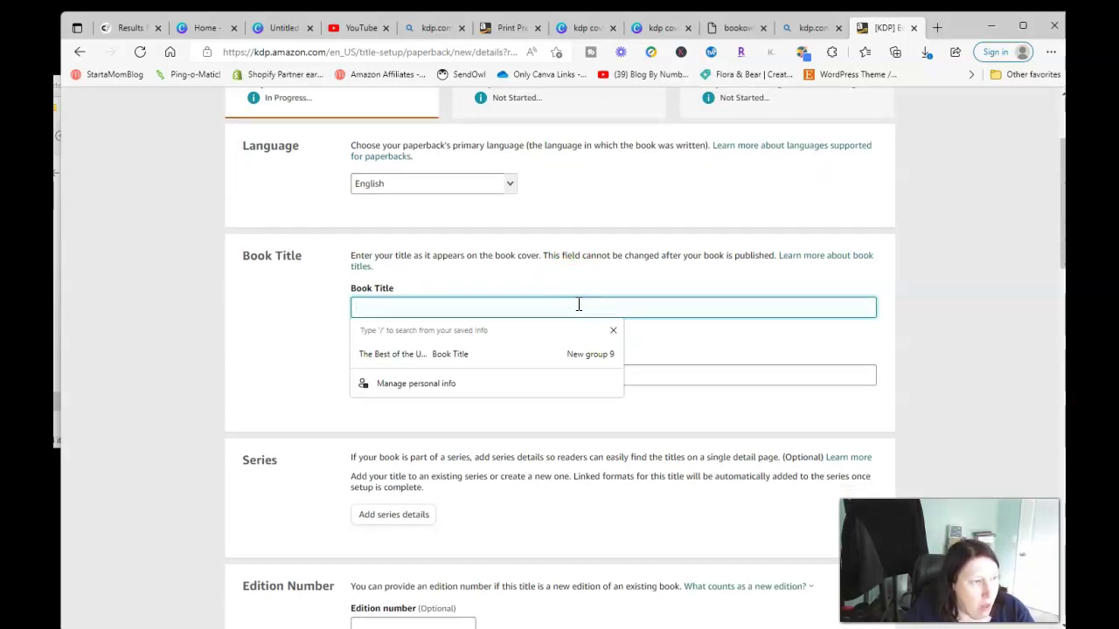
pyautogui.write('M')
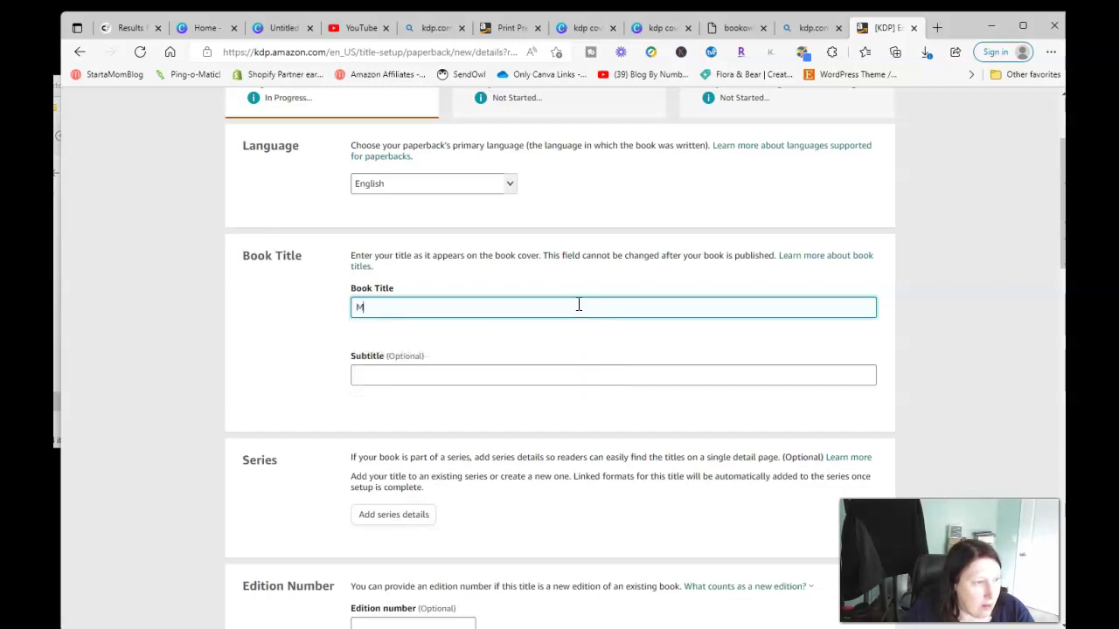
pyautogui.write('y Cat Jo')
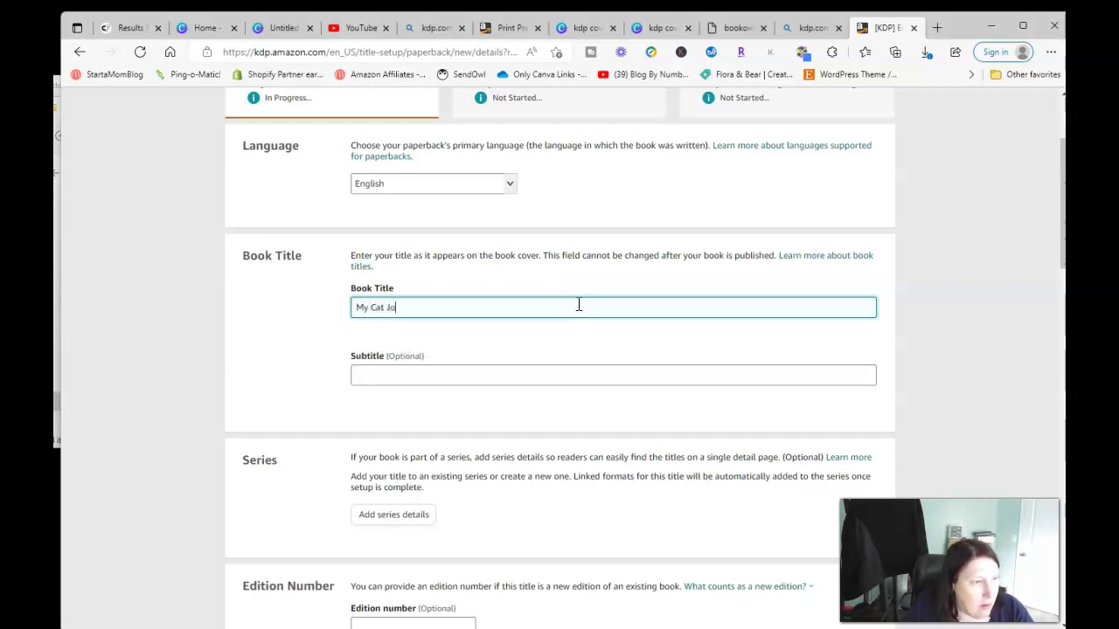
pyautogui.write('urnal')
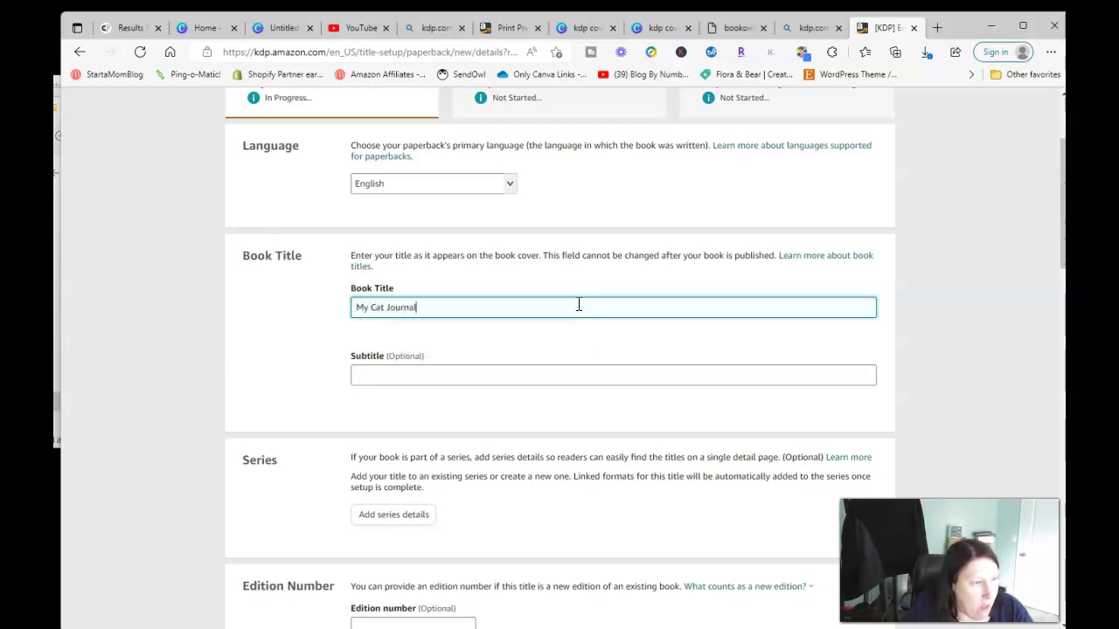
pyautogui.press('BackSpace')
pyautogui.press('BackSpace')
pyautogui.press('BackSpace')
pyautogui.press('BackSpace')
pyautogui.press('BackSpace')
pyautogui.press('BackSpace')
pyautogui.press('BackSpace')
pyautogui.press('BackSpace')
pyautogui.press('BackSpace')
pyautogui.write('ute')
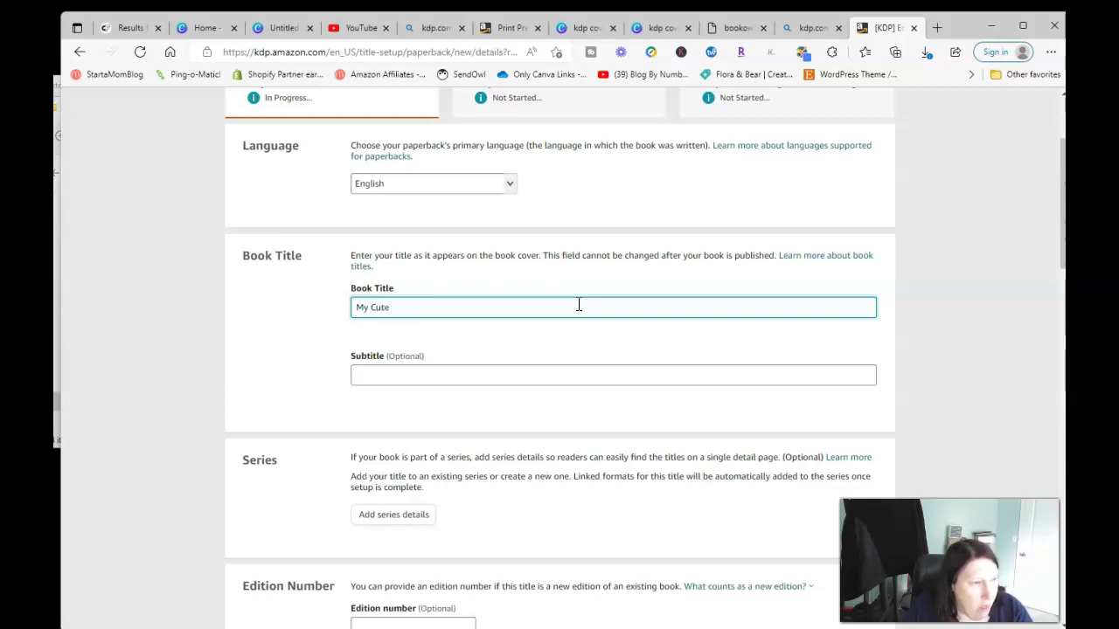
pyautogui.press('BackSpace')
pyautogui.press('BackSpace')
pyautogui.press('BackSpace')
pyautogui.press('BackSpace')
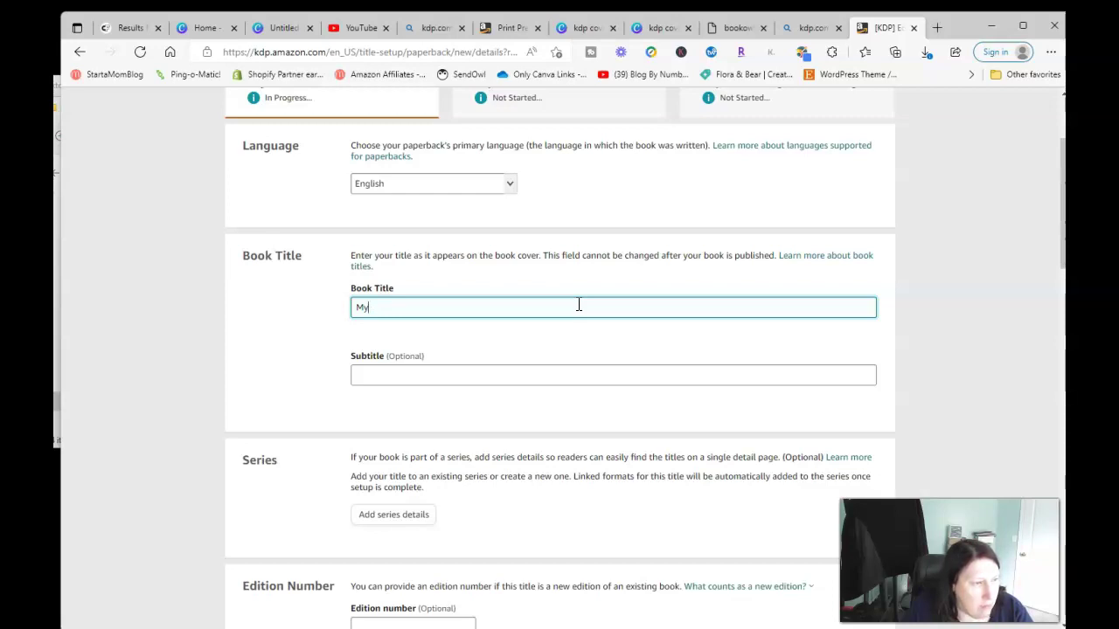
pyautogui.press('BackSpace')
pyautogui.press('BackSpace')
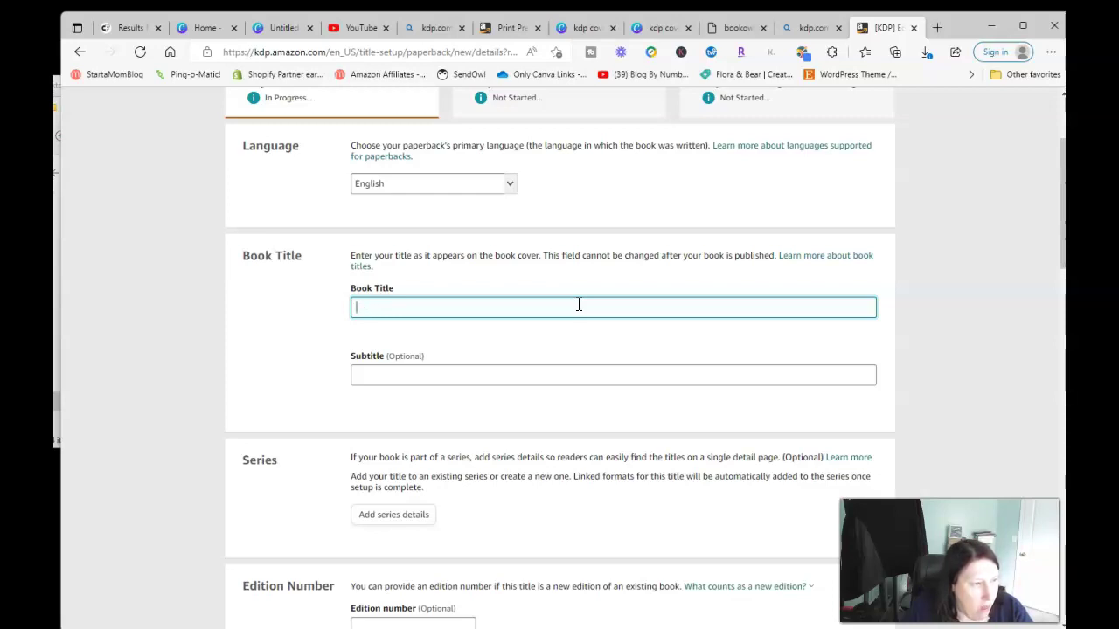
# Enter "Cat Lover's Journal" as the book title
pyautogui.write('Ca')
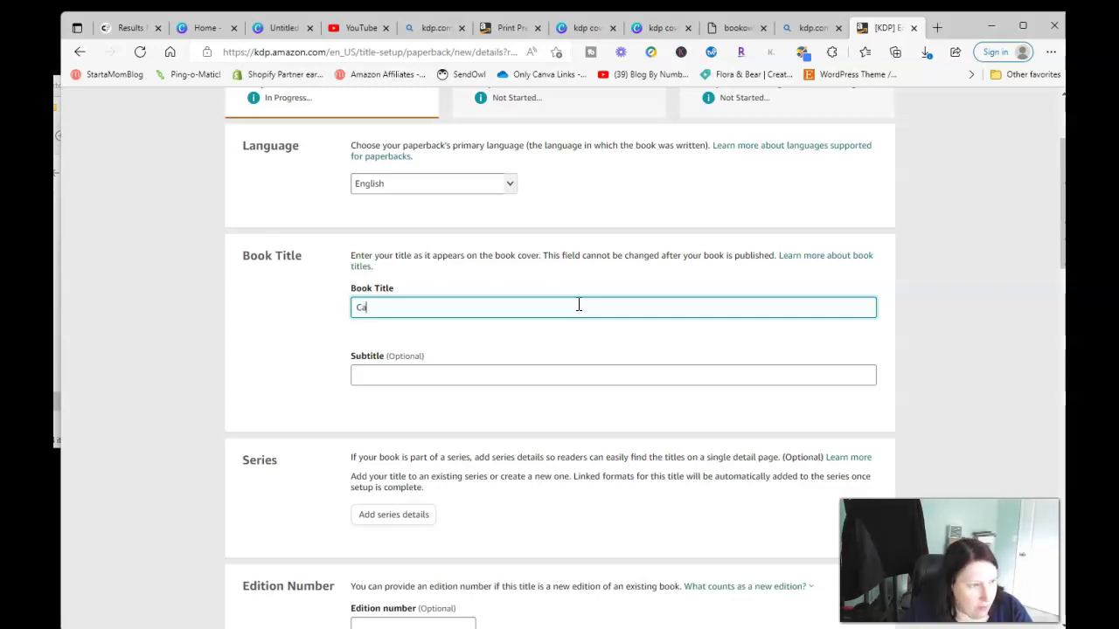
pyautogui.write("t Lover's ")
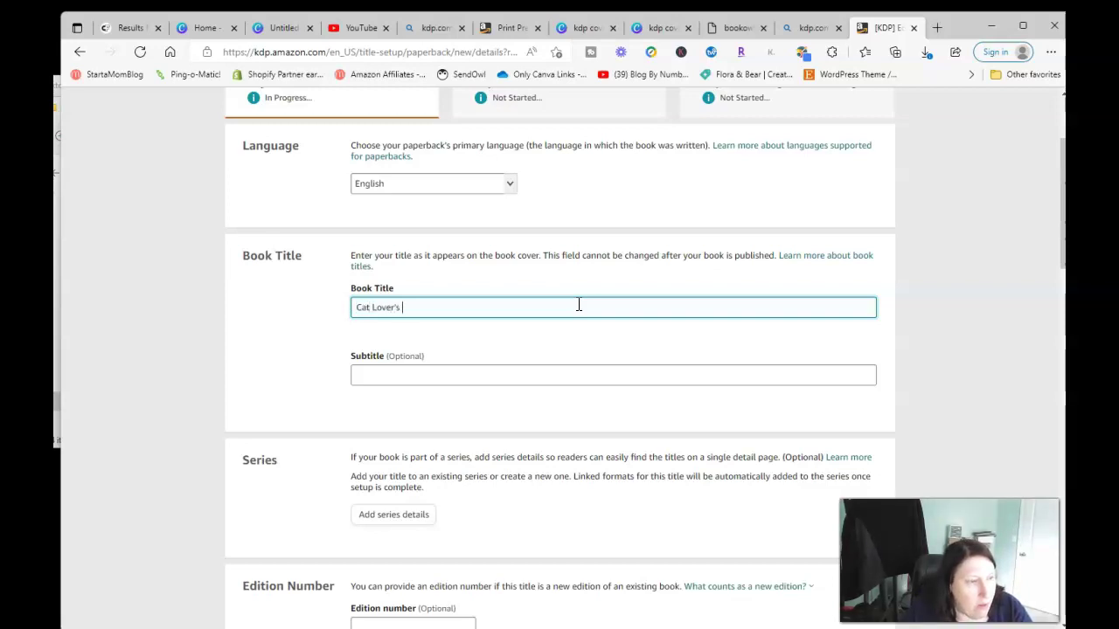
pyautogui.write('Journal')
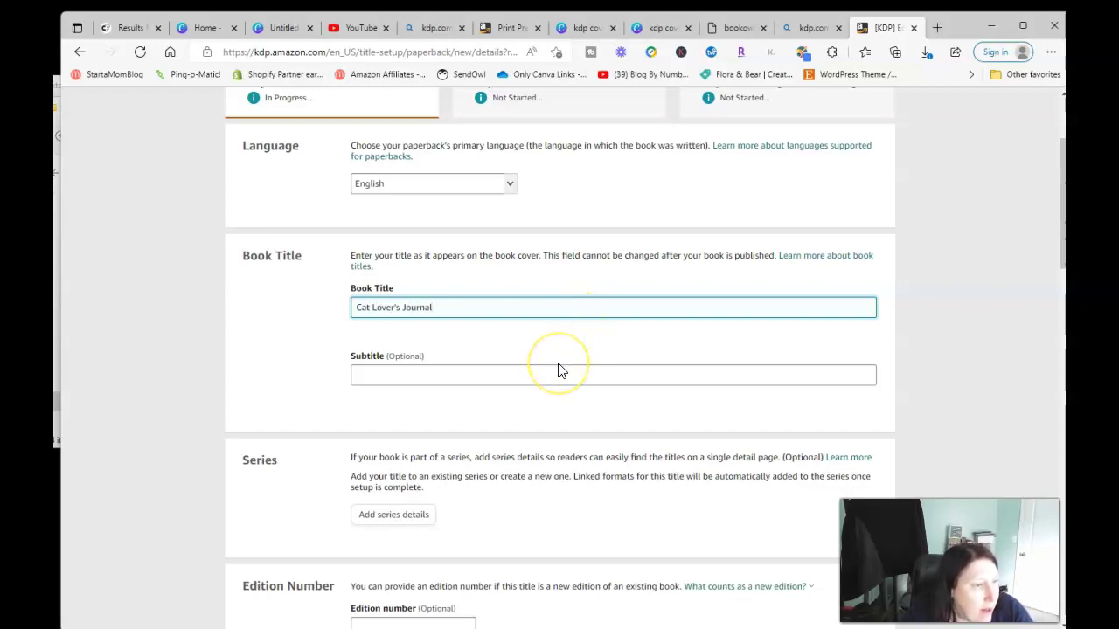
# Fill in the author's first and last name as the primary author or contributor
pyautogui.scroll(-2, 561, 371)
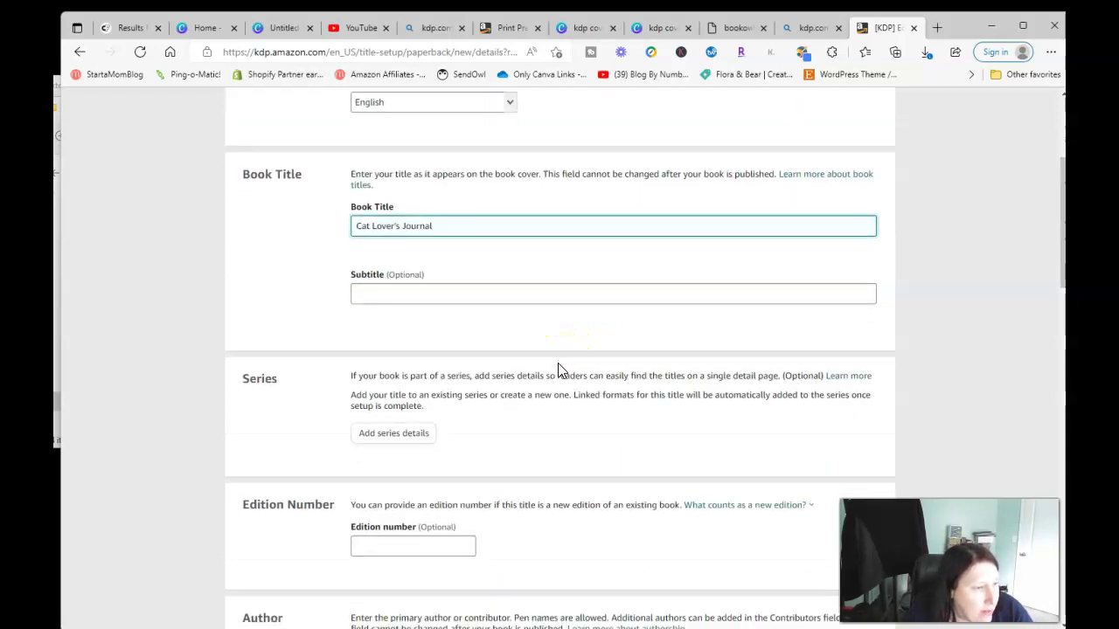
pyautogui.scroll(-4, 561, 371)
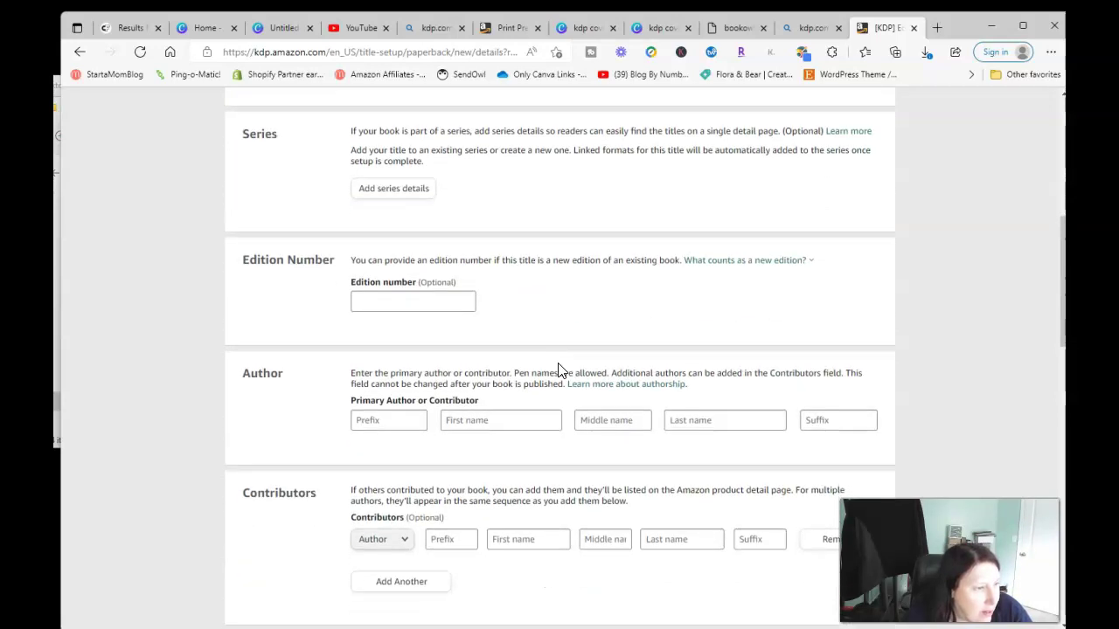
pyautogui.click(530, 257)
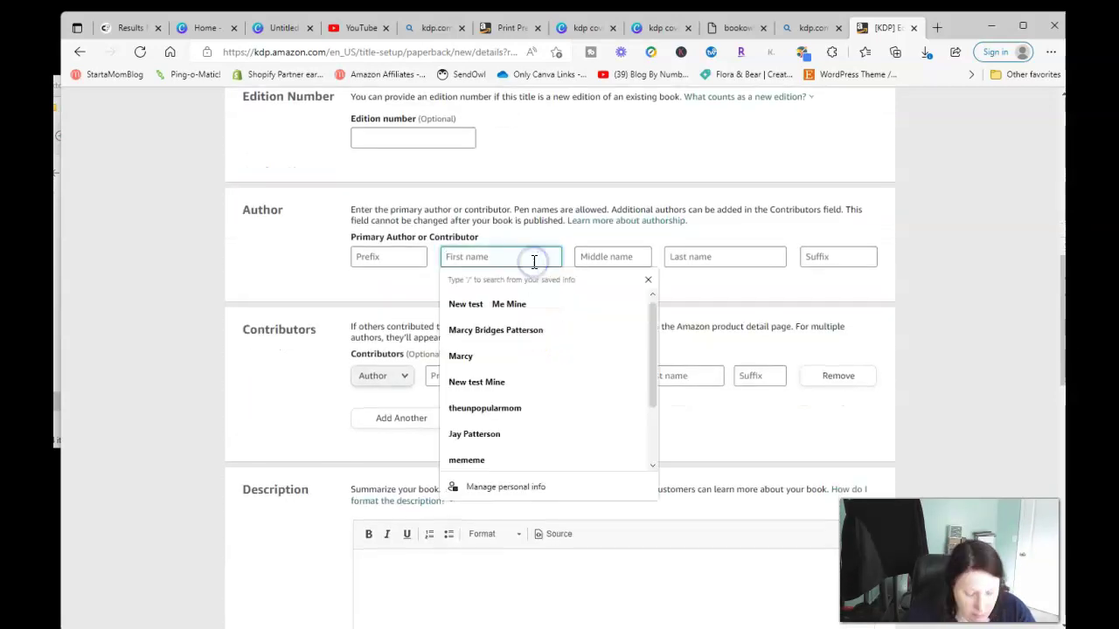
pyautogui.write('Marcy')
pyautogui.press('Tab')
pyautogui.press('Tab')
pyautogui.write('Patterson')
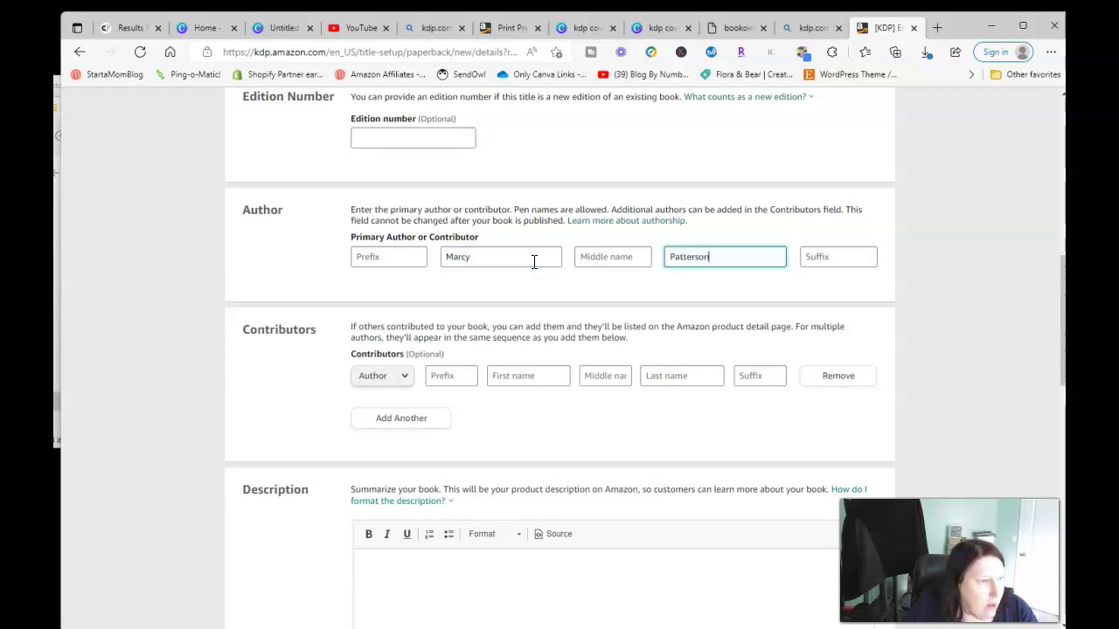
# Start the book description with "This is a blank linked 120 page journal."
pyautogui.scroll(-4, 533, 262)
pyautogui.click(530, 280)
pyautogui.write('T')
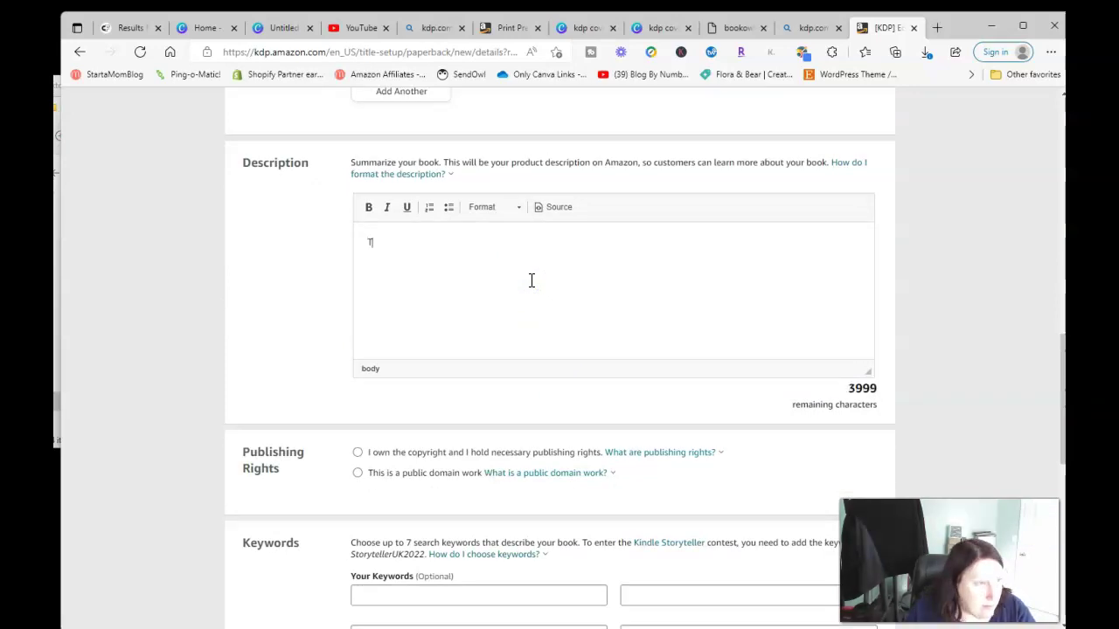
pyautogui.write('his i')
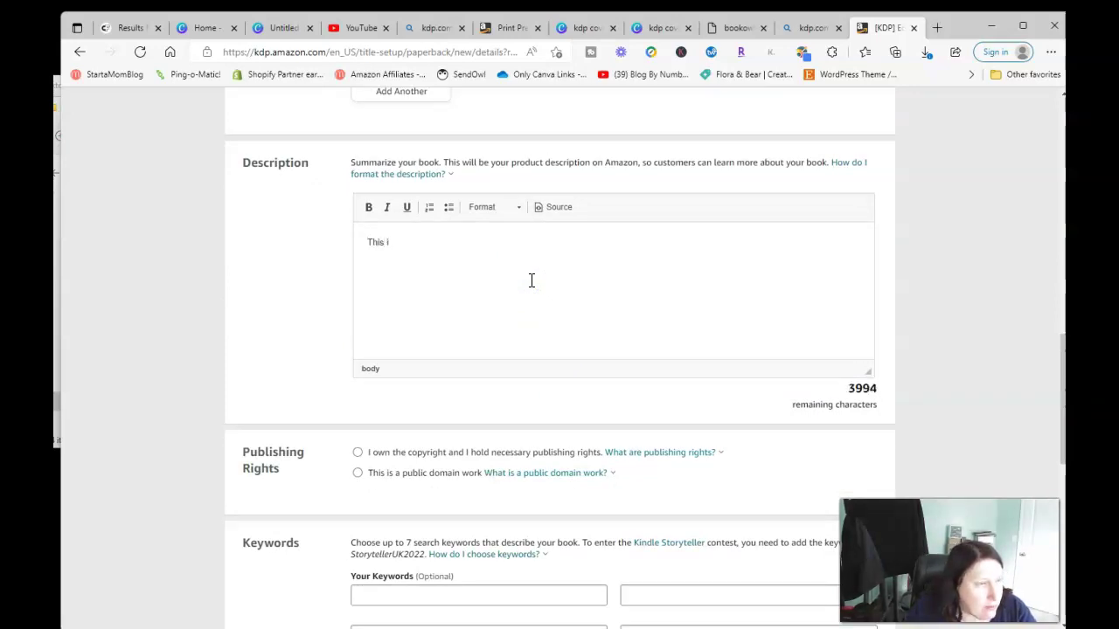
pyautogui.write('s a b')
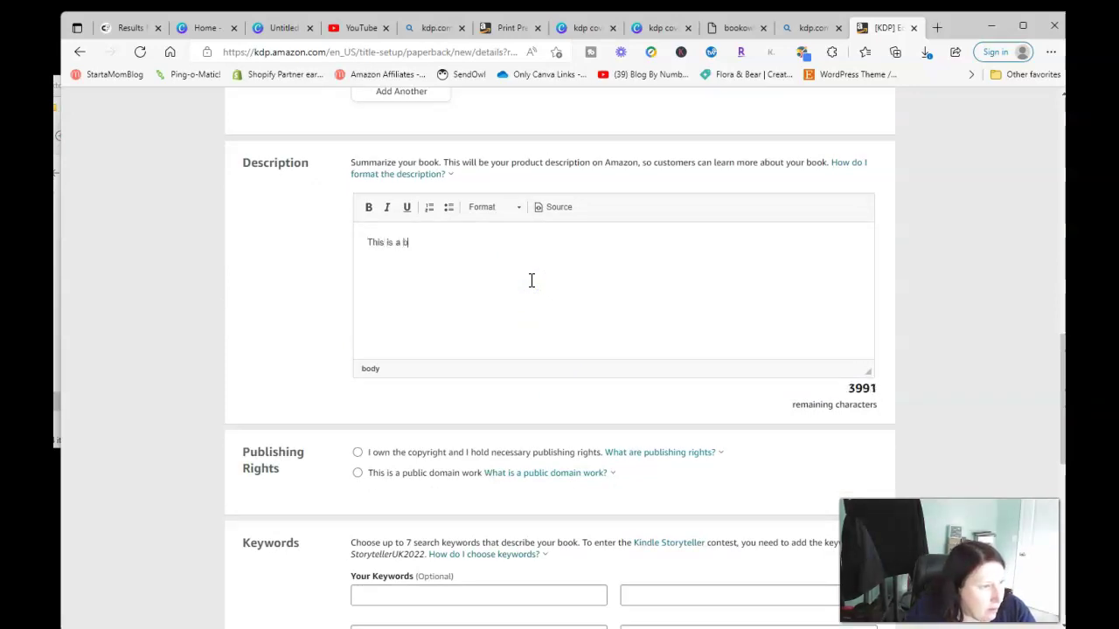
pyautogui.write('lank linked ')
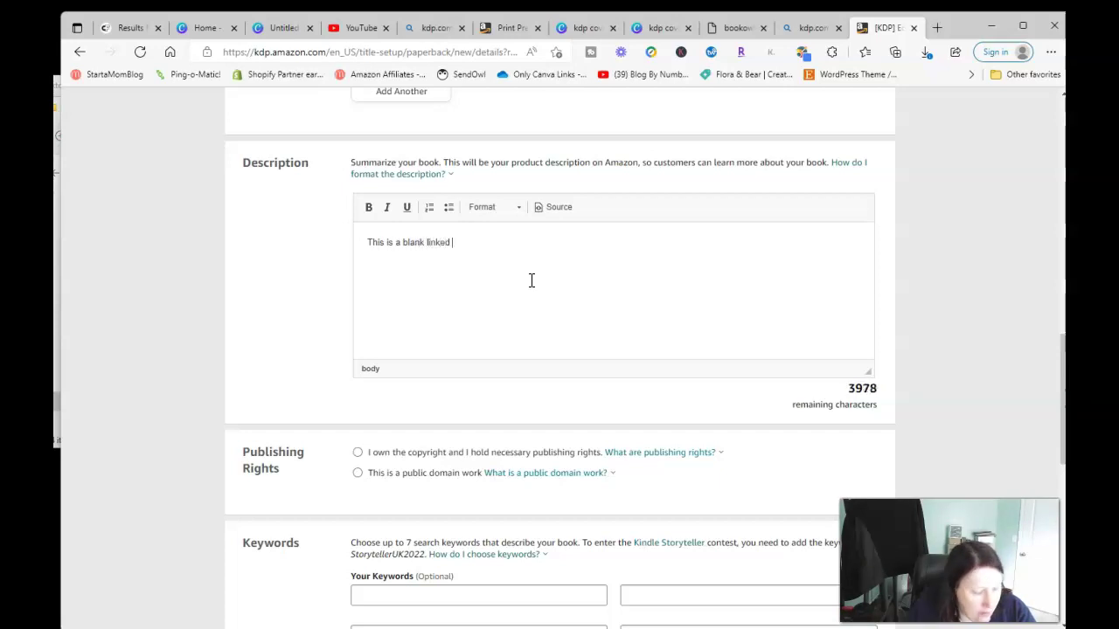
pyautogui.write('120 page li')
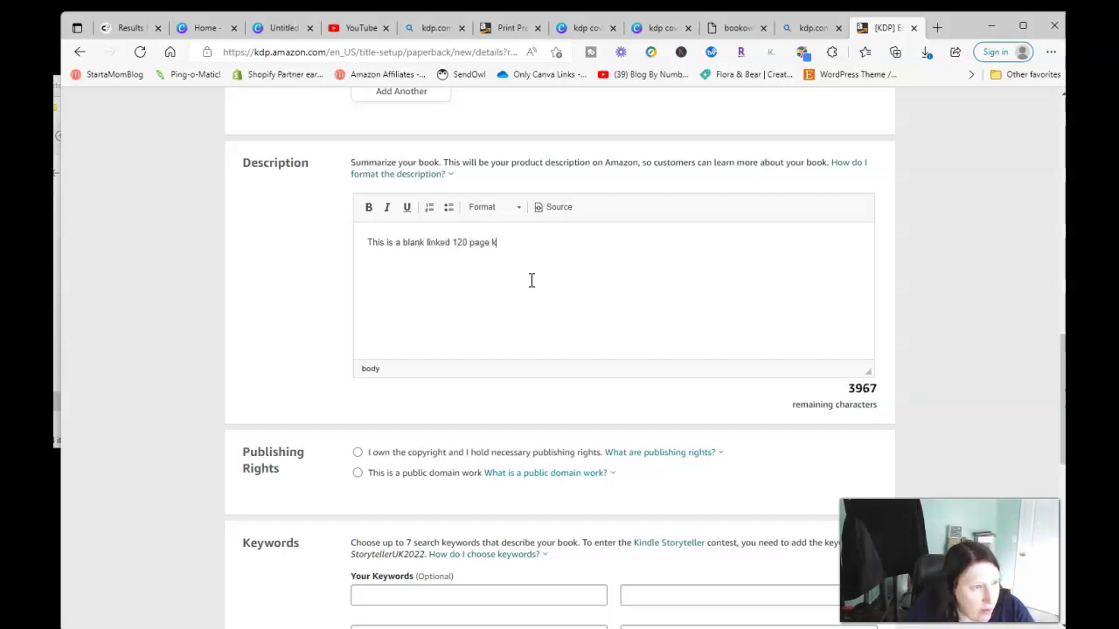
pyautogui.press('BackSpace')
pyautogui.press('BackSpace')
pyautogui.press('BackSpace')
pyautogui.write('nal. 6x9 si')
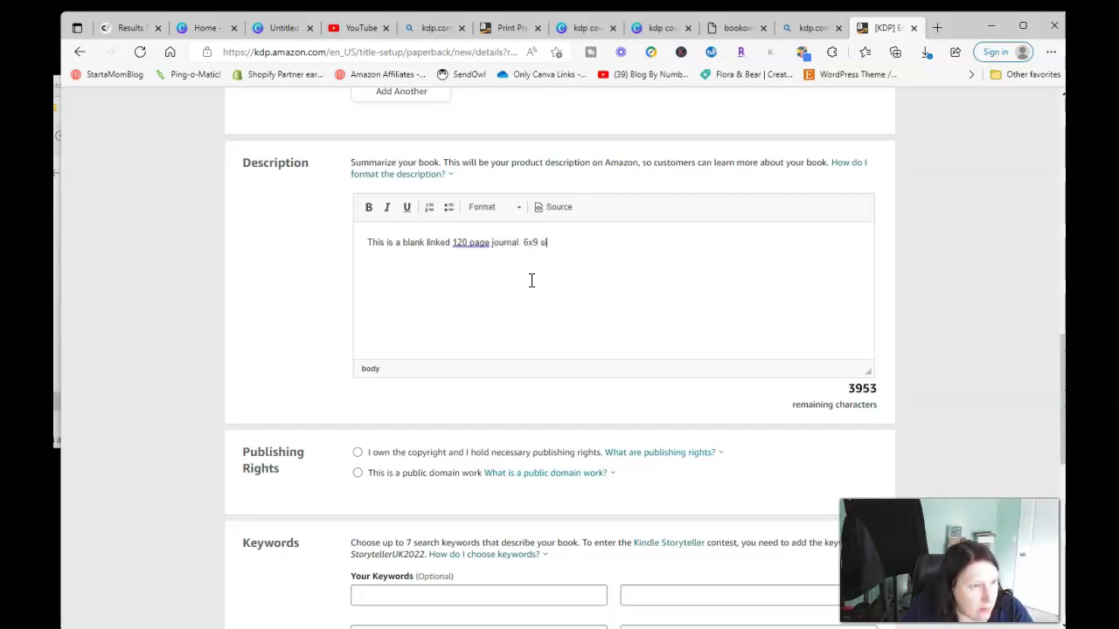
# Continue the description with "6x9 size, perfect to throw into your purse or backpack, or even keep in your bedside table."
pyautogui.write('ze. per')
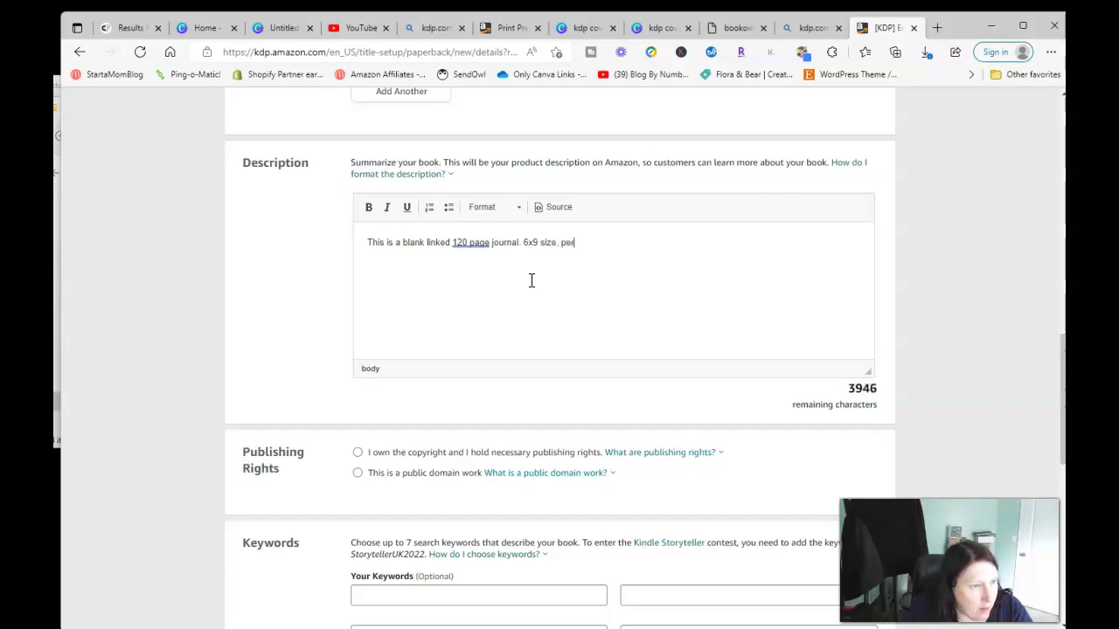
pyautogui.write('fect to throw')
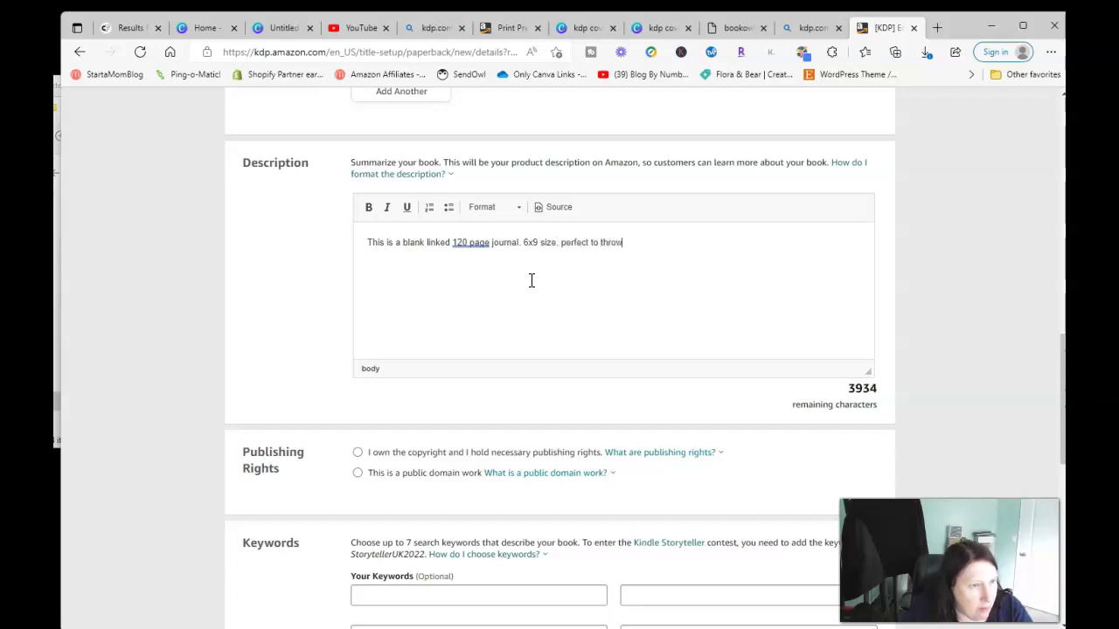
pyautogui.write(' into your pur')
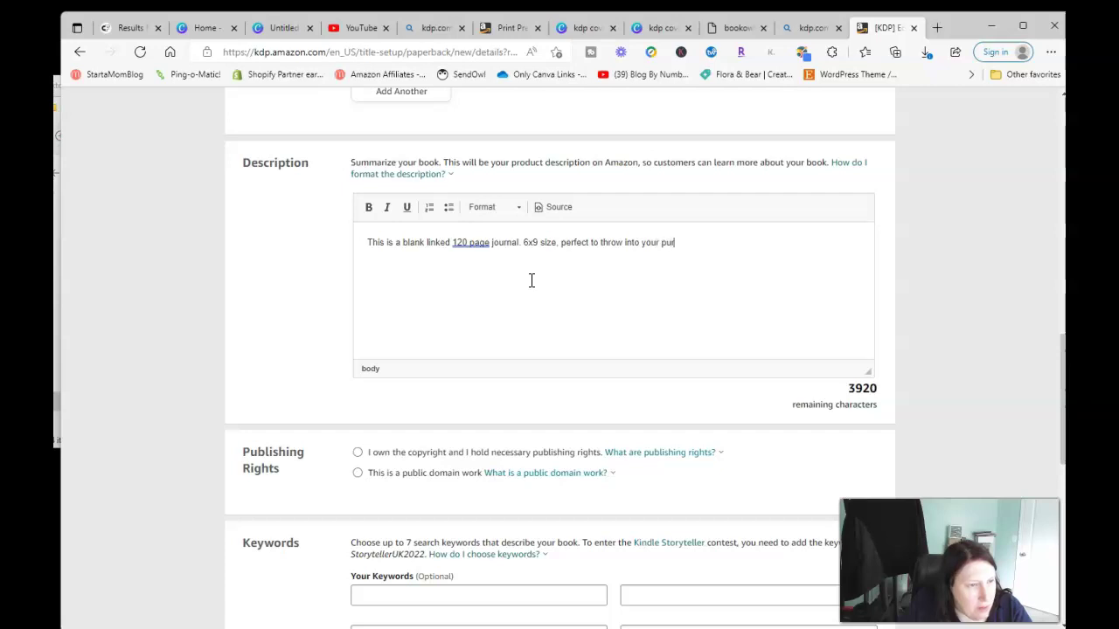
pyautogui.write('se or backp')
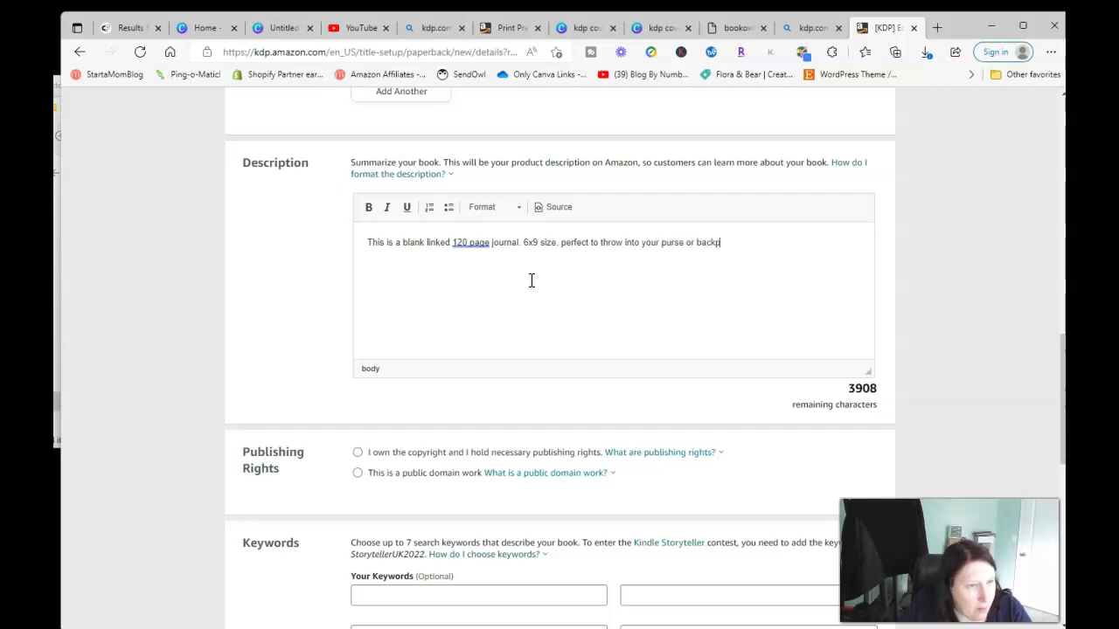
pyautogui.write('ack, or e')
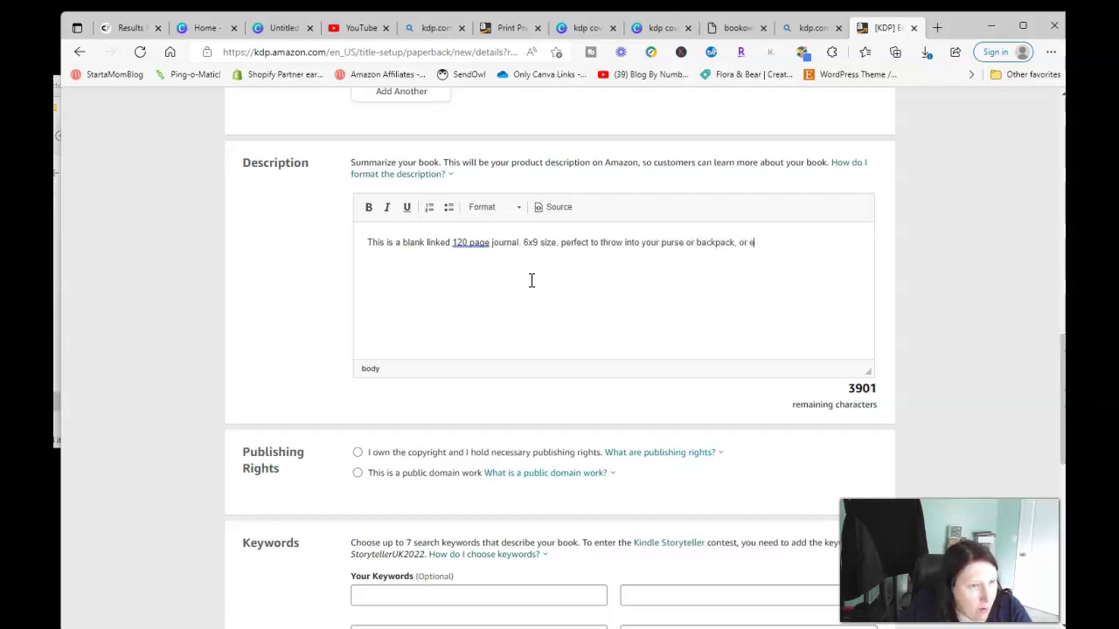
pyautogui.write('ven keep in your bedside')
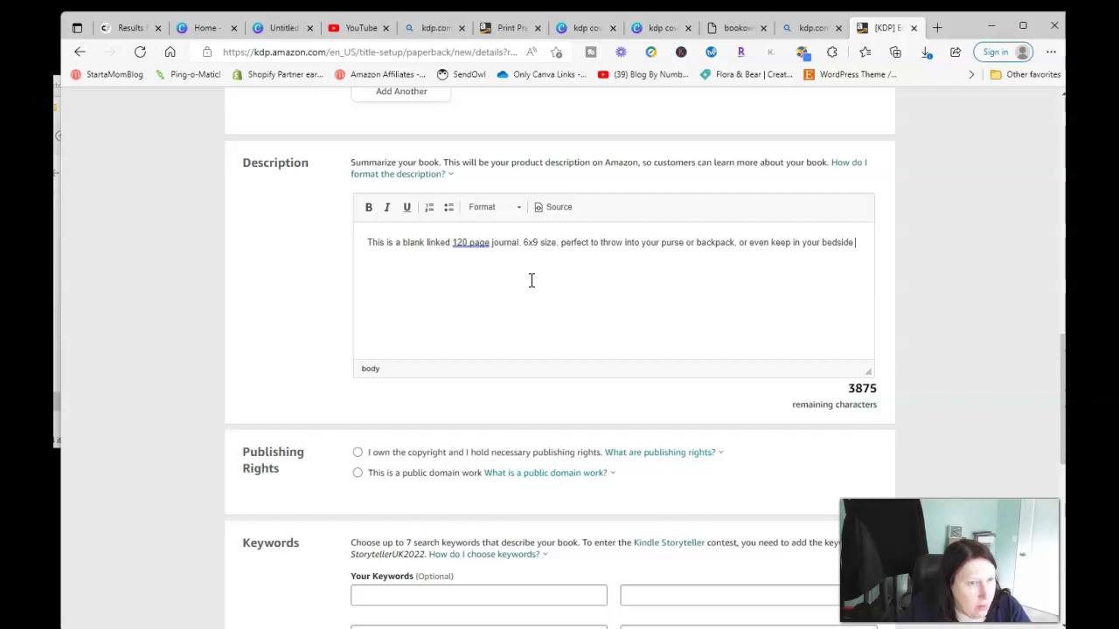
pyautogui.write(' table.')
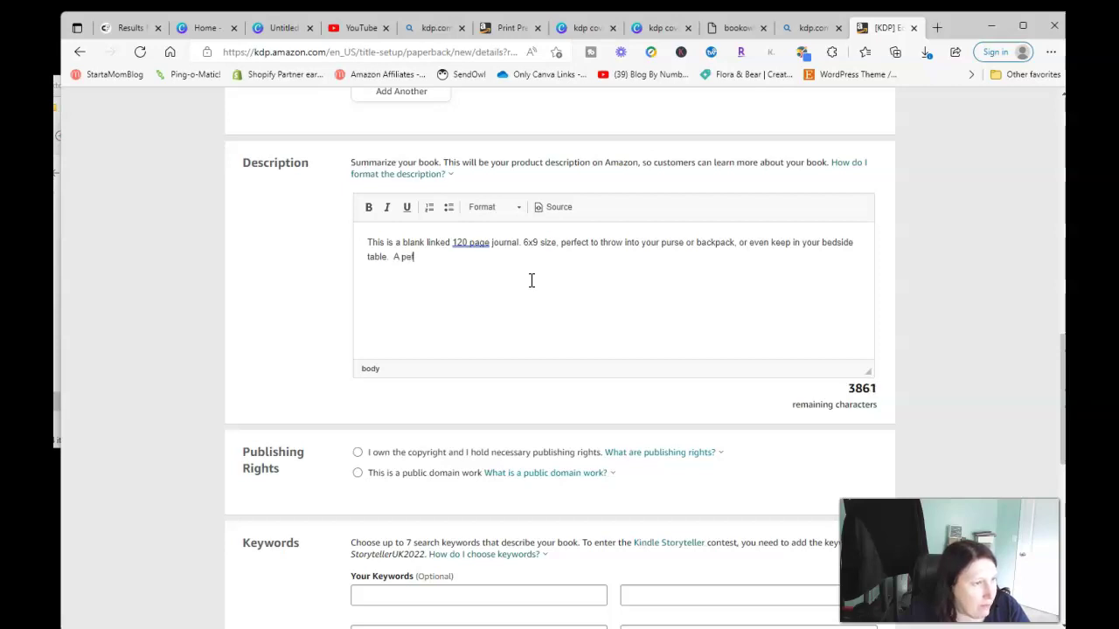
# Finish the description with "A perfect gift for your mom, for women, or teens will love it to!"
pyautogui.write('A perfect gift for your mom, ')
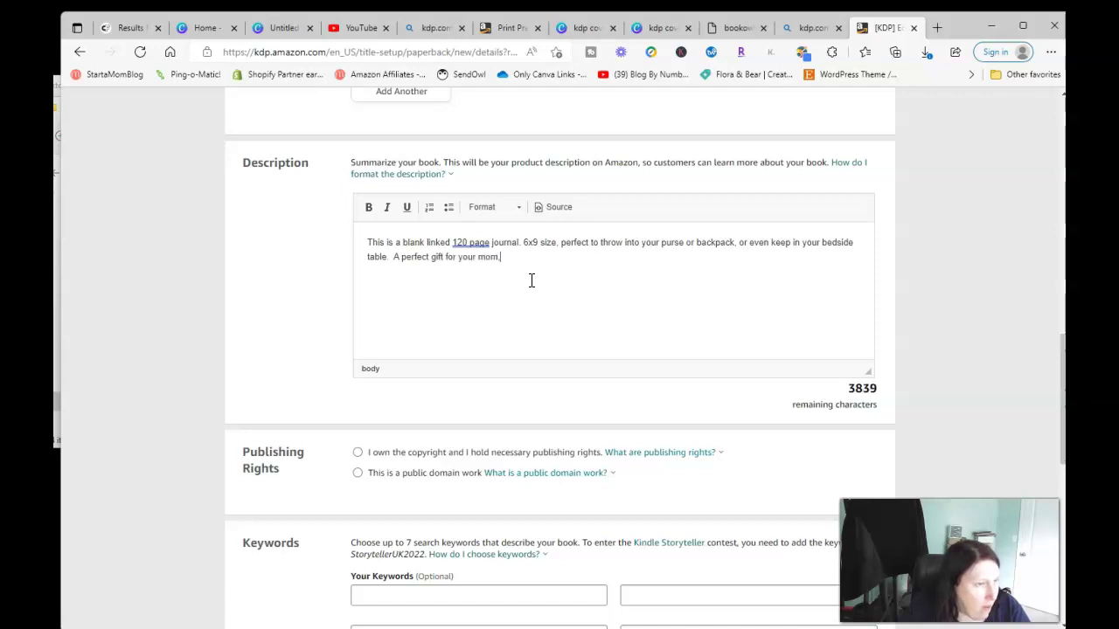
pyautogui.write('for ')
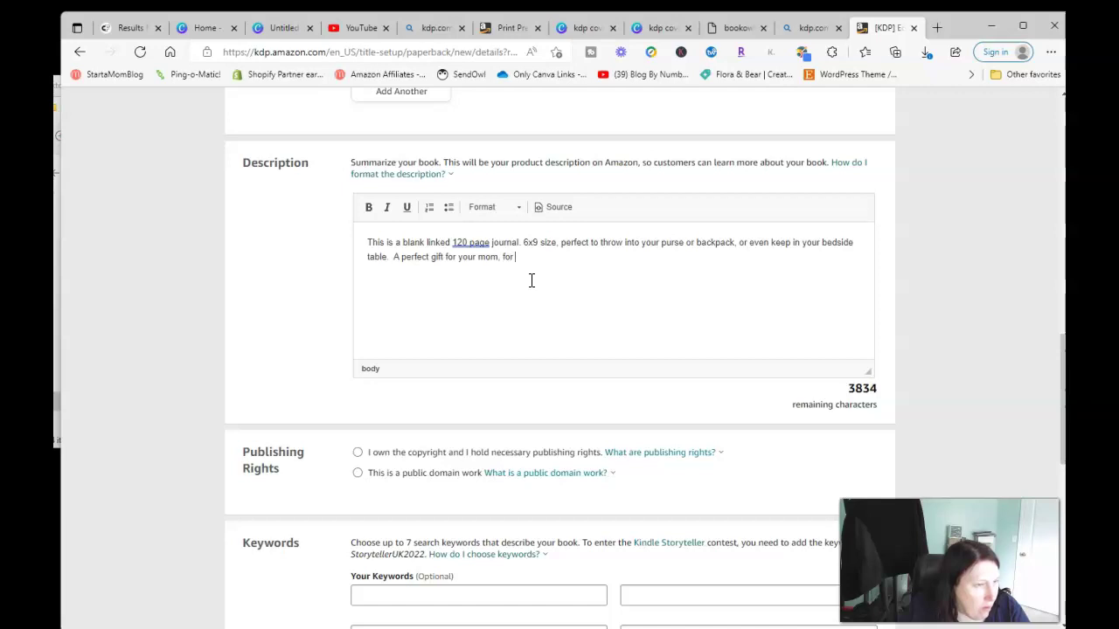
pyautogui.write('women, or teens ')
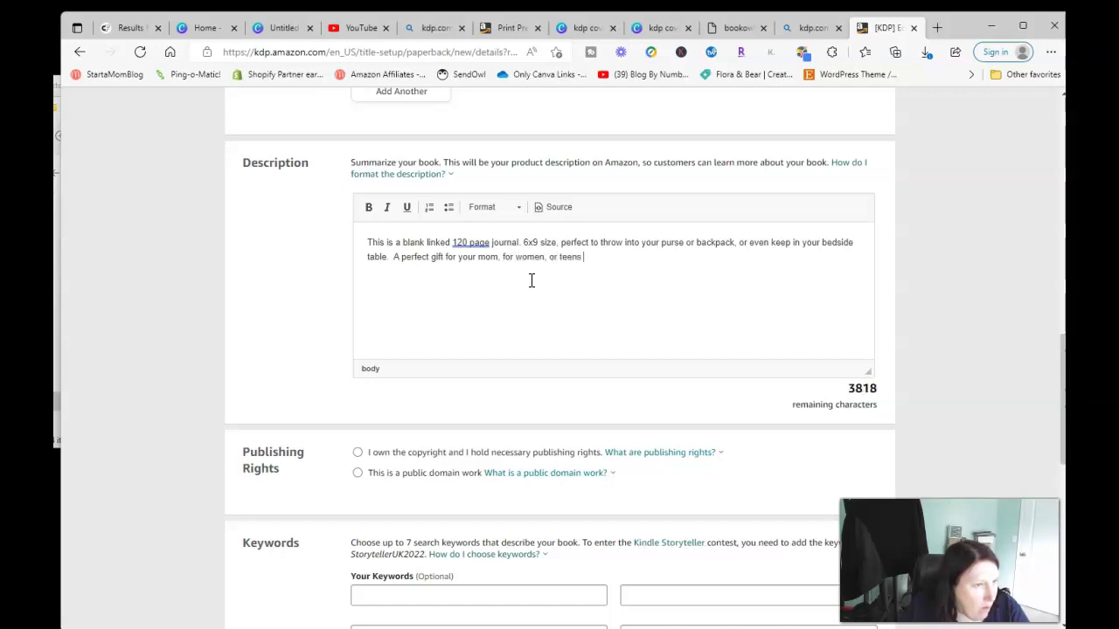
pyautogui.write('will love it to')
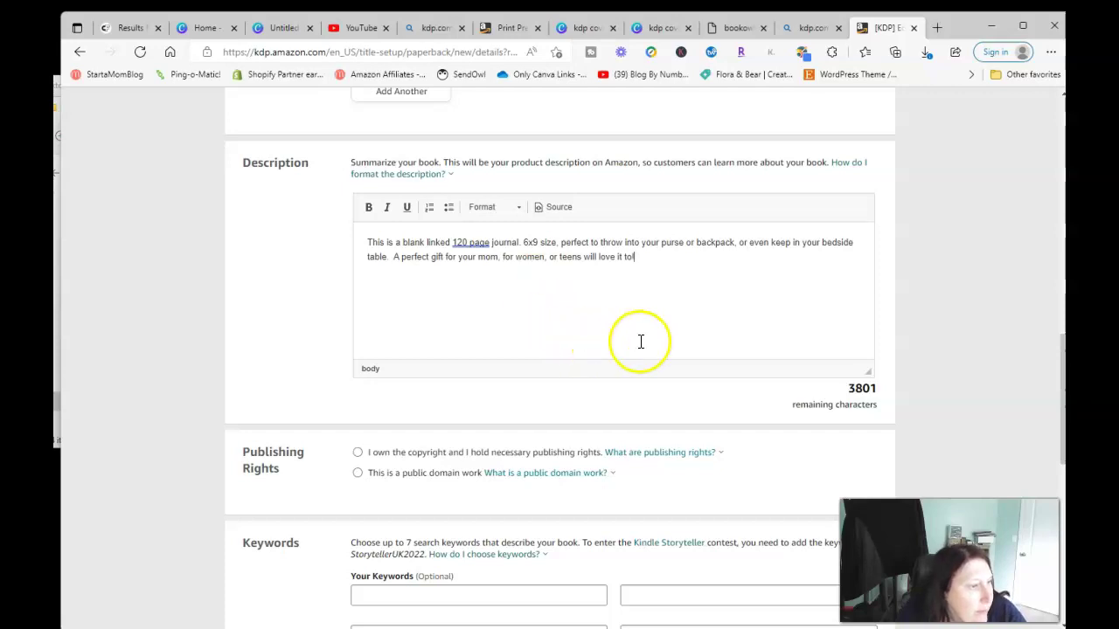
# Declare ownership of the copyright and publishing rights, and enter "journal" and "women's journal" as the first two keywords
pyautogui.scroll(-1, 647, 339)
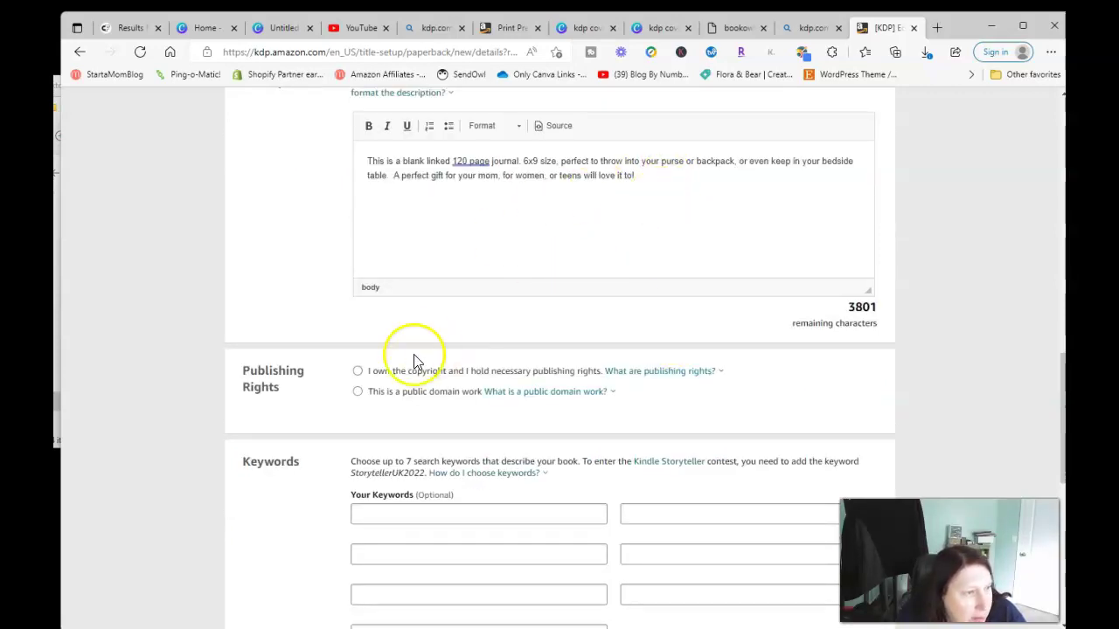
pyautogui.click(357, 371)
pyautogui.scroll(-2, 393, 390)
pyautogui.click(463, 350)
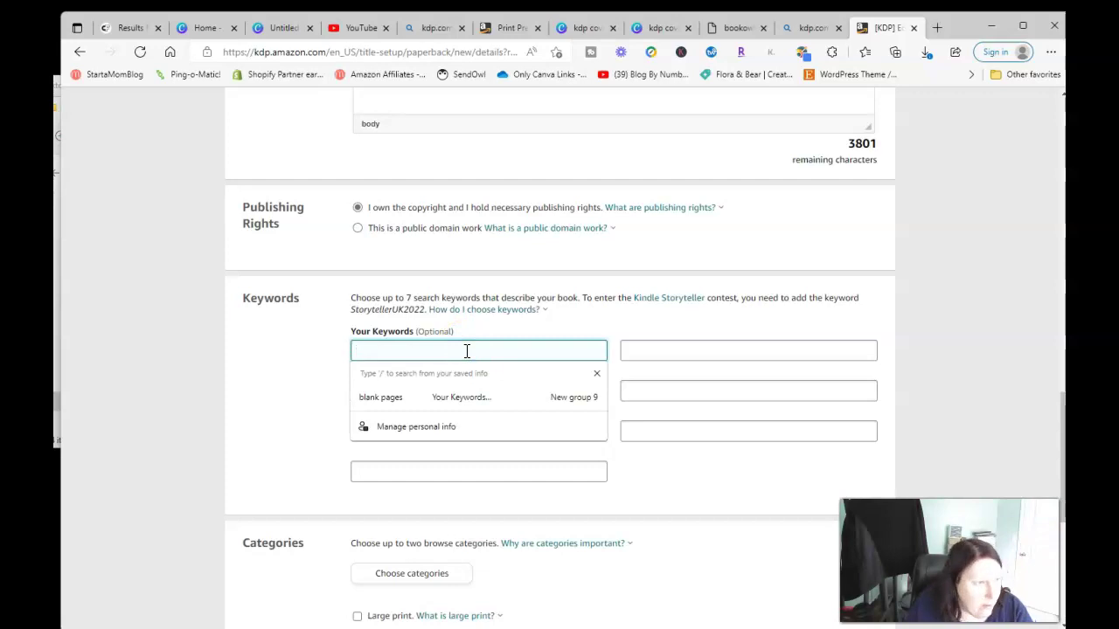
pyautogui.write('journal')
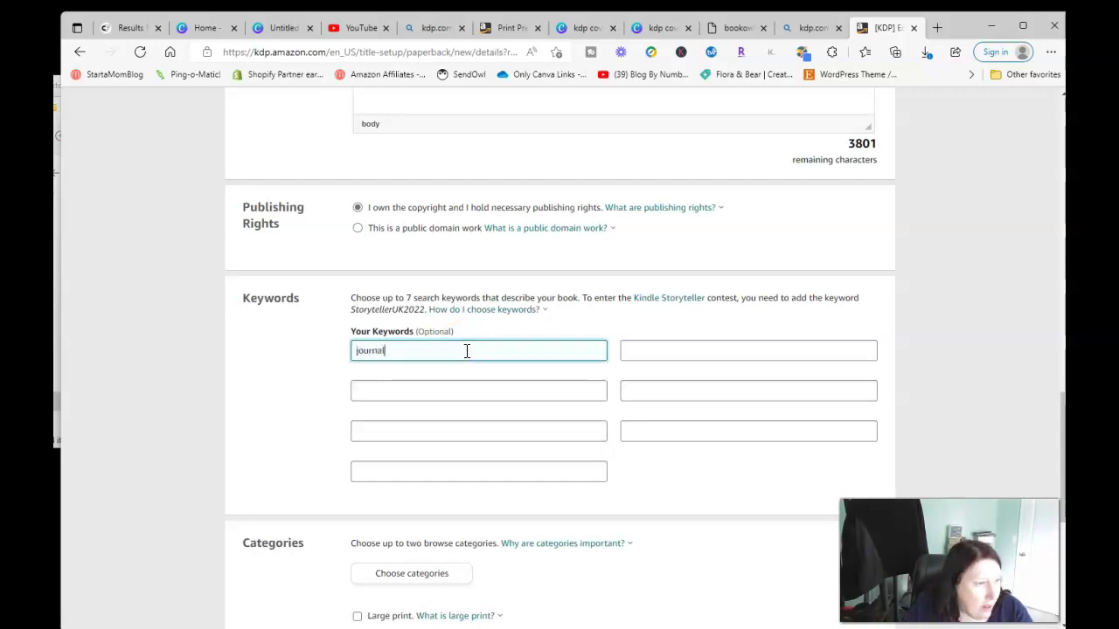
pyautogui.press('Tab')
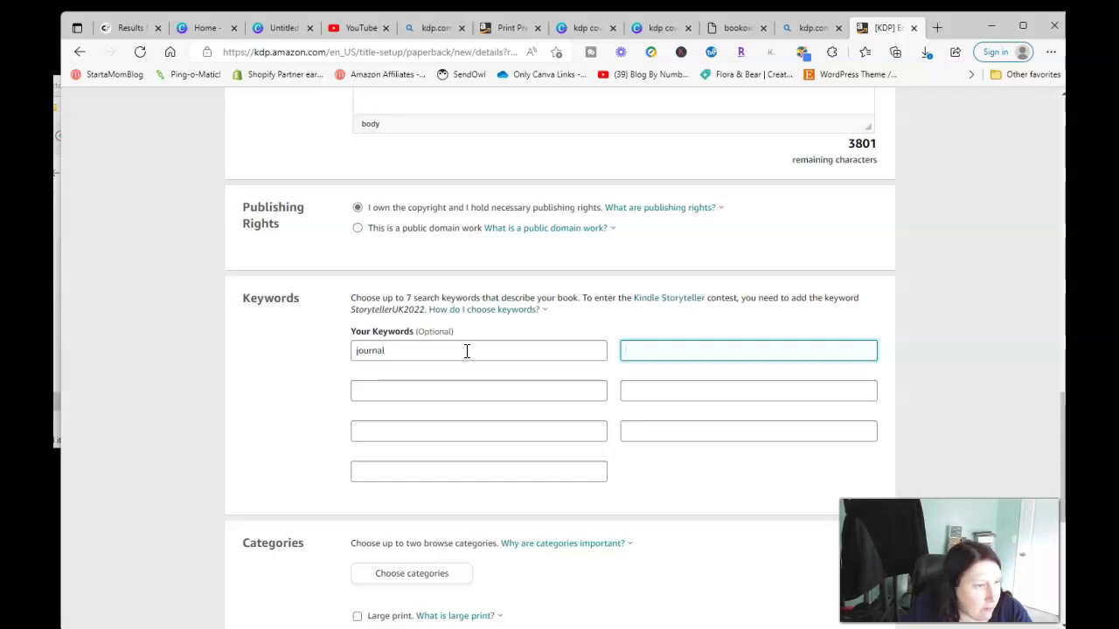
pyautogui.write('om')
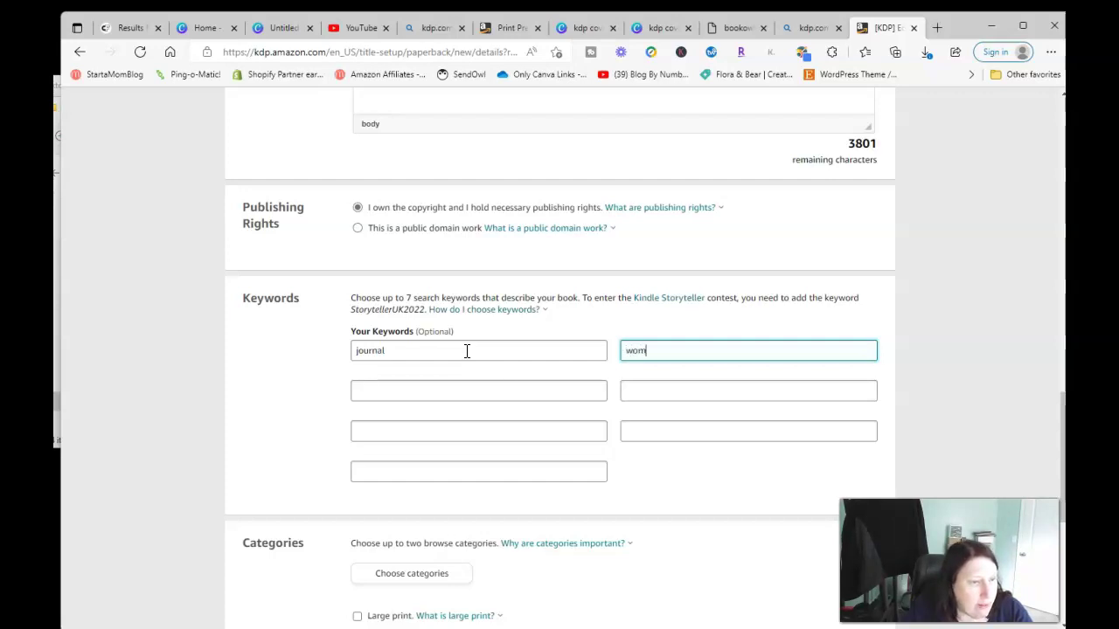
pyautogui.write("en's journal")
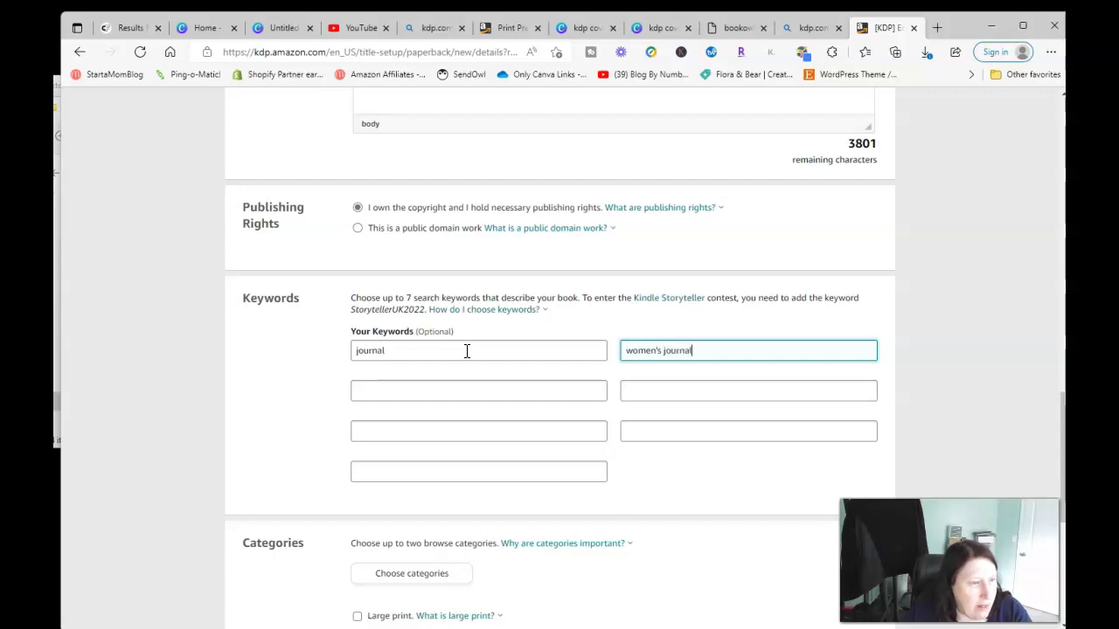
# Add "gift", "teen journal" and "gift for women" as the third, fourth and fifth keywords
pyautogui.press('Tab')
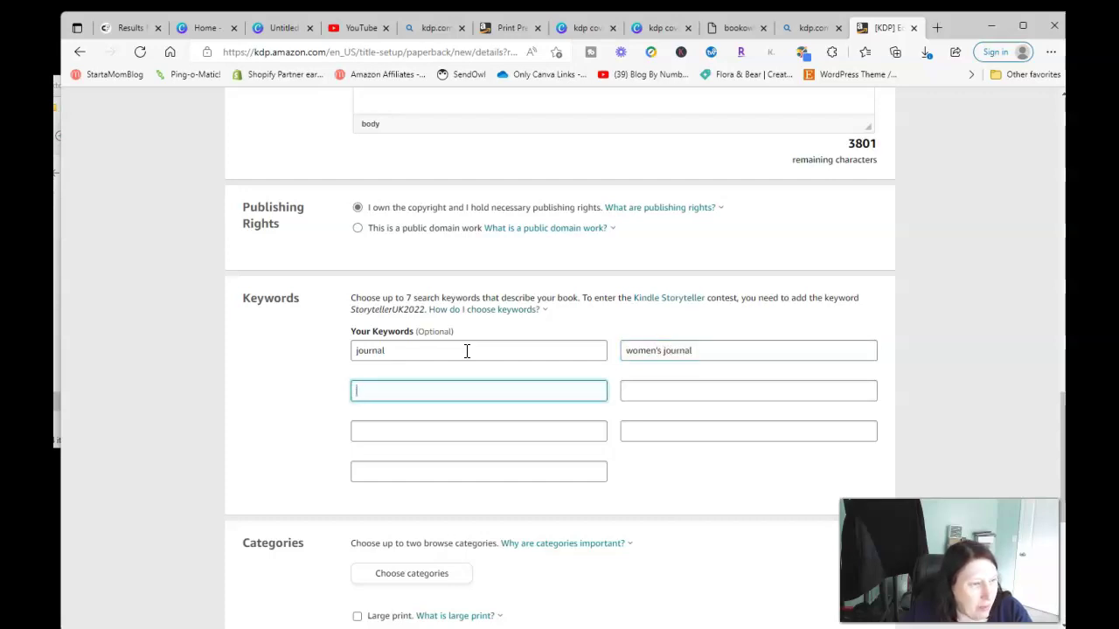
pyautogui.write('gif')
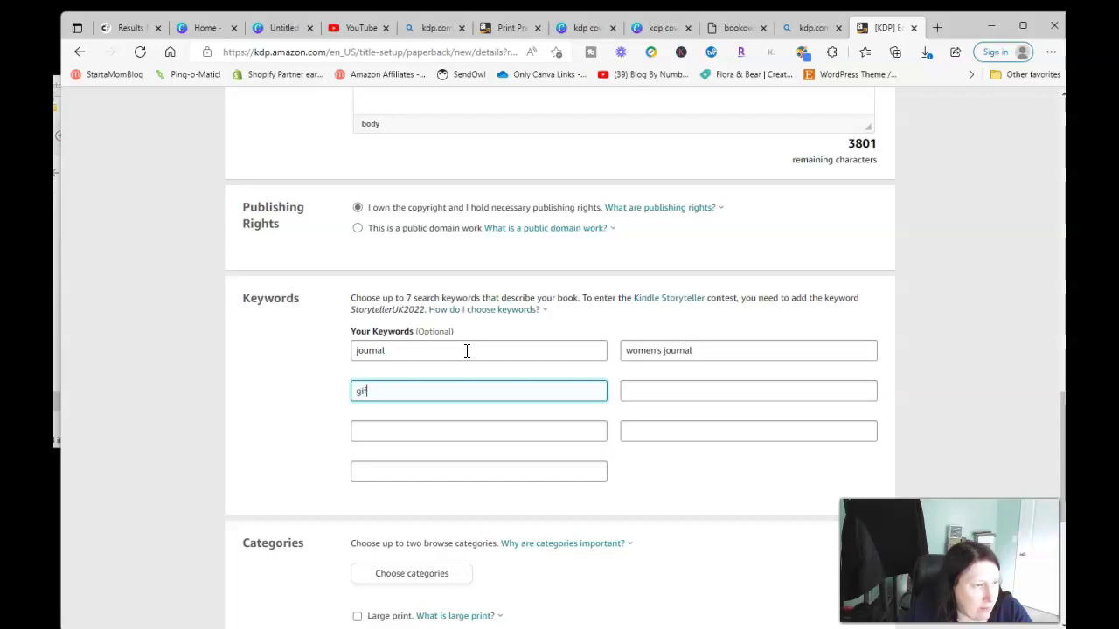
pyautogui.write('t')
pyautogui.press('Tab')
pyautogui.write('teen journal')
pyautogui.press('Tab')
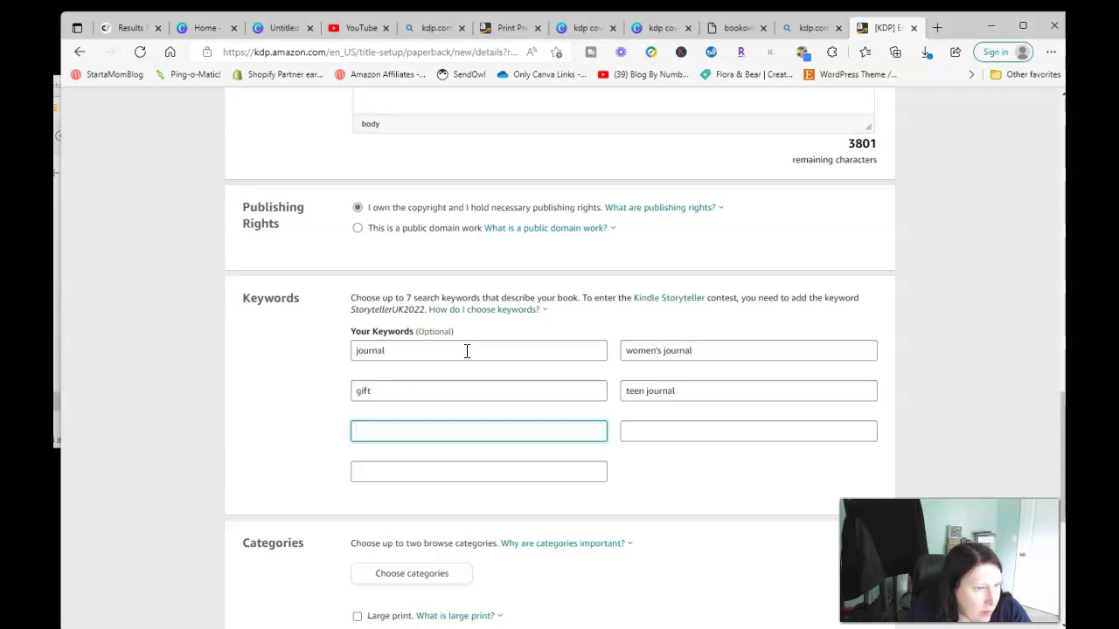
pyautogui.write('gift for ')
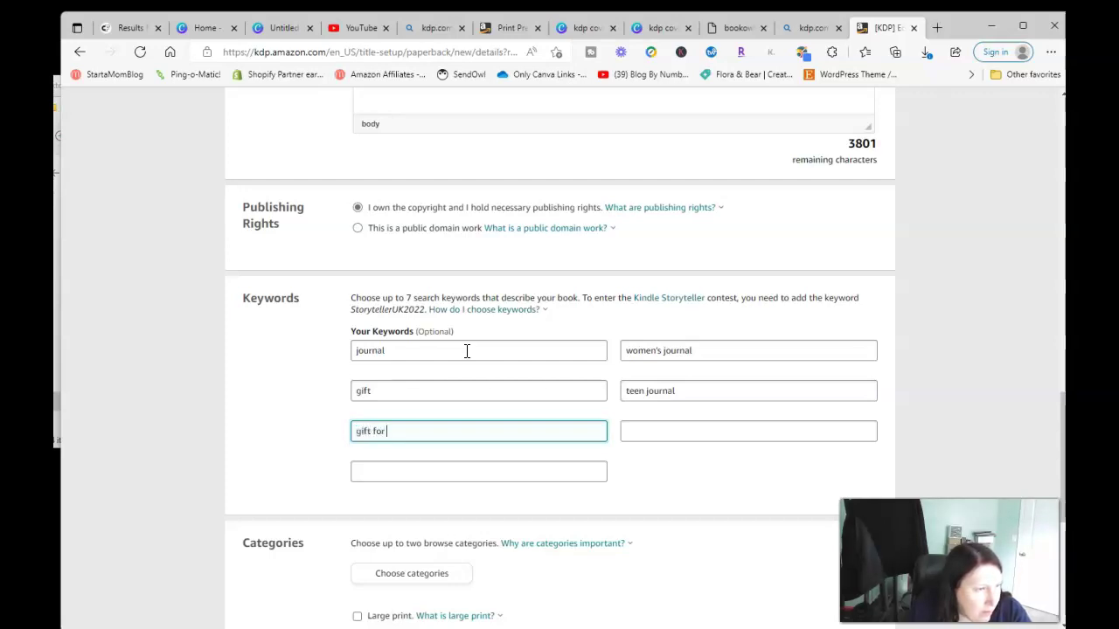
pyautogui.write('women')
# Fill the last two keyword slots with "blank lined journal" and "cat journal"
pyautogui.press('Tab')
pyautogui.write('b')
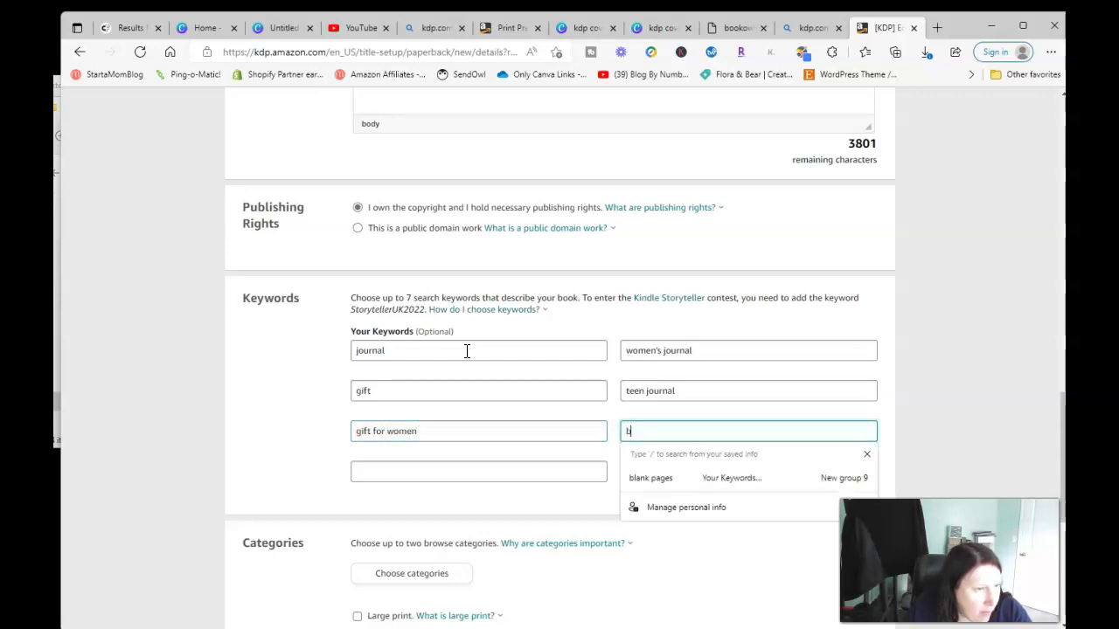
pyautogui.write('lank lined jo')
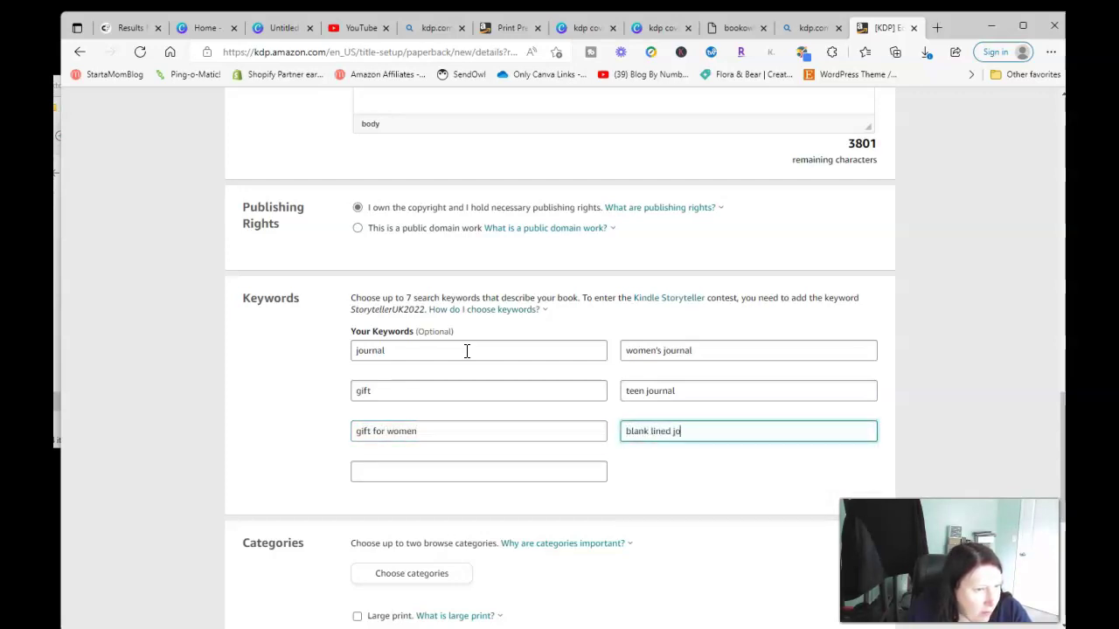
pyautogui.write('urnal')
pyautogui.press('Tab')
pyautogui.write('cat journa')
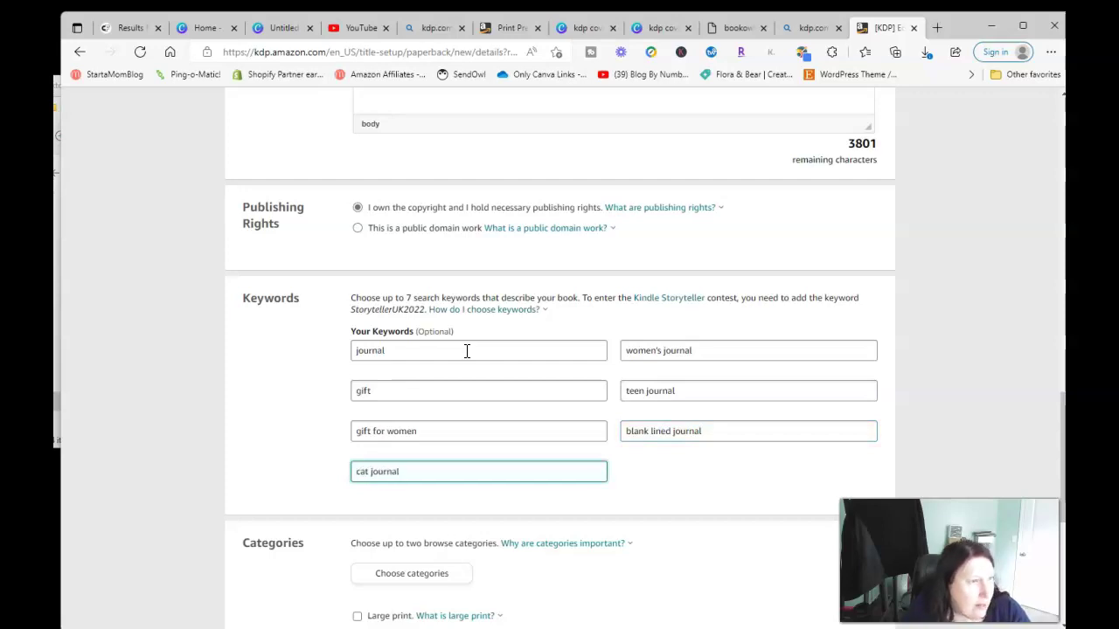
# Choose Juvenile Fiction > General as the book's browse category and save the selection
pyautogui.scroll(-3, 639, 399)
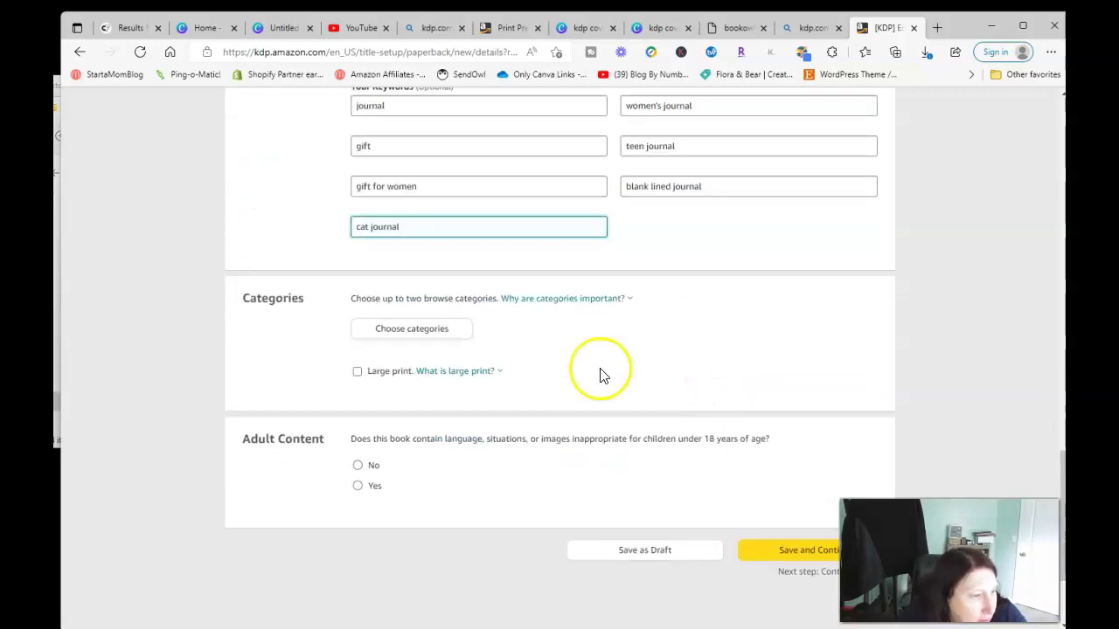
pyautogui.click(403, 331)
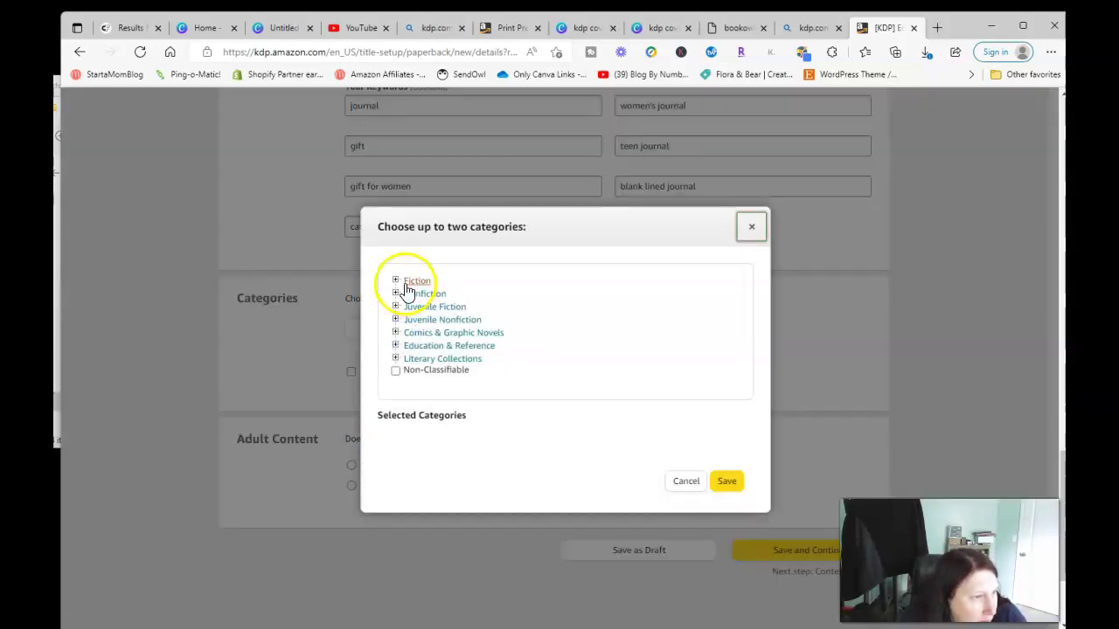
pyautogui.click(395, 306)
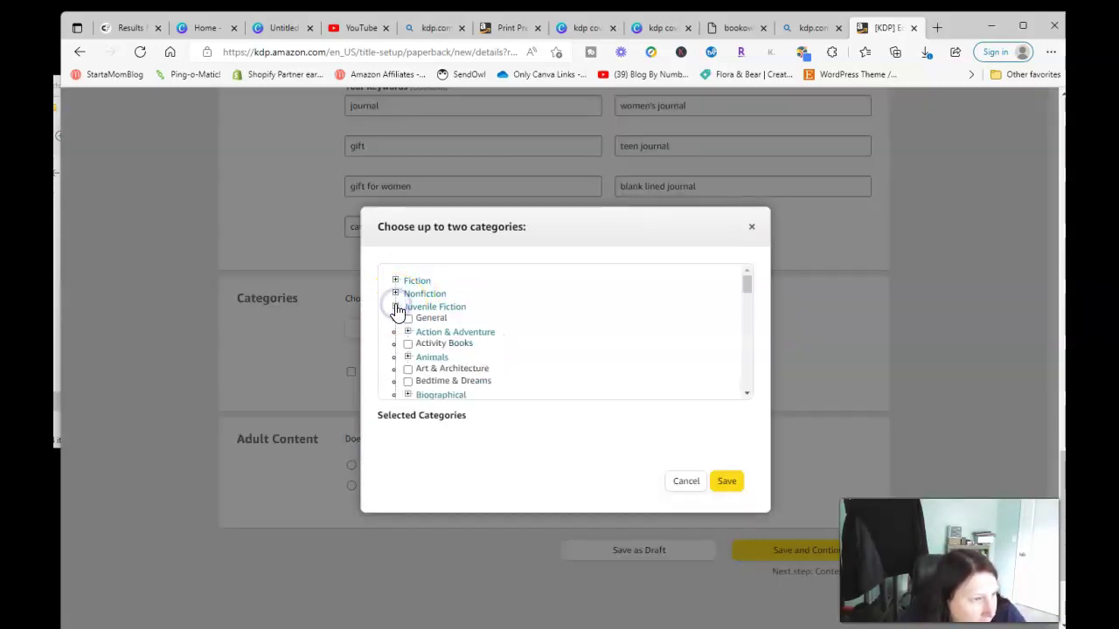
pyautogui.click(408, 319)
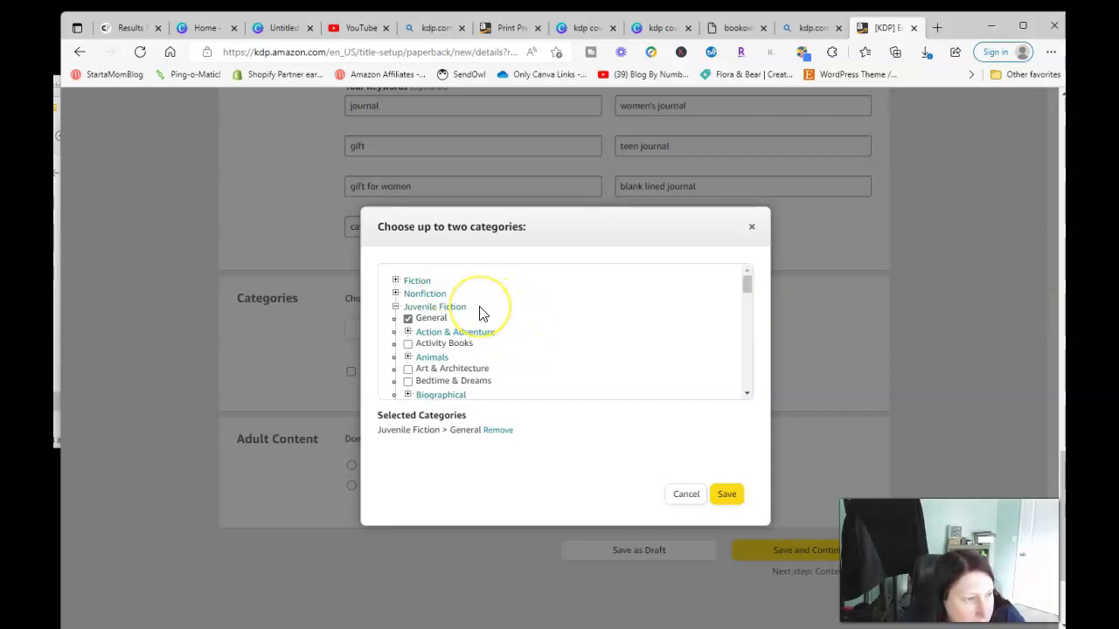
pyautogui.click(728, 498)
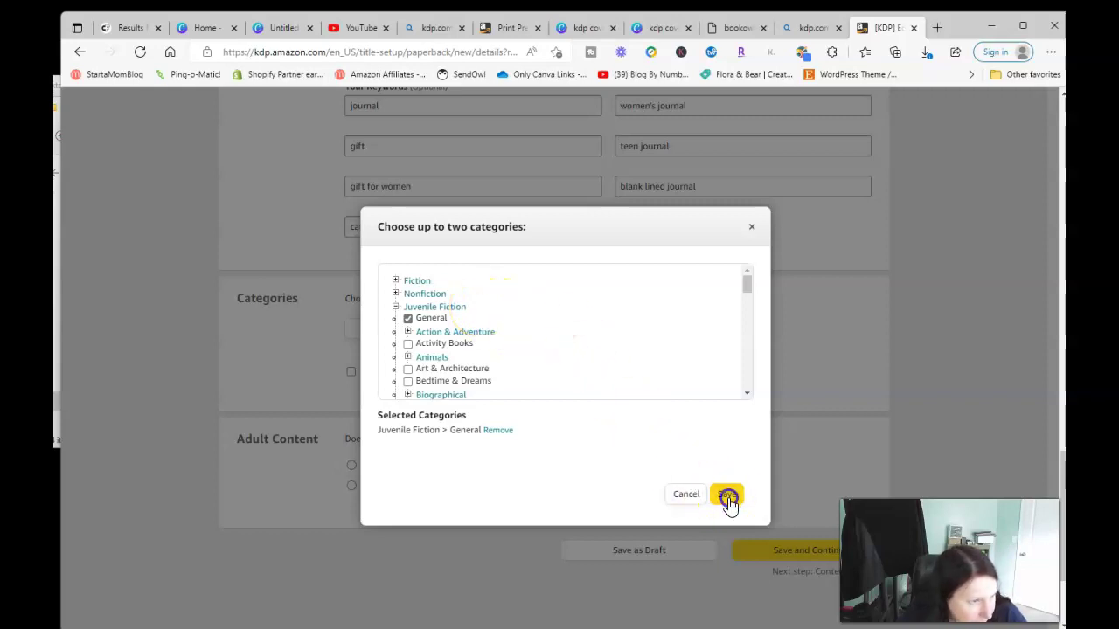
# Add Nonfiction > Art > General as the book's second browse category and save the category selection
pyautogui.click(402, 335)
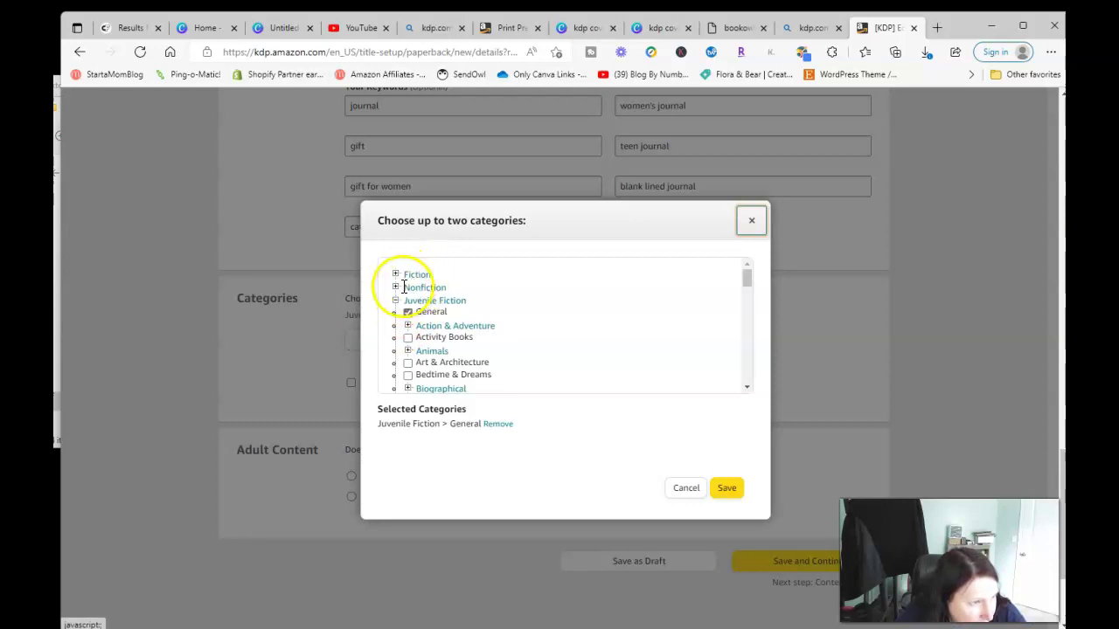
pyautogui.click(399, 287)
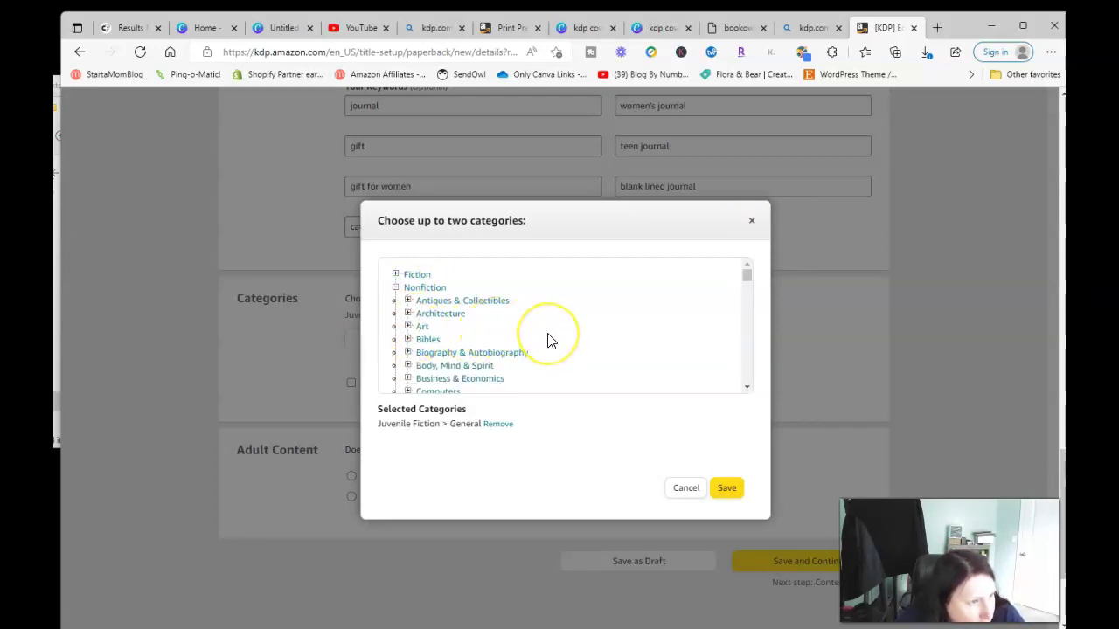
pyautogui.click(408, 326)
pyautogui.click(421, 338)
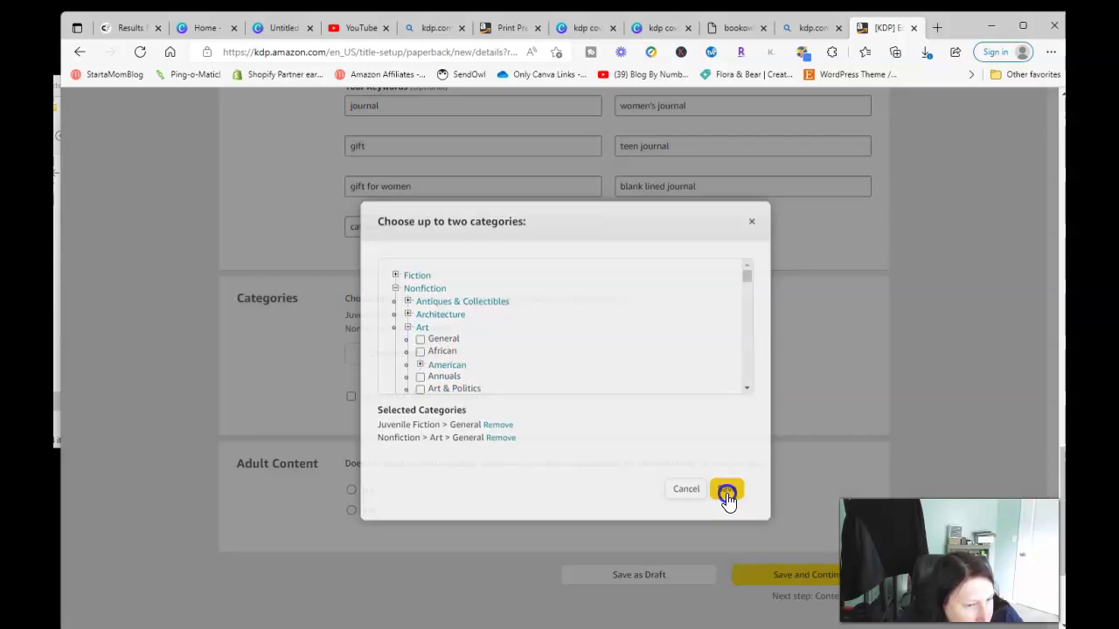
pyautogui.click(726, 489)
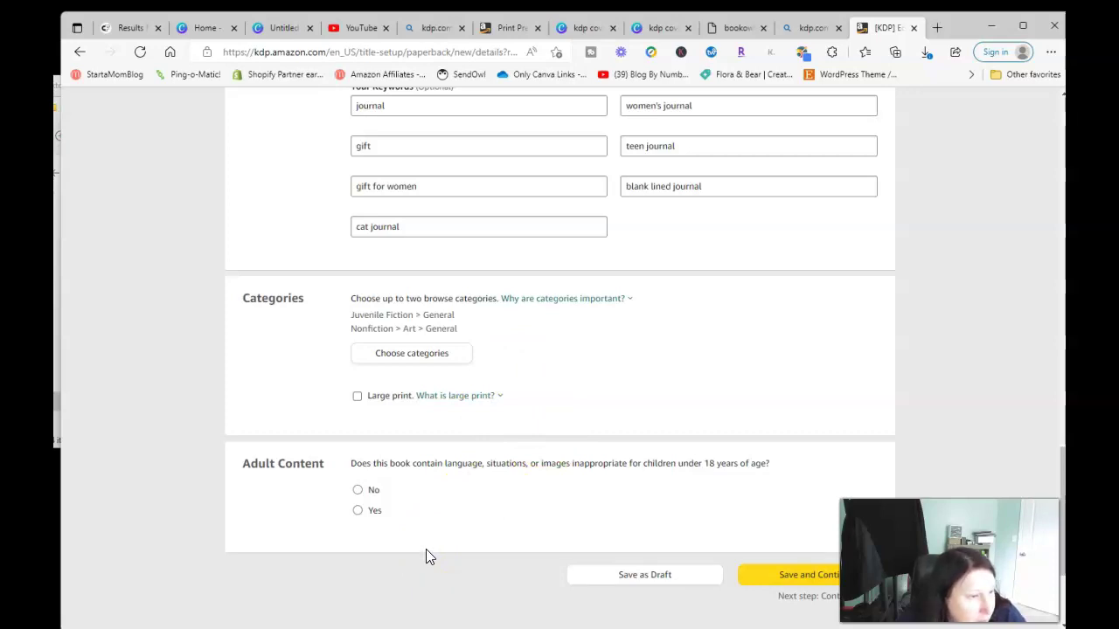
# Declare that the book has no adult content, continue to the paperback content page and assign a free KDP ISBN
pyautogui.click(359, 492)
pyautogui.click(757, 576)
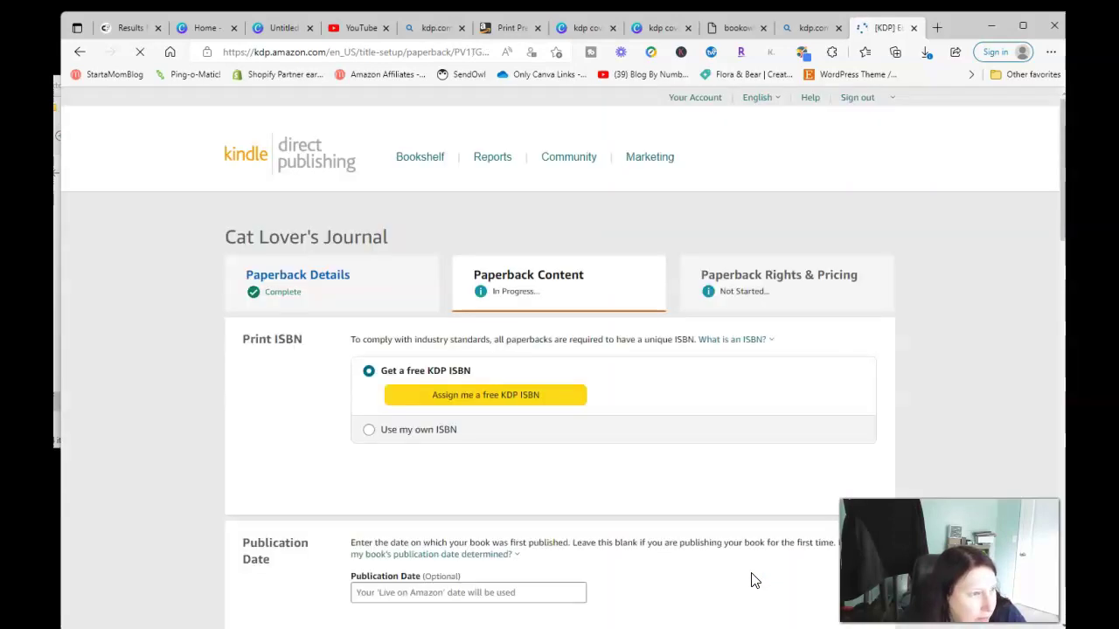
pyautogui.click(500, 402)
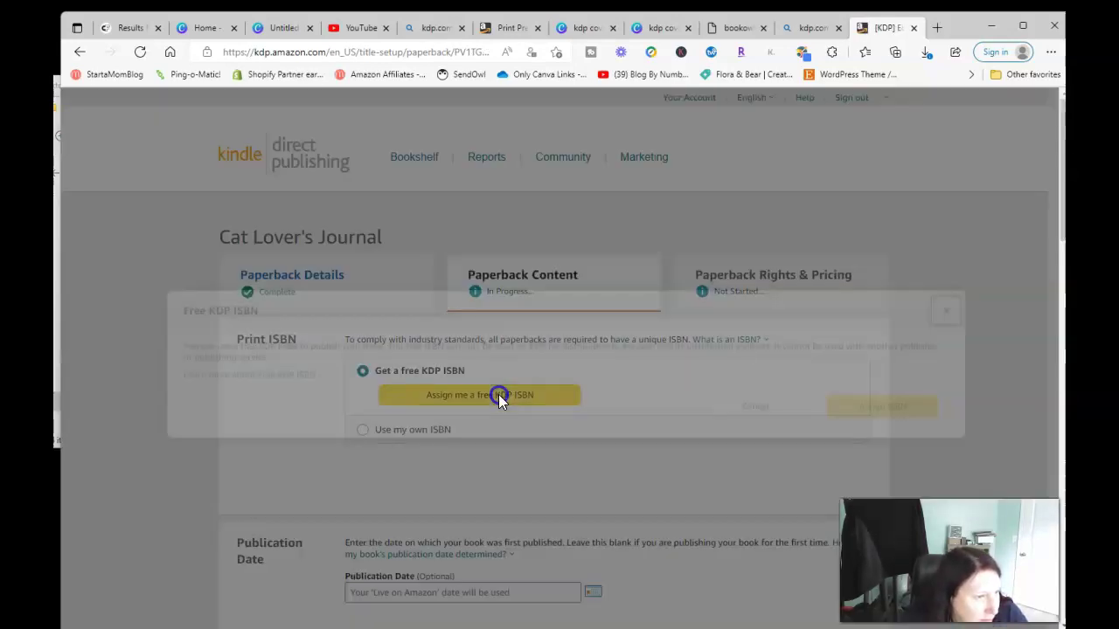
pyautogui.click(861, 410)
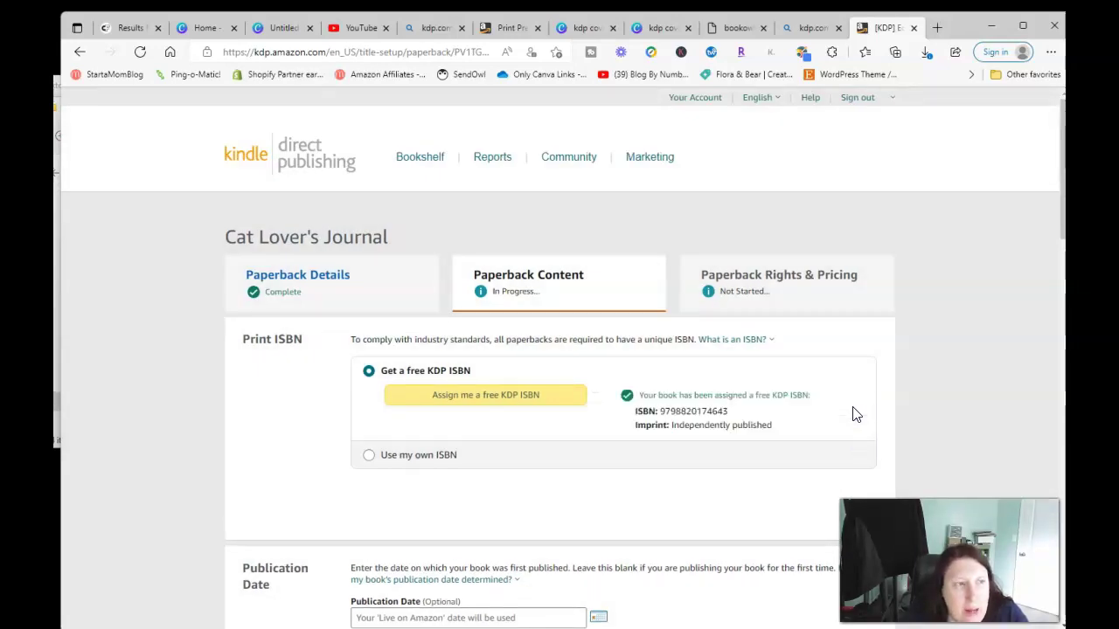
pyautogui.click(842, 411)
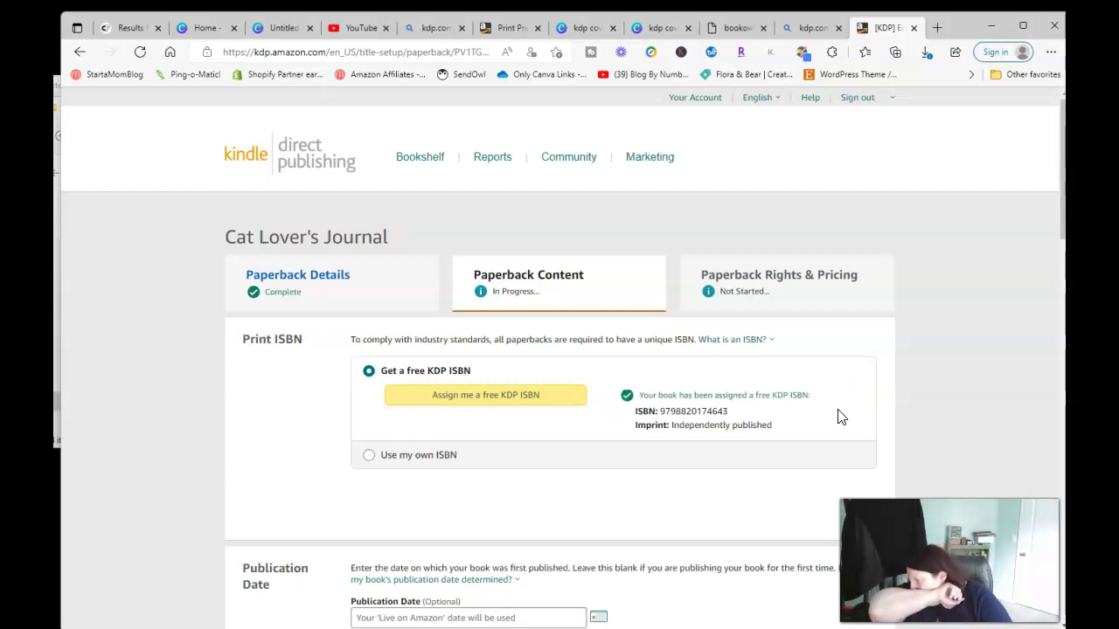
pyautogui.click(806, 297)
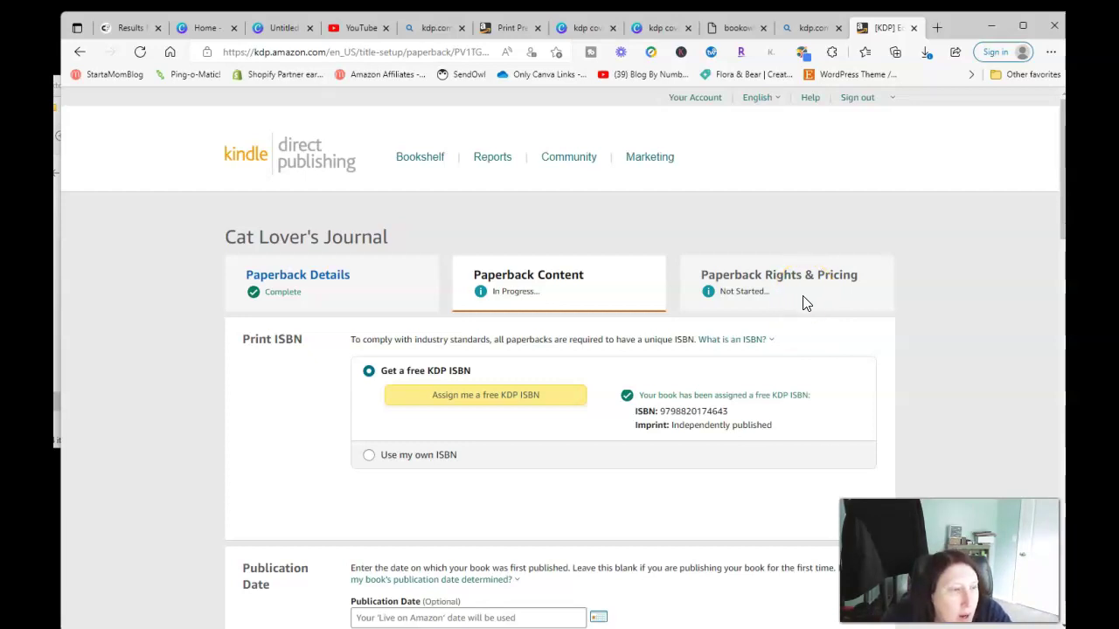
# Keep the default print options and upload CuteCatlinedjournal from Downloads as the paperback manuscript
pyautogui.scroll(-3, 829, 392)
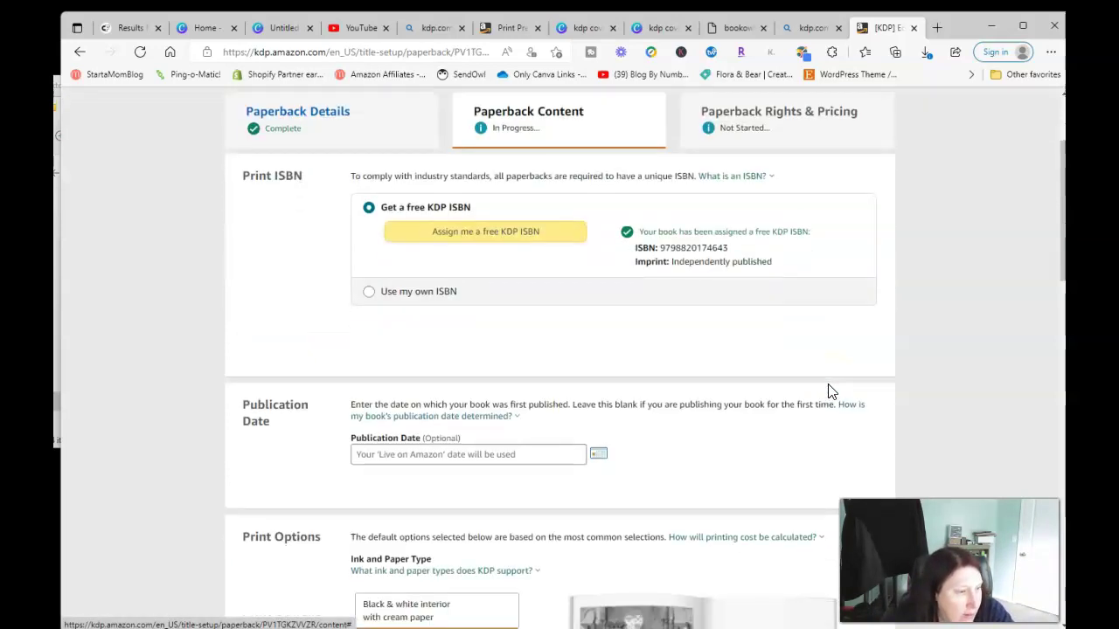
pyautogui.scroll(-2, 791, 385)
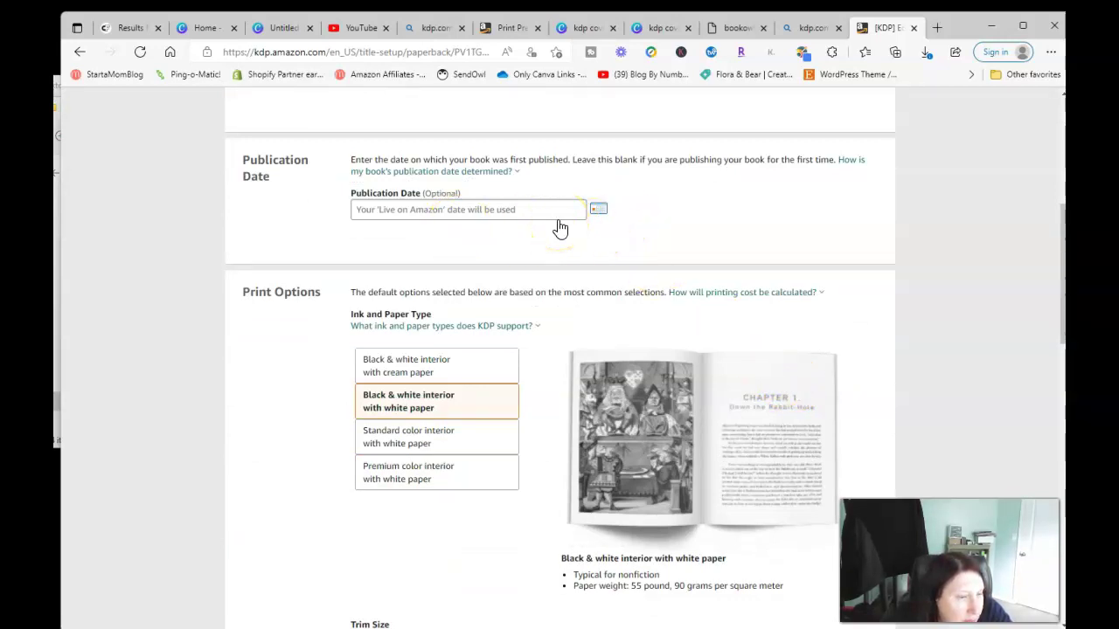
pyautogui.scroll(-2, 781, 250)
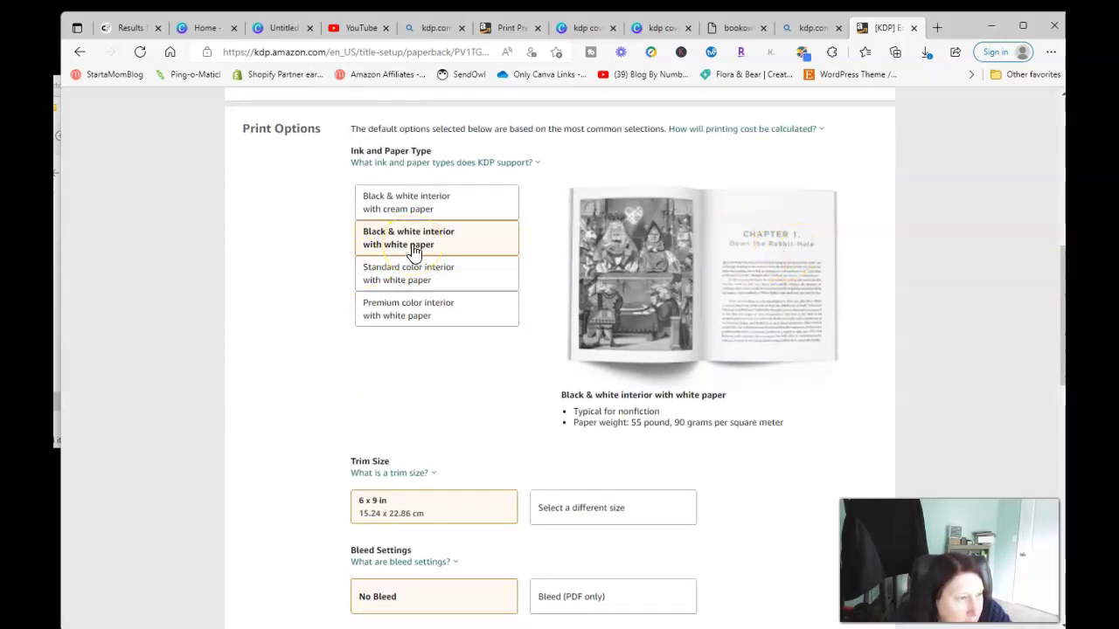
pyautogui.scroll(-1, 539, 382)
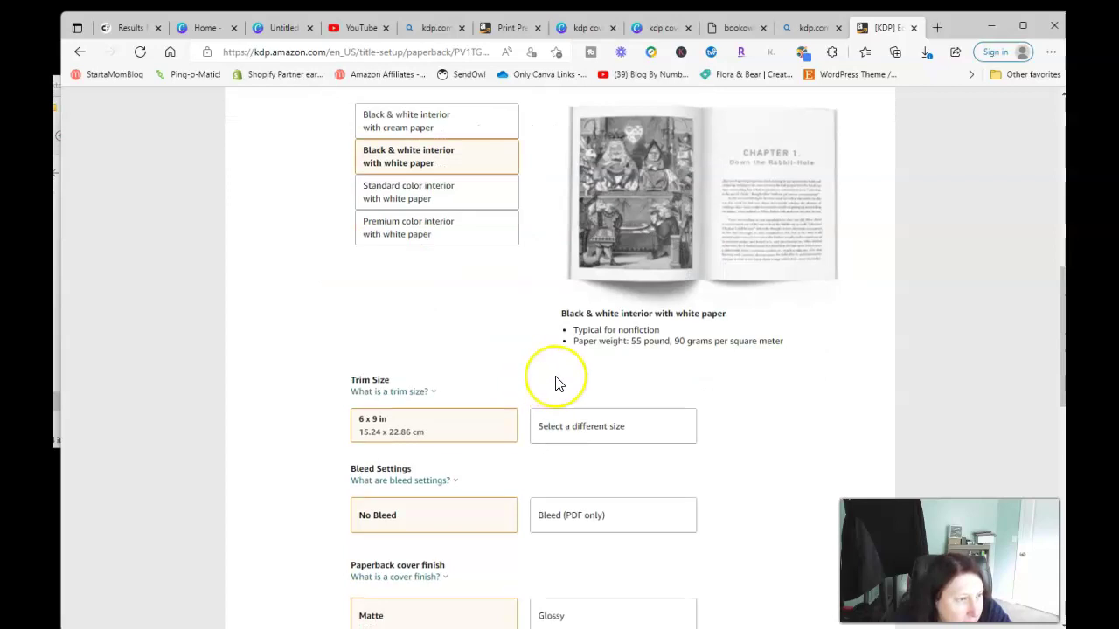
pyautogui.scroll(-5, 557, 385)
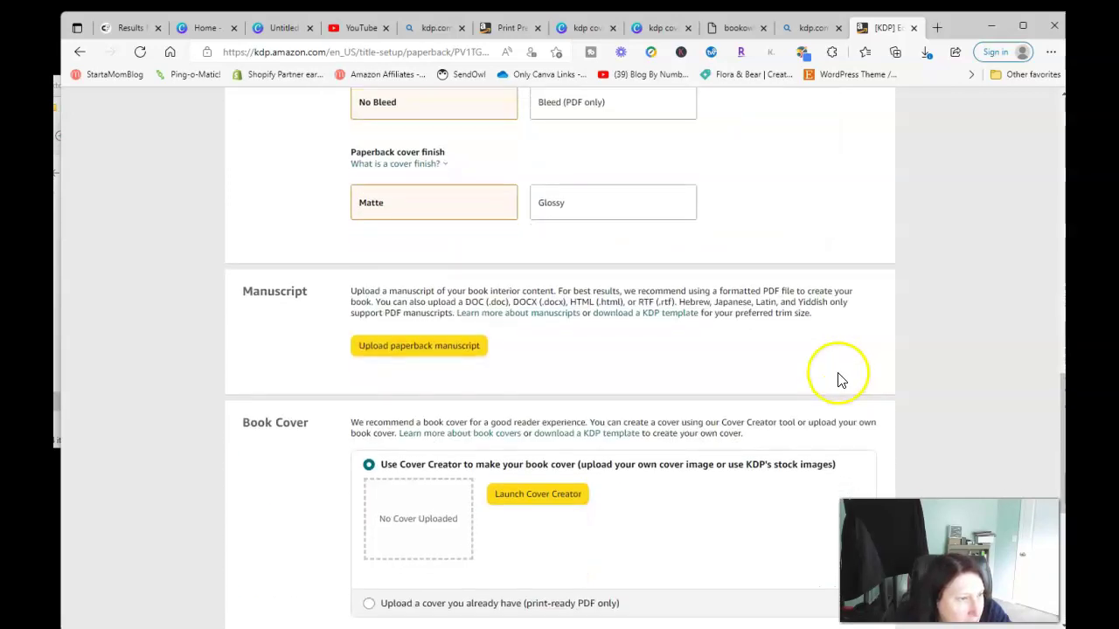
pyautogui.scroll(-1, 786, 367)
pyautogui.click(410, 269)
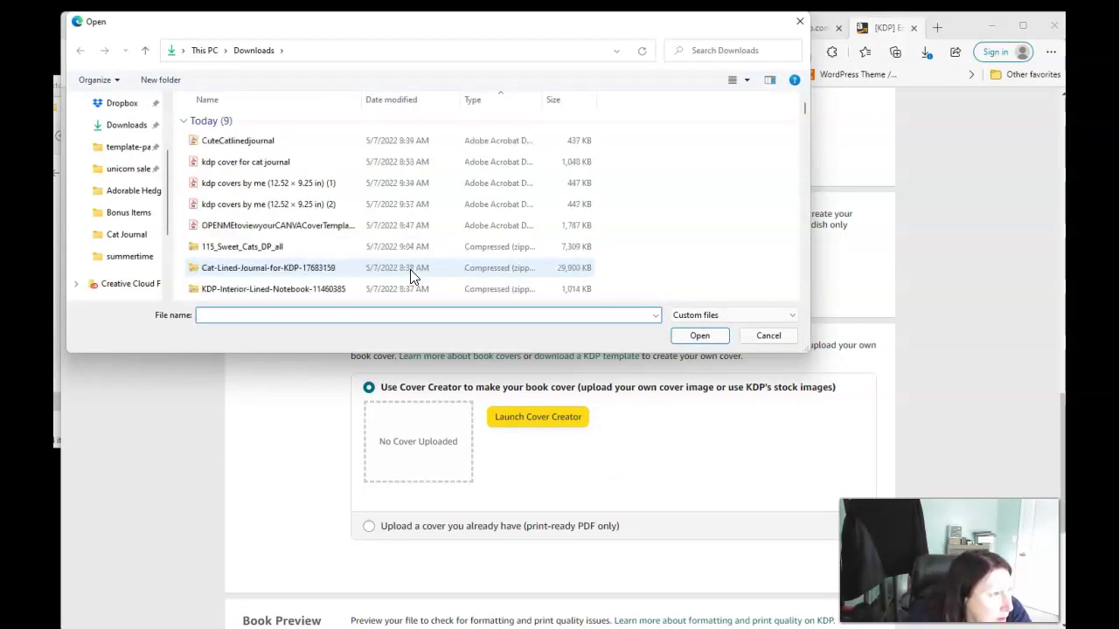
pyautogui.doubleClick(362, 148)
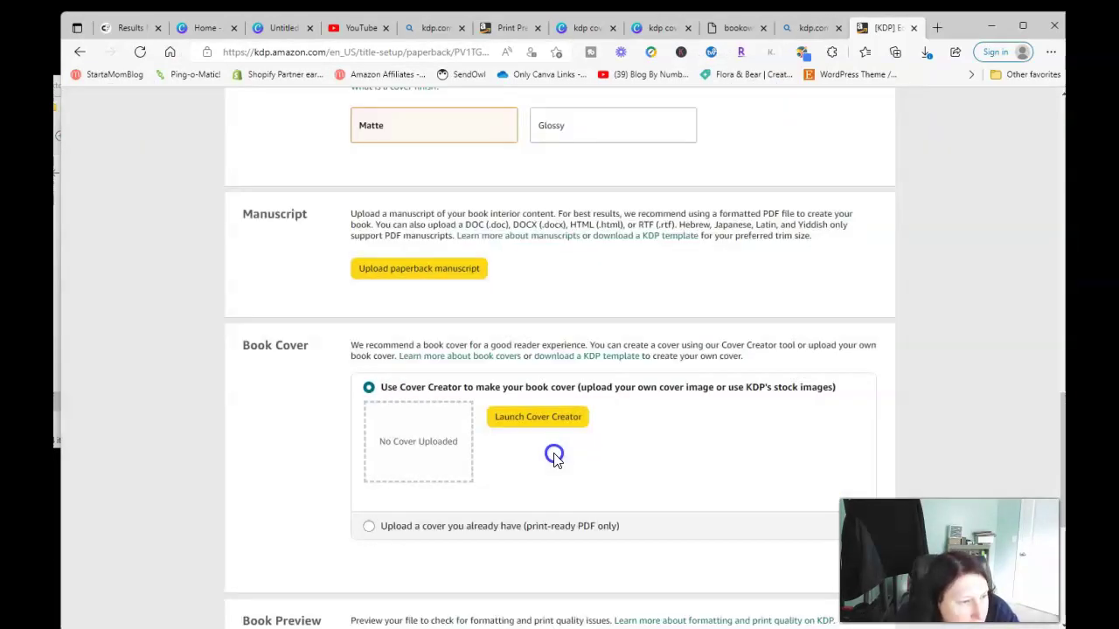
# Choose to supply an existing print-ready cover and upload the PDF "kdp covers by me (12.52 × 9.25 in) (2)"
pyautogui.click(380, 528)
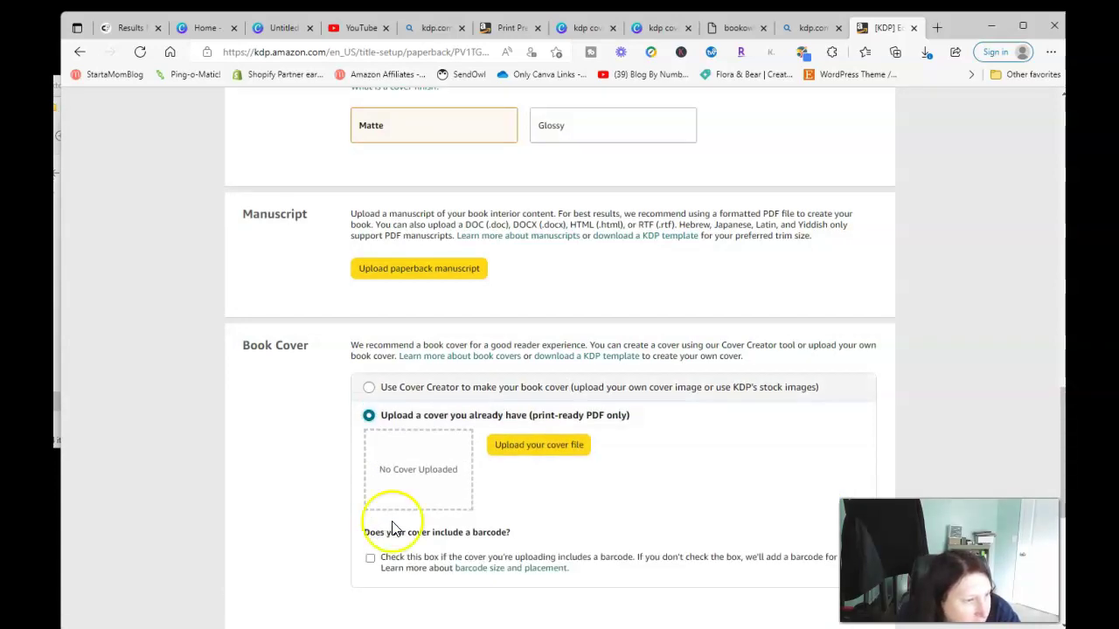
pyautogui.click(539, 445)
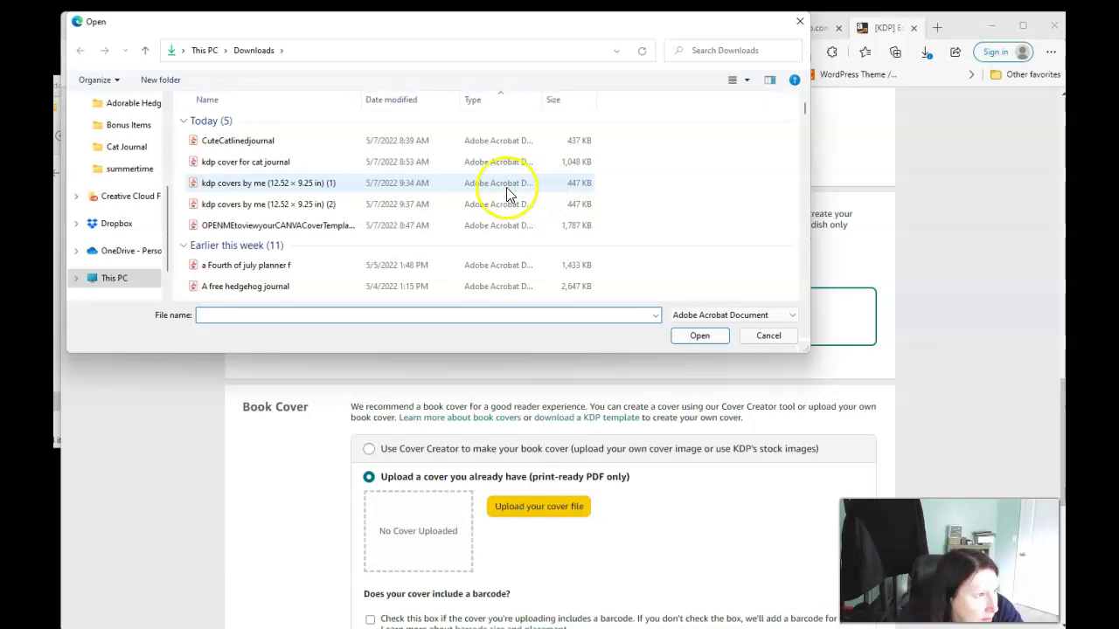
pyautogui.doubleClick(432, 212)
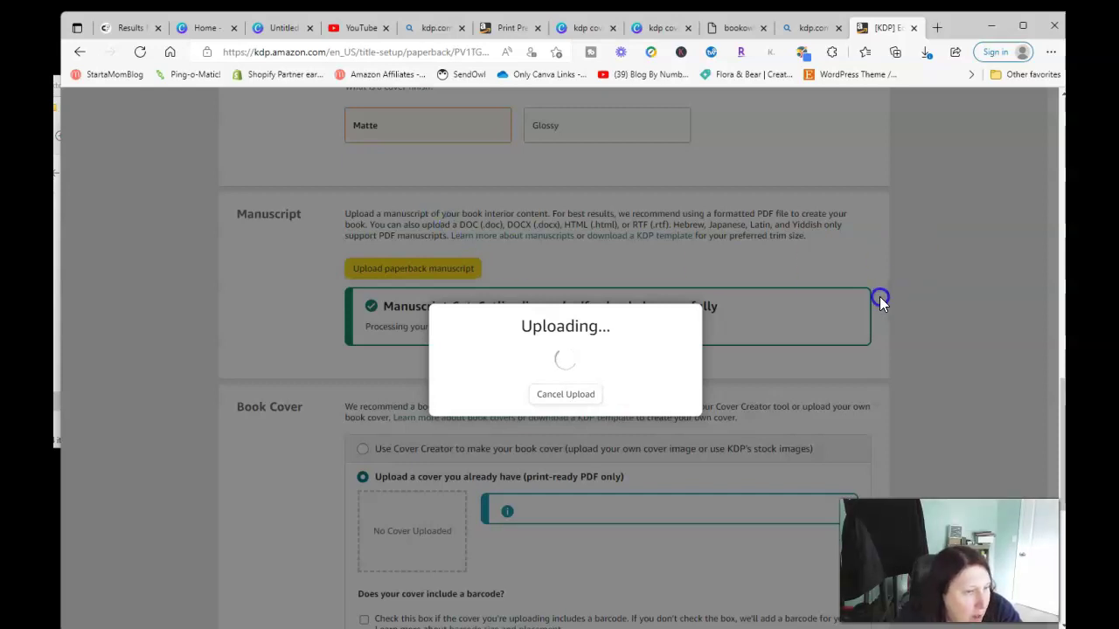
pyautogui.scroll(-2, 880, 301)
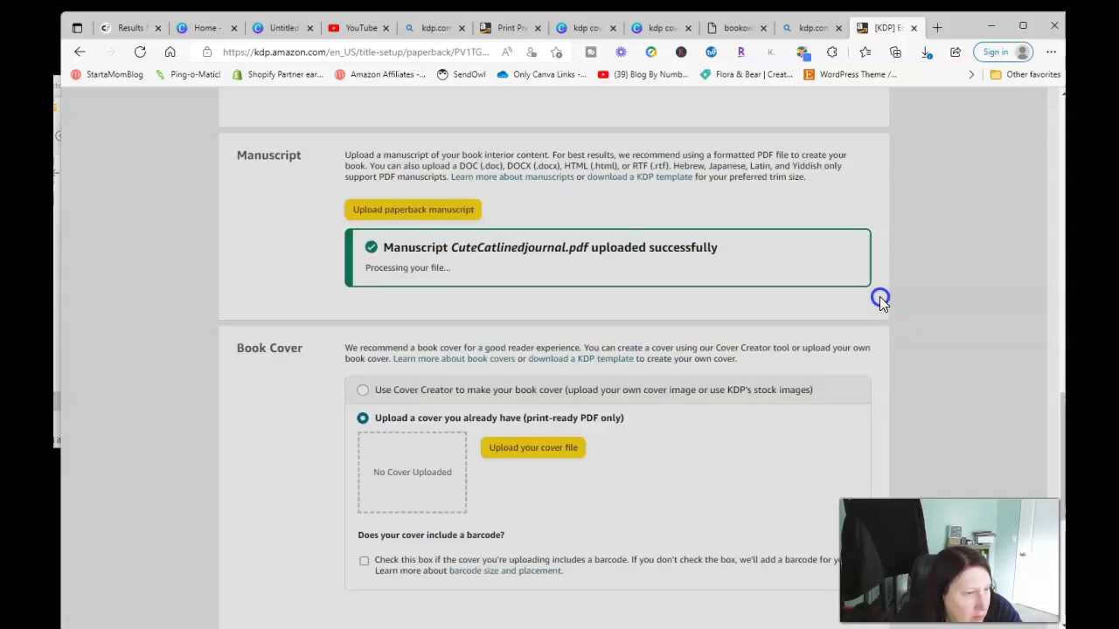
# Open bookow.com in a new browser tab and go to its KDP Cover Template Generator
pyautogui.click(582, 32)
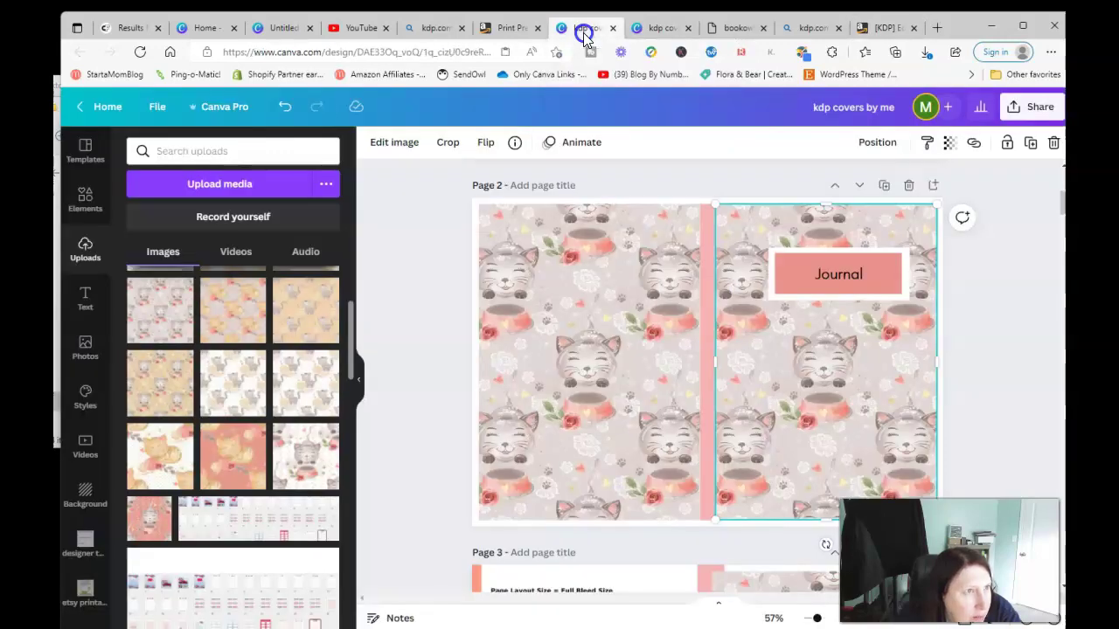
pyautogui.click(933, 28)
pyautogui.click(512, 51)
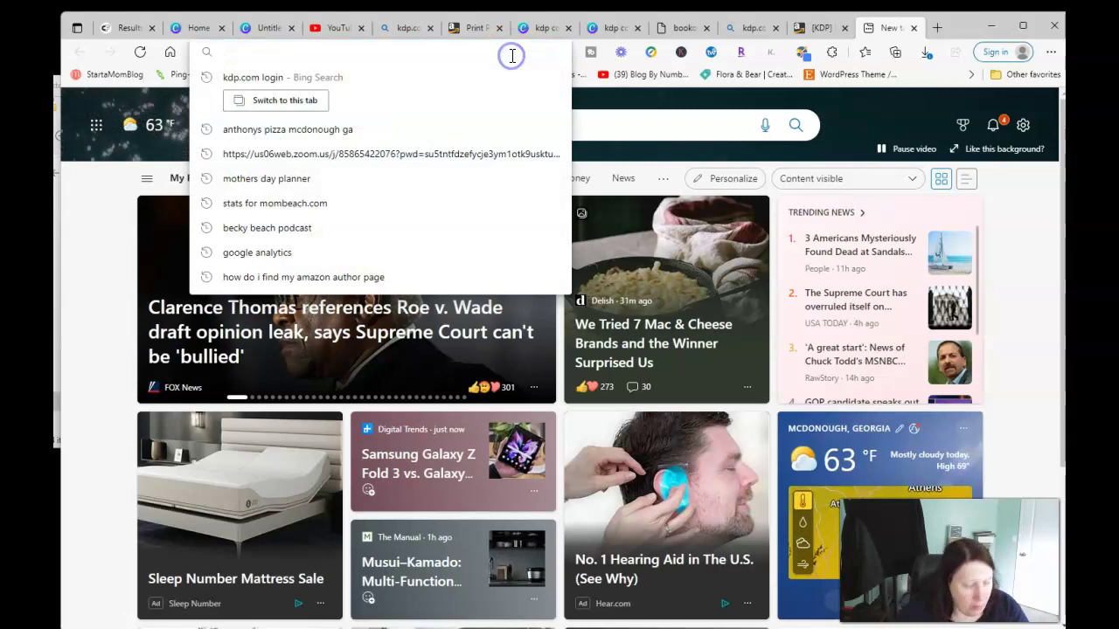
pyautogui.write('bookow.com')
pyautogui.press('Return')
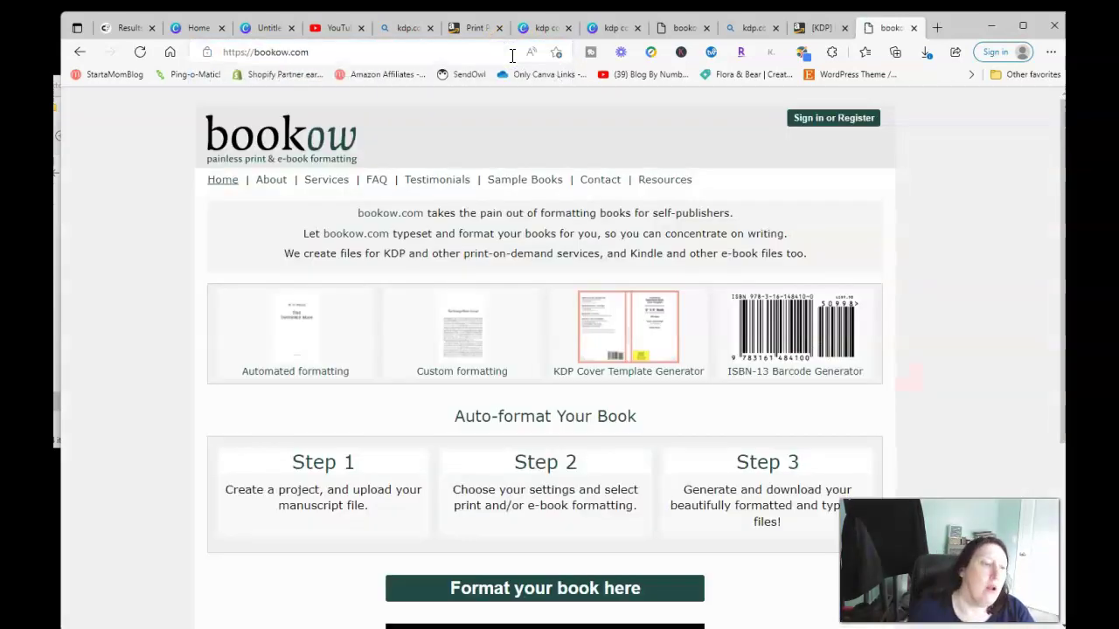
pyautogui.click(631, 310)
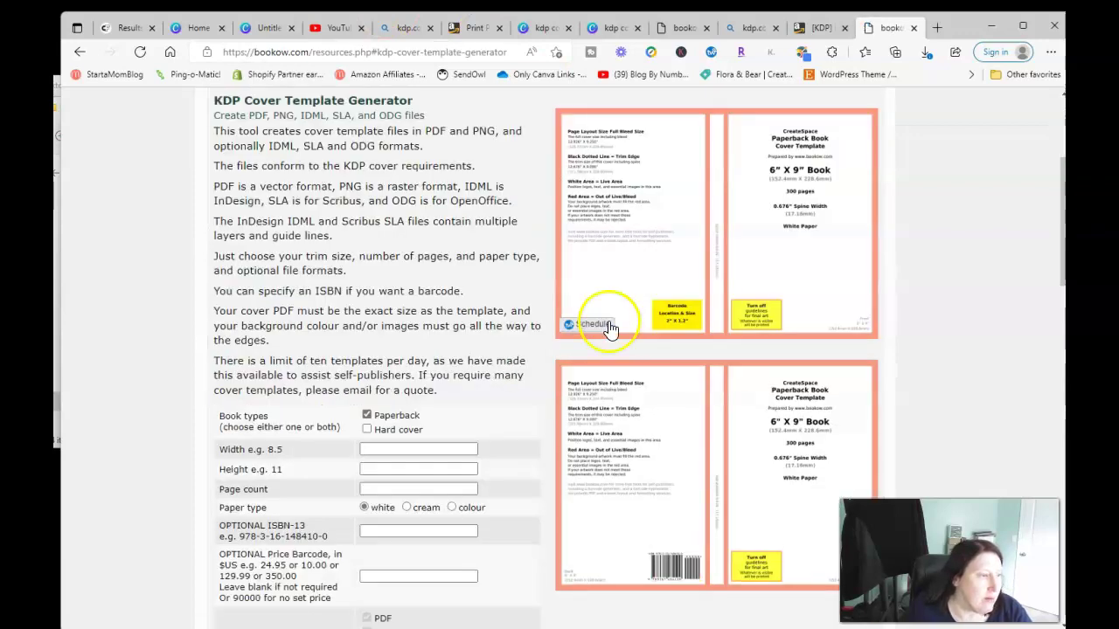
# Set the paperback cover template's width to 6, height to 9 and page count to 120
pyautogui.click(407, 450)
pyautogui.write('6')
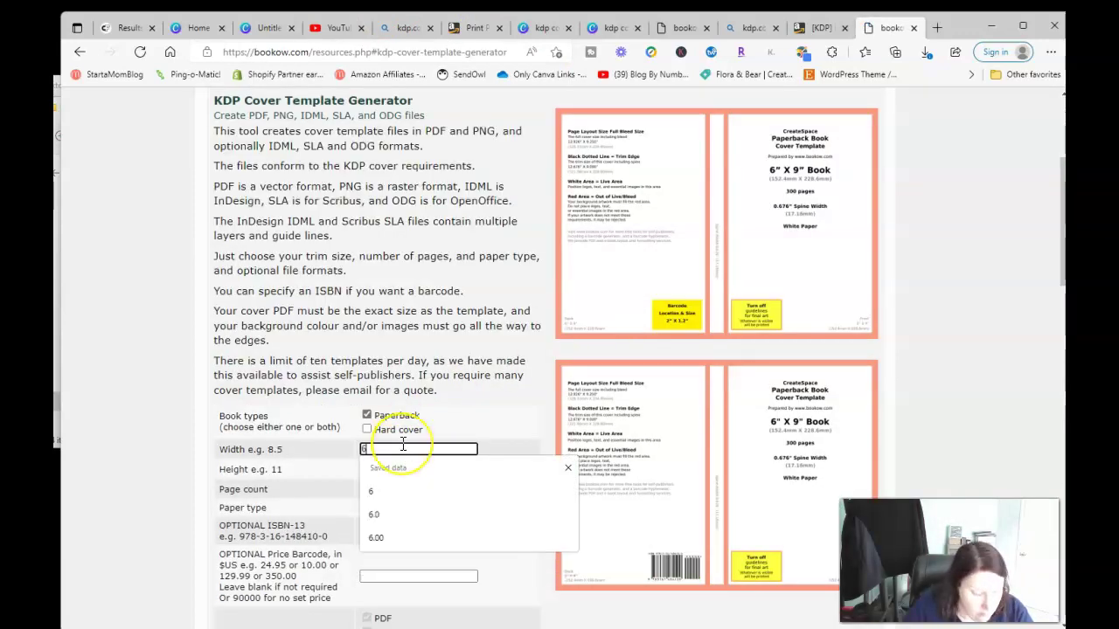
pyautogui.press('Tab')
pyautogui.write('9')
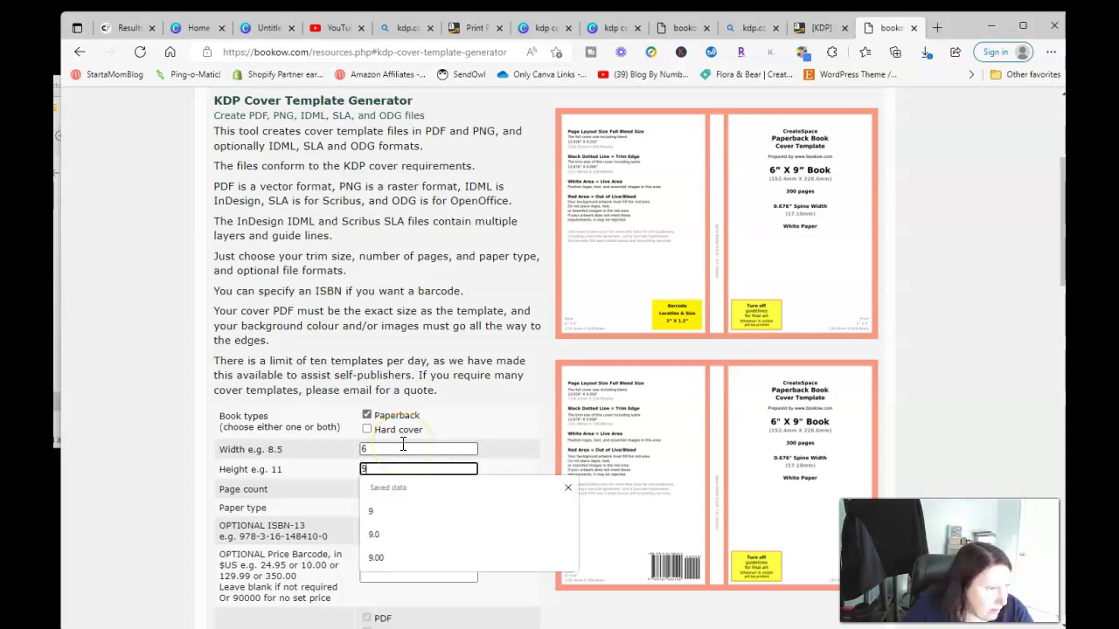
pyautogui.press('Tab')
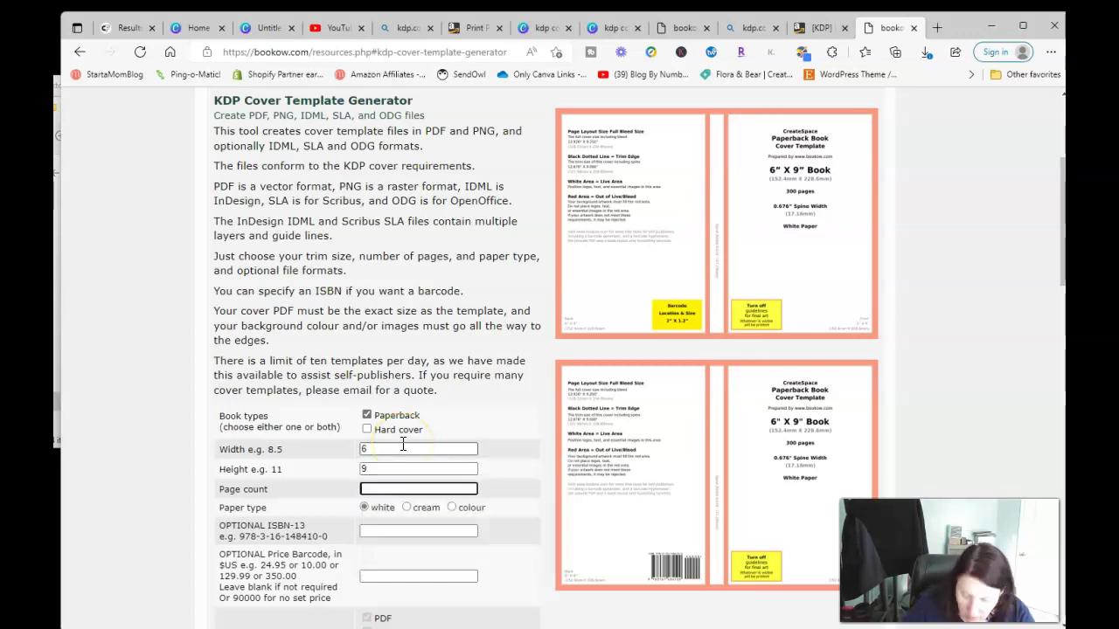
pyautogui.write('120')
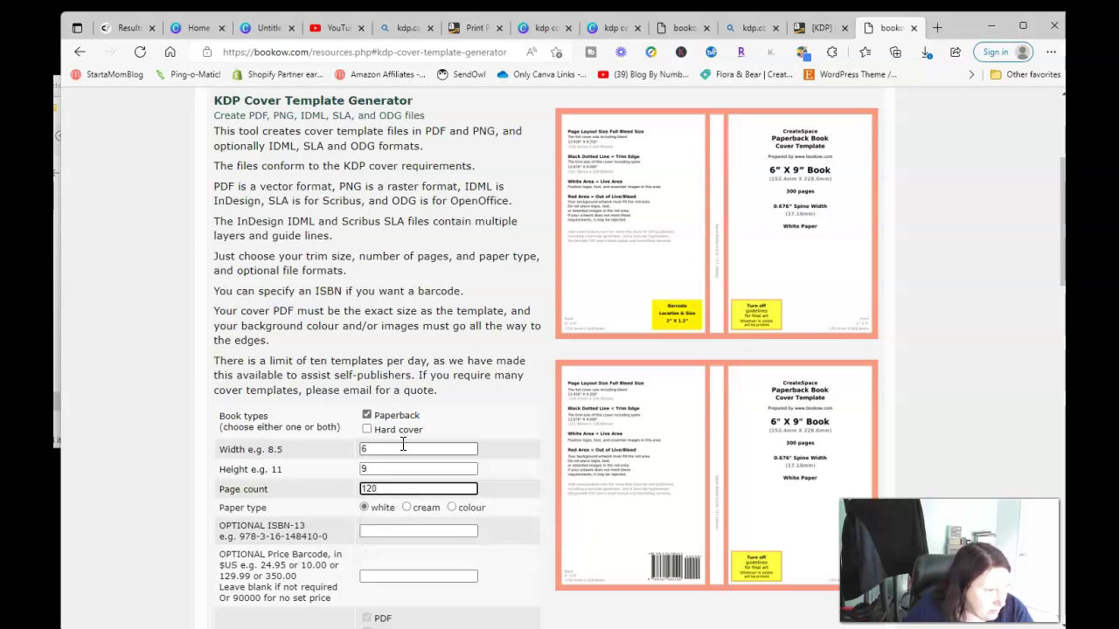
# Fill in the email address and its confirmation, consent to email, and request the cover template without making a donation
pyautogui.scroll(-2, 469, 487)
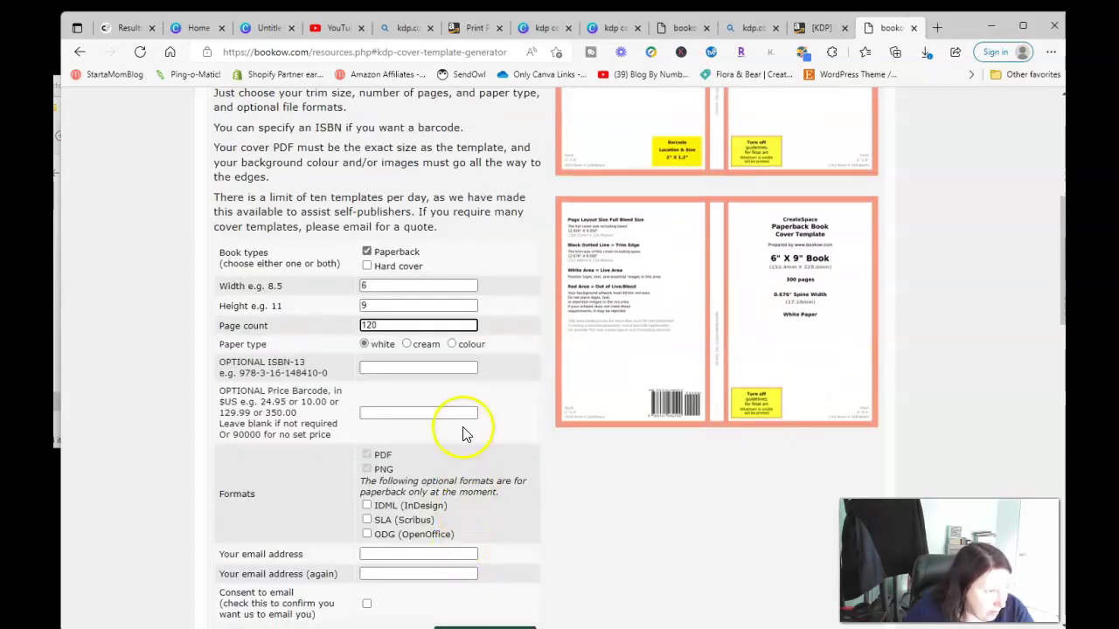
pyautogui.scroll(-2, 449, 441)
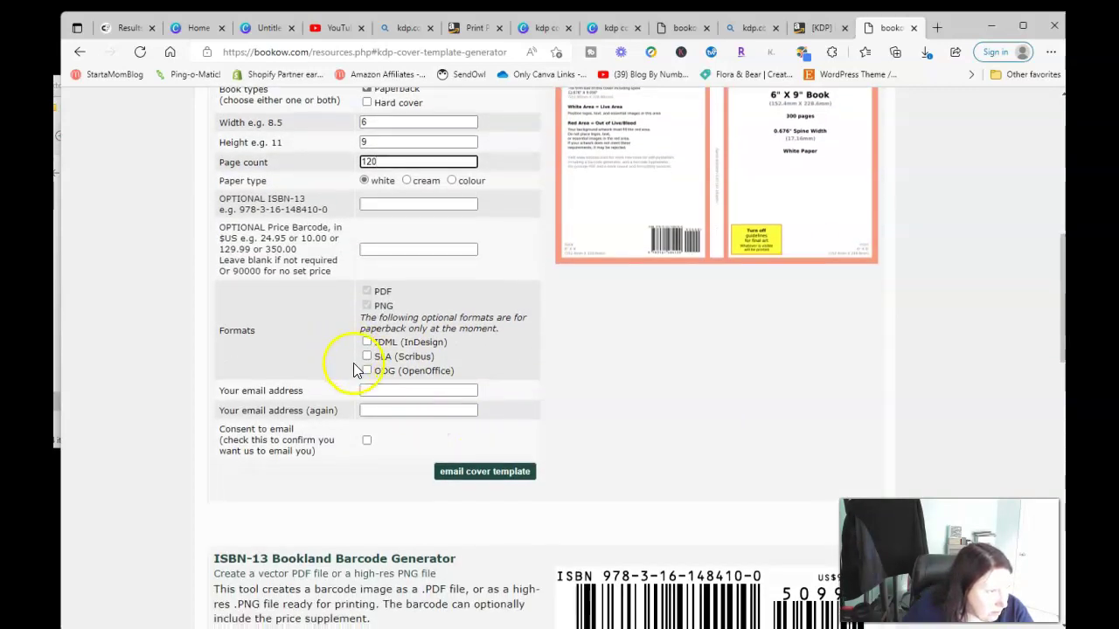
pyautogui.click(375, 390)
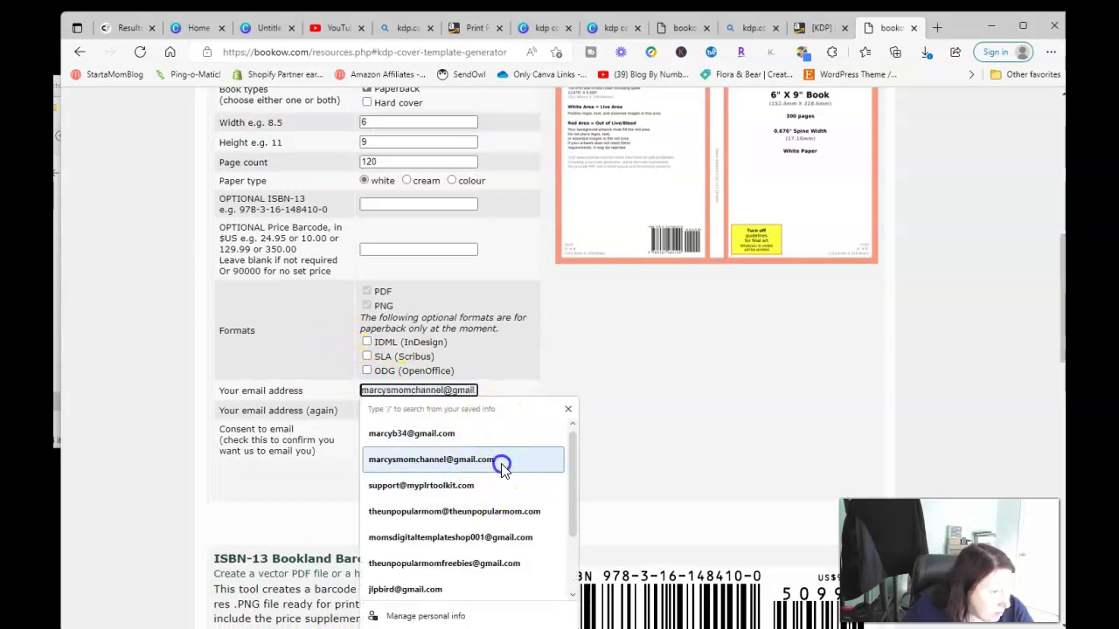
pyautogui.click(472, 459)
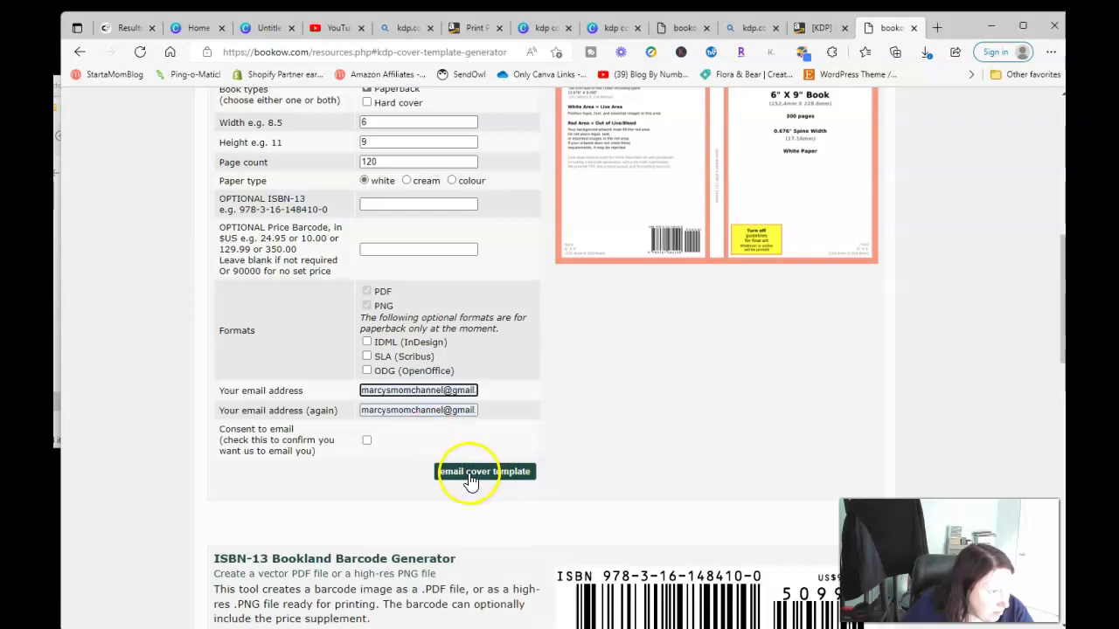
pyautogui.click(366, 441)
pyautogui.click(479, 471)
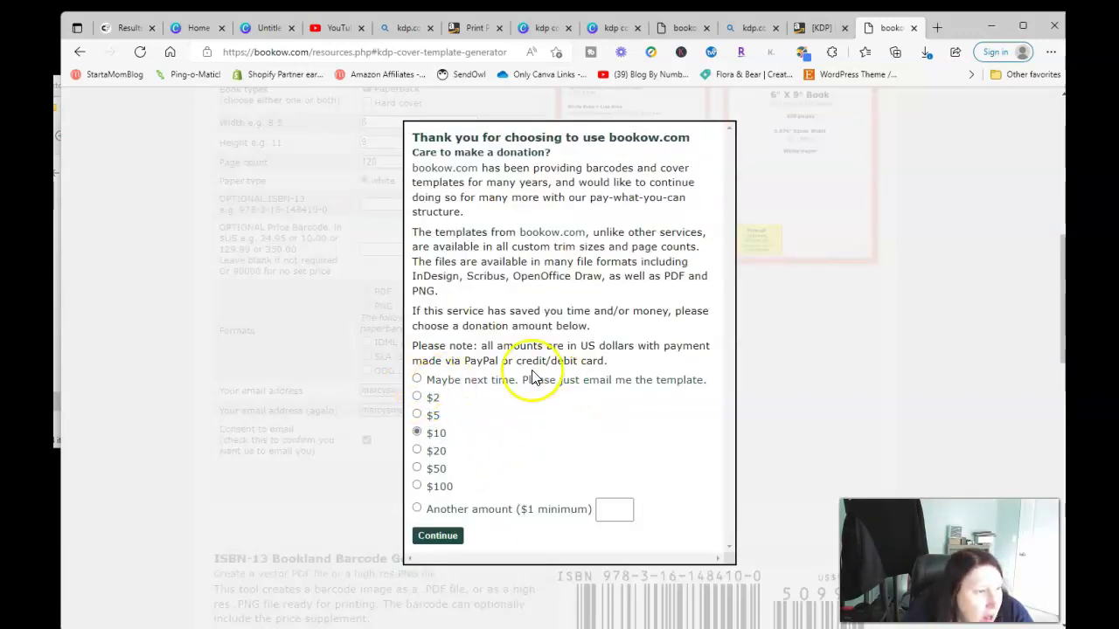
pyautogui.click(439, 540)
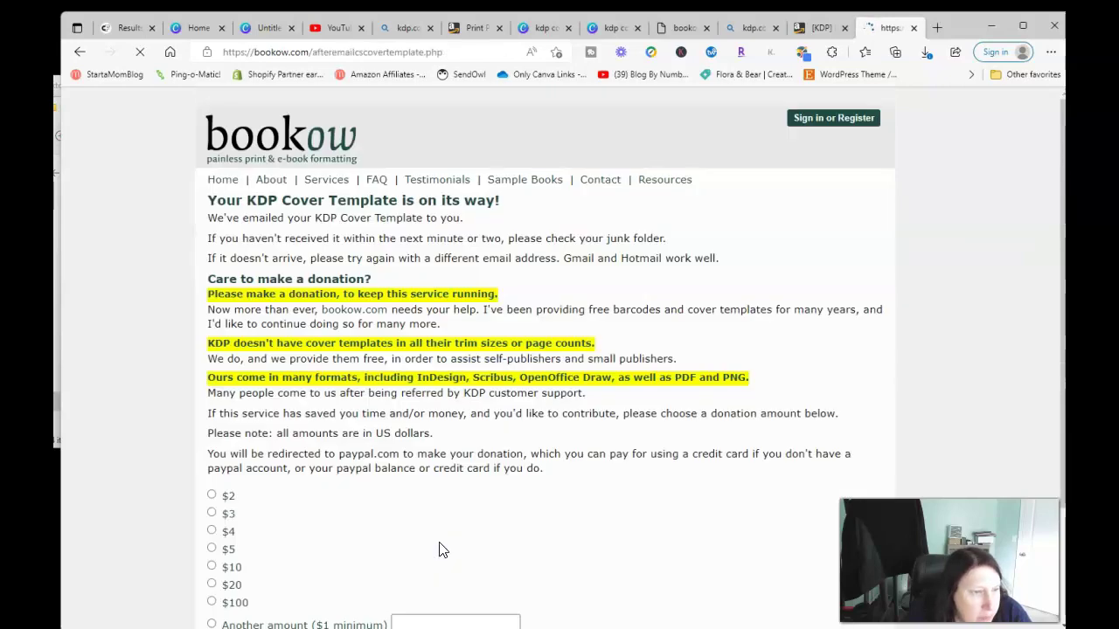
pyautogui.scroll(-1, 454, 498)
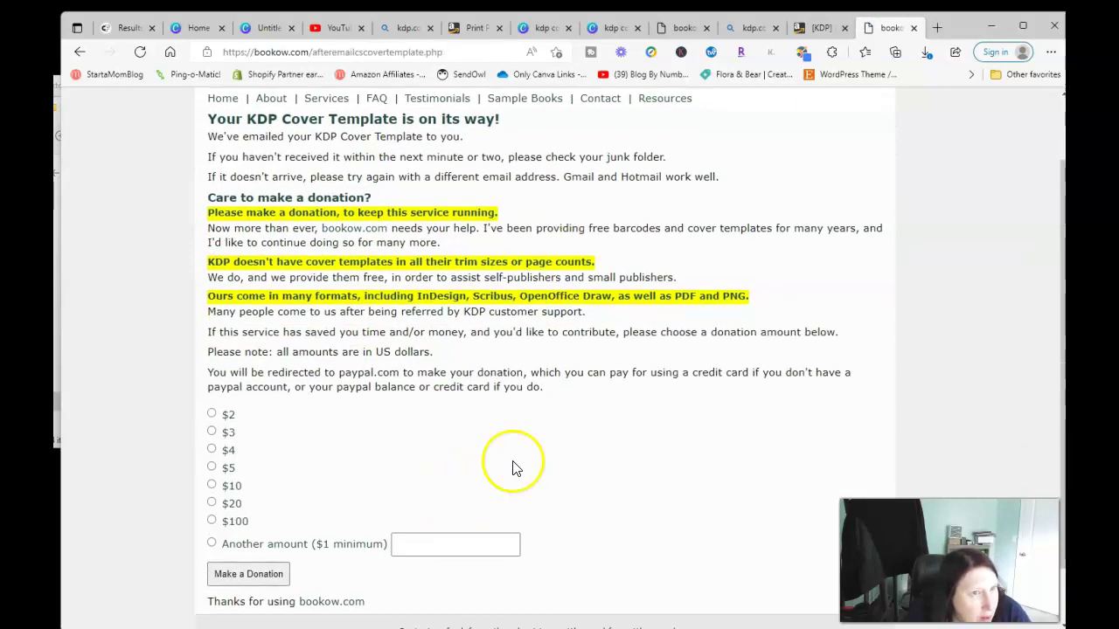
# Switch to the Canva design "kdp covers by me (12.52 × 9.25 in)" and show its uploaded images
pyautogui.scroll(1, 537, 455)
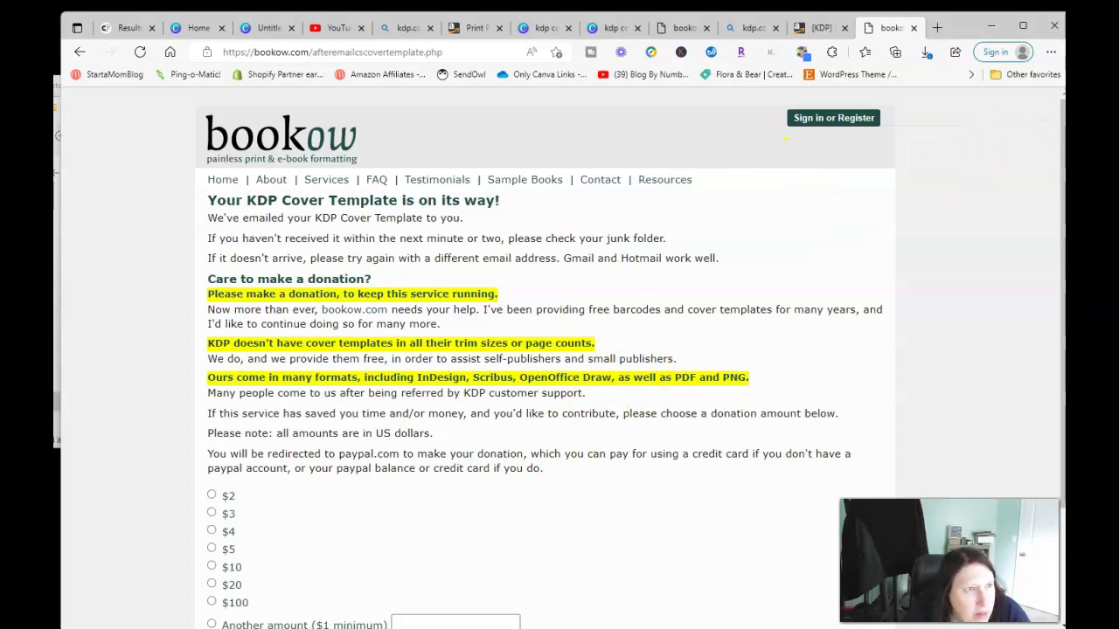
pyautogui.click(610, 27)
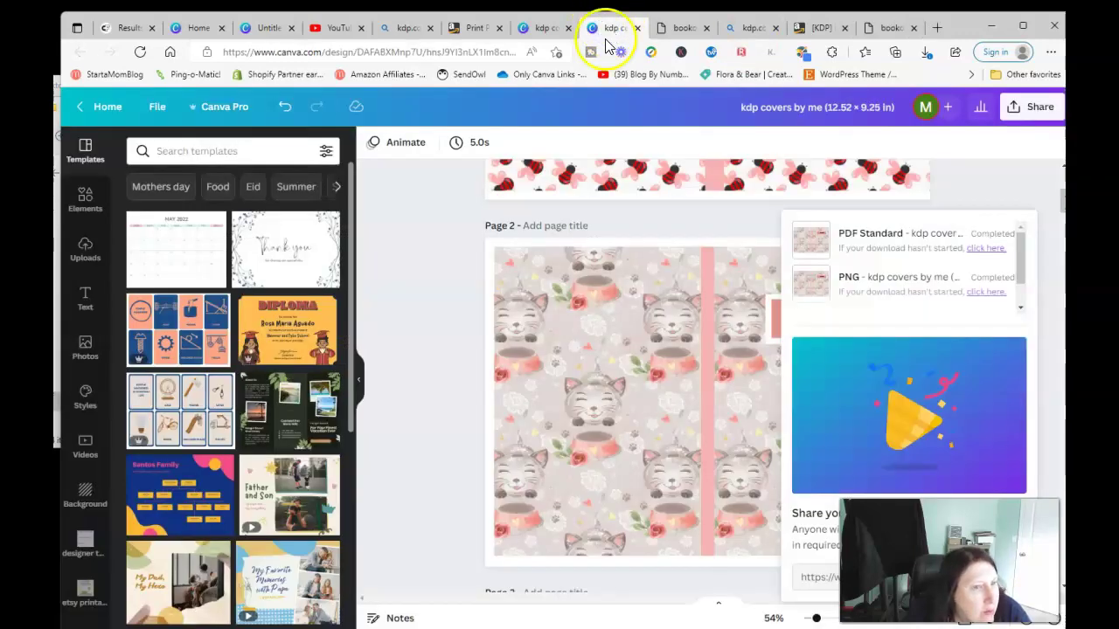
pyautogui.click(411, 247)
pyautogui.click(85, 255)
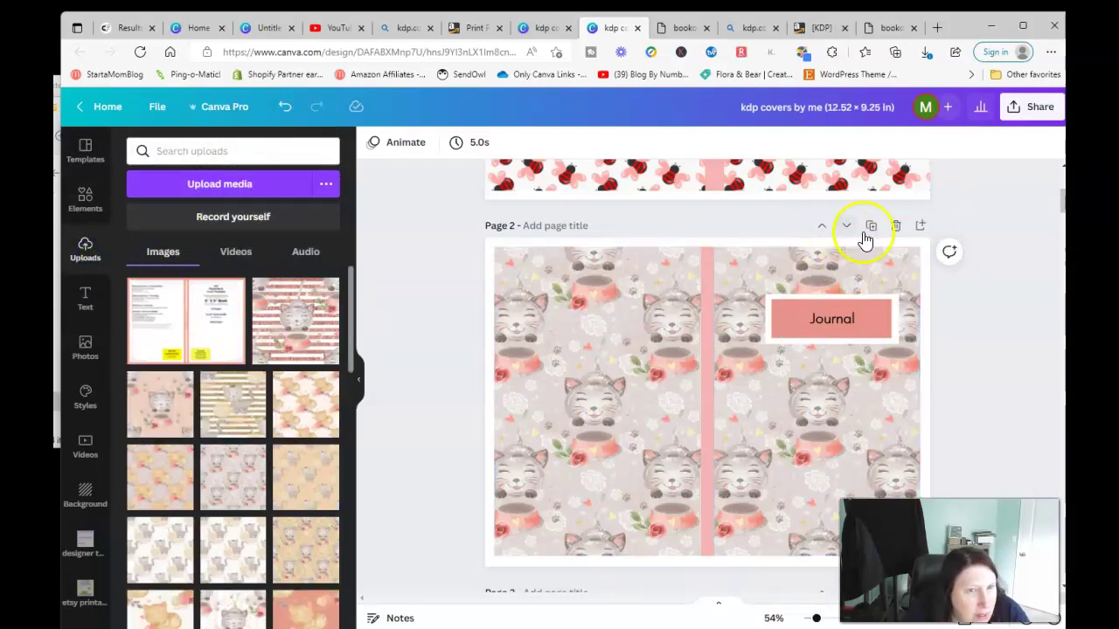
# Add a blank page after page 2 and set the uploaded KDP paperback cover template image as its background
pyautogui.click(926, 228)
pyautogui.click(166, 328)
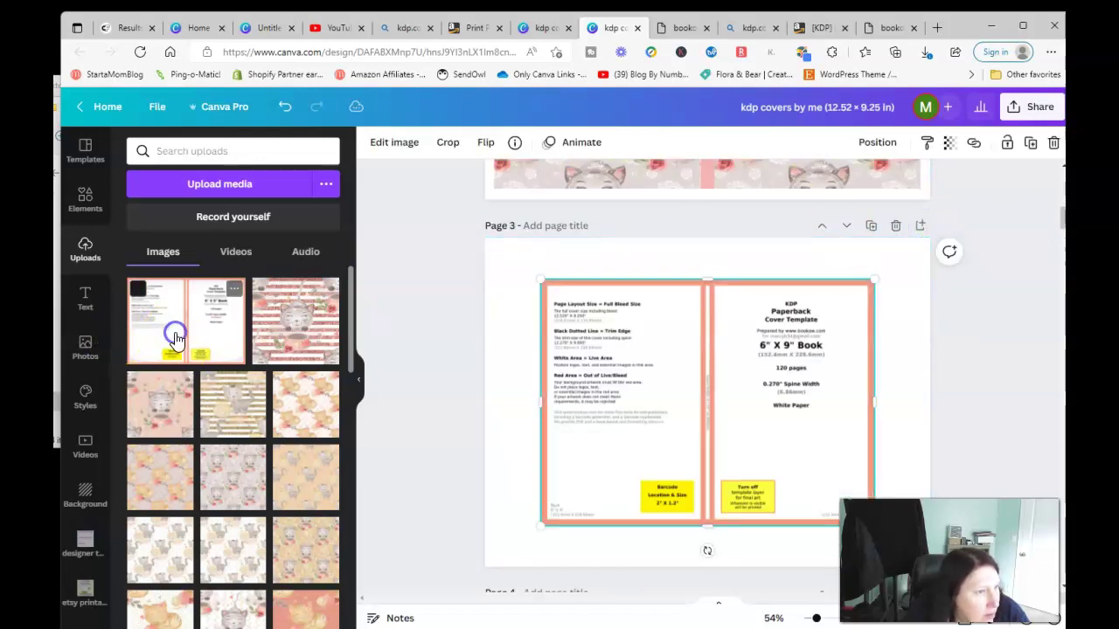
pyautogui.rightClick(736, 395)
pyautogui.click(825, 566)
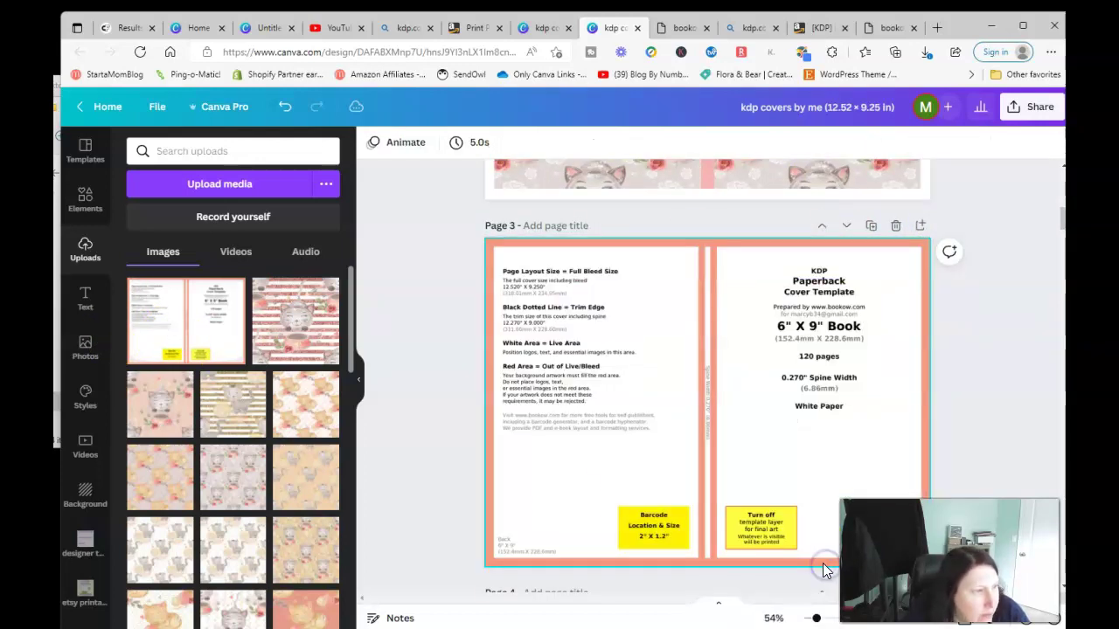
# Copy the cat pattern image from page 2's front cover and paste it onto the template's front cover on page 3
pyautogui.scroll(2, 900, 377)
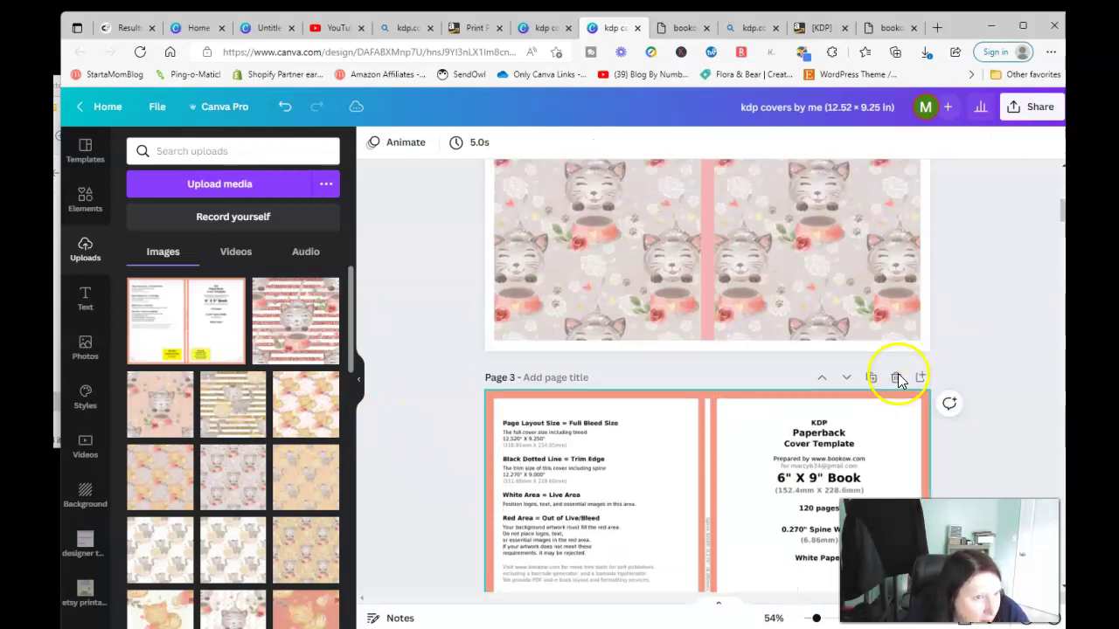
pyautogui.scroll(2, 901, 378)
pyautogui.click(839, 346)
pyautogui.rightClick(839, 342)
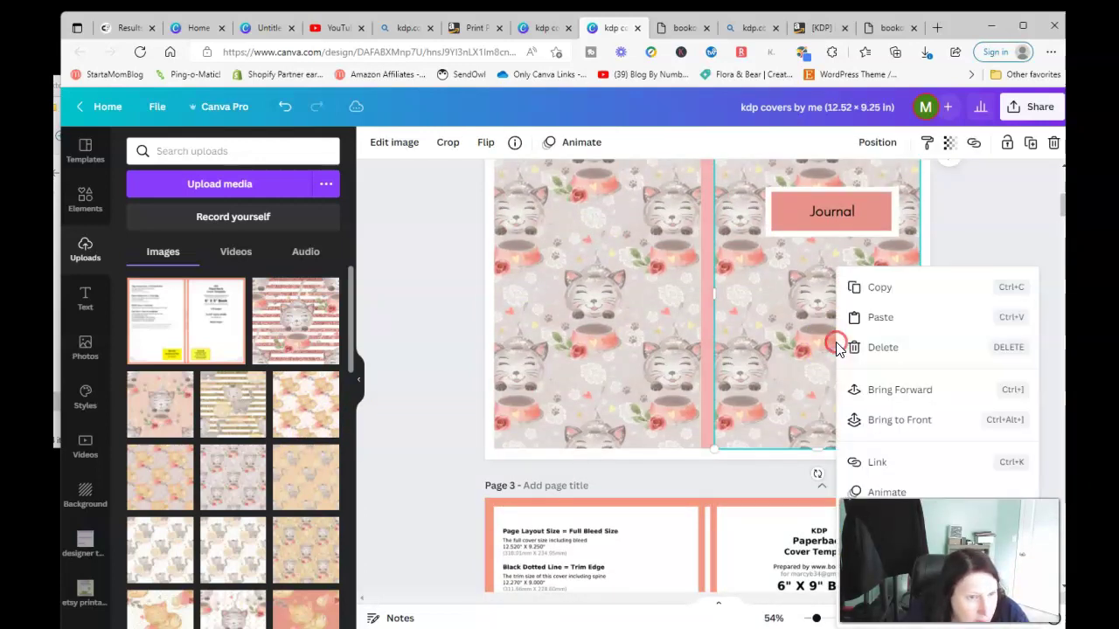
pyautogui.click(898, 298)
pyautogui.scroll(-1, 861, 445)
pyautogui.scroll(-1, 295, 467)
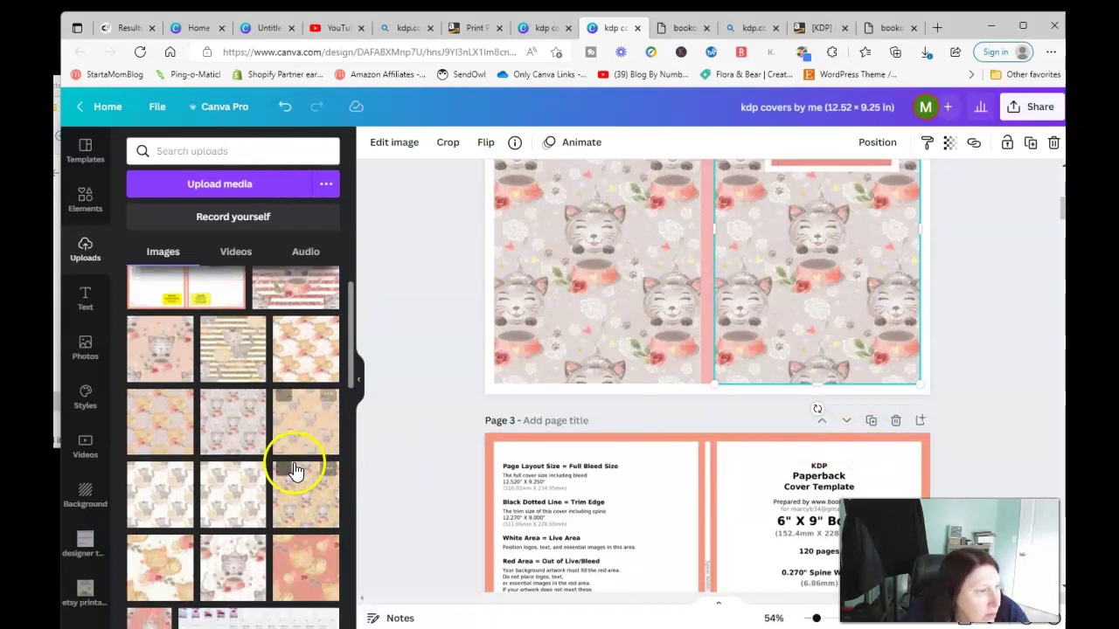
pyautogui.scroll(-1, 295, 469)
pyautogui.scroll(1, 306, 447)
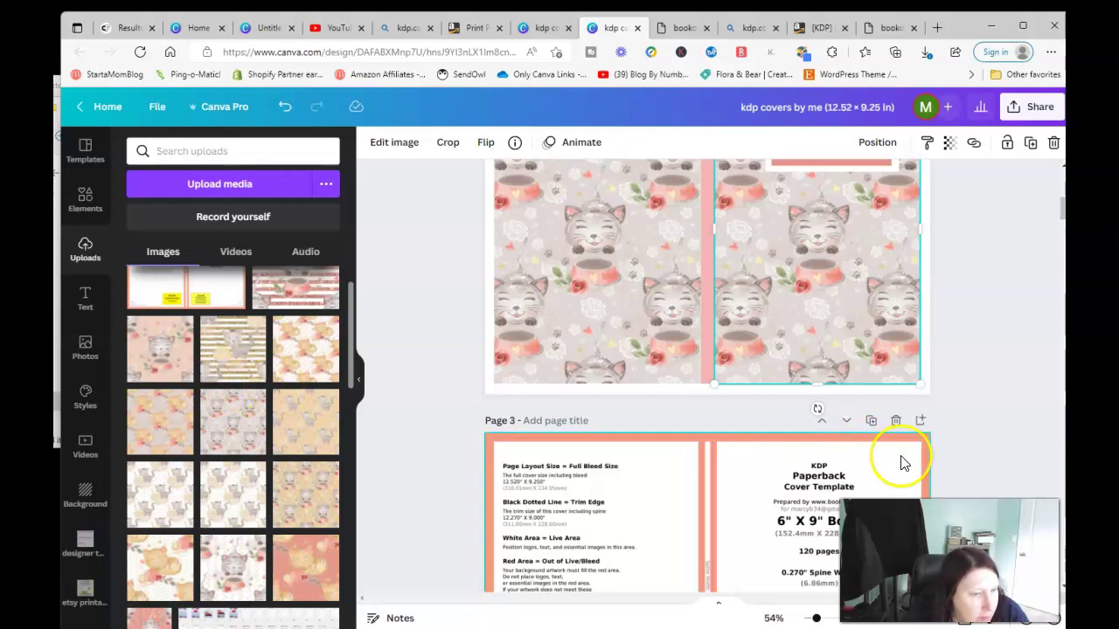
pyautogui.scroll(-3, 904, 459)
pyautogui.click(767, 354)
pyautogui.rightClick(768, 354)
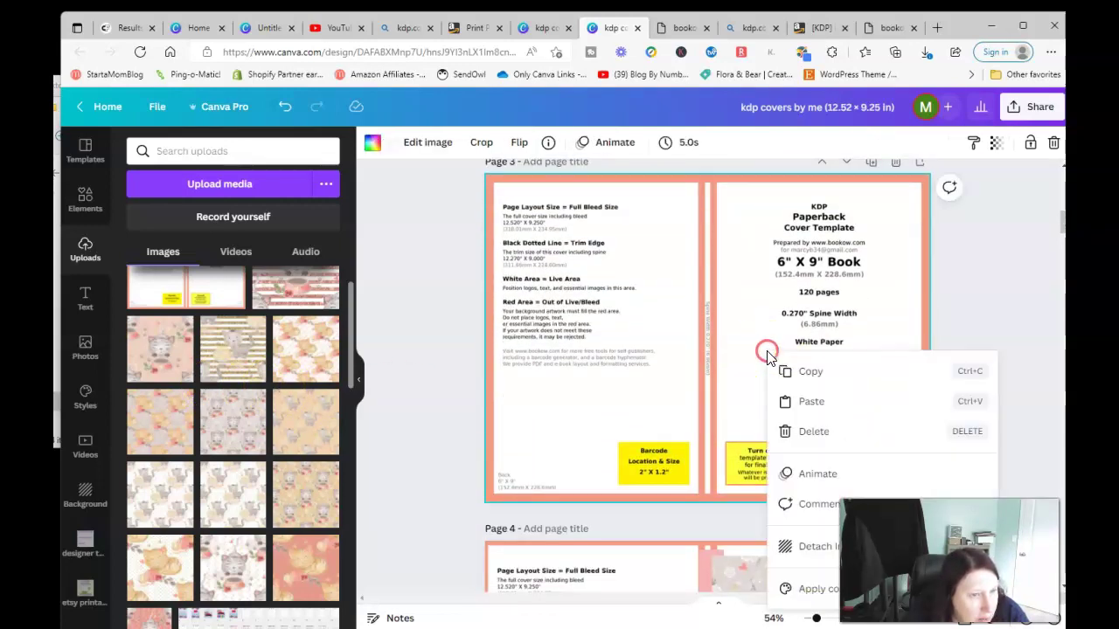
pyautogui.click(786, 402)
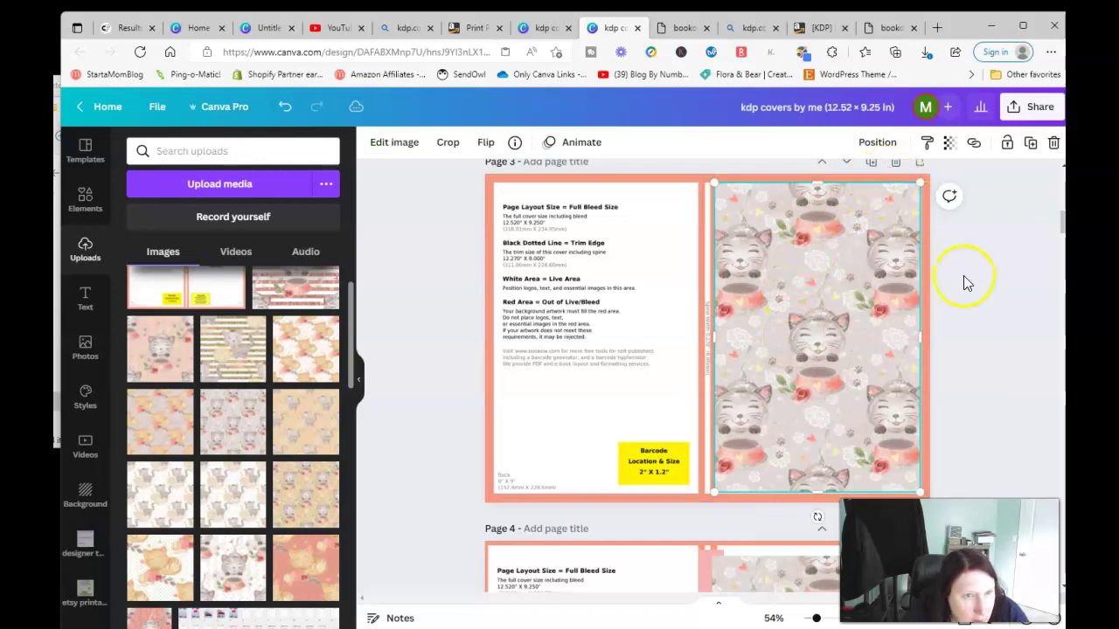
pyautogui.click(1000, 323)
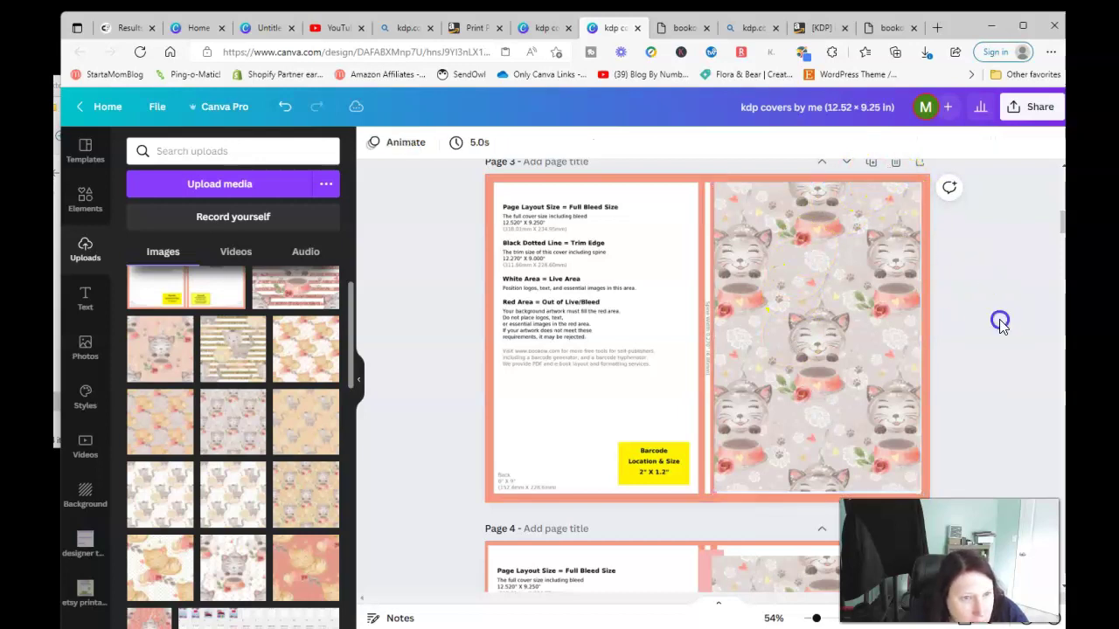
# Fit the cat pattern to page 3's front cover area and cover the back cover area with a copy of it
pyautogui.click(900, 350)
pyautogui.moveTo(920, 337); pyautogui.dragTo(918, 337)
pyautogui.click(986, 379)
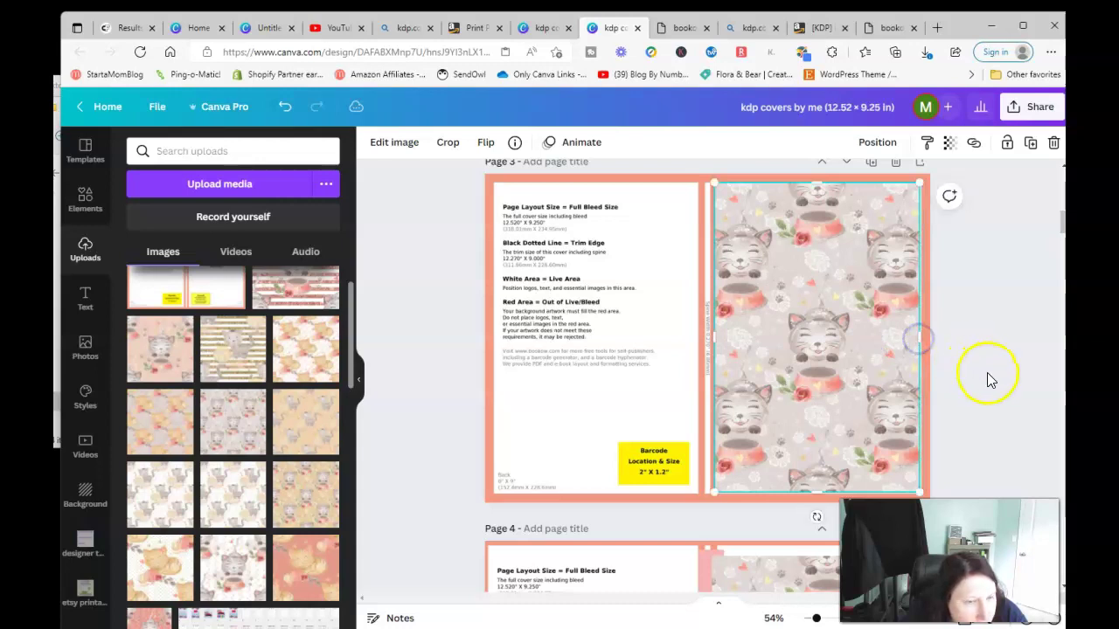
pyautogui.moveTo(774, 376); pyautogui.dragTo(792, 398)
pyautogui.moveTo(853, 342); pyautogui.dragTo(618, 319)
pyautogui.moveTo(752, 327); pyautogui.dragTo(742, 309)
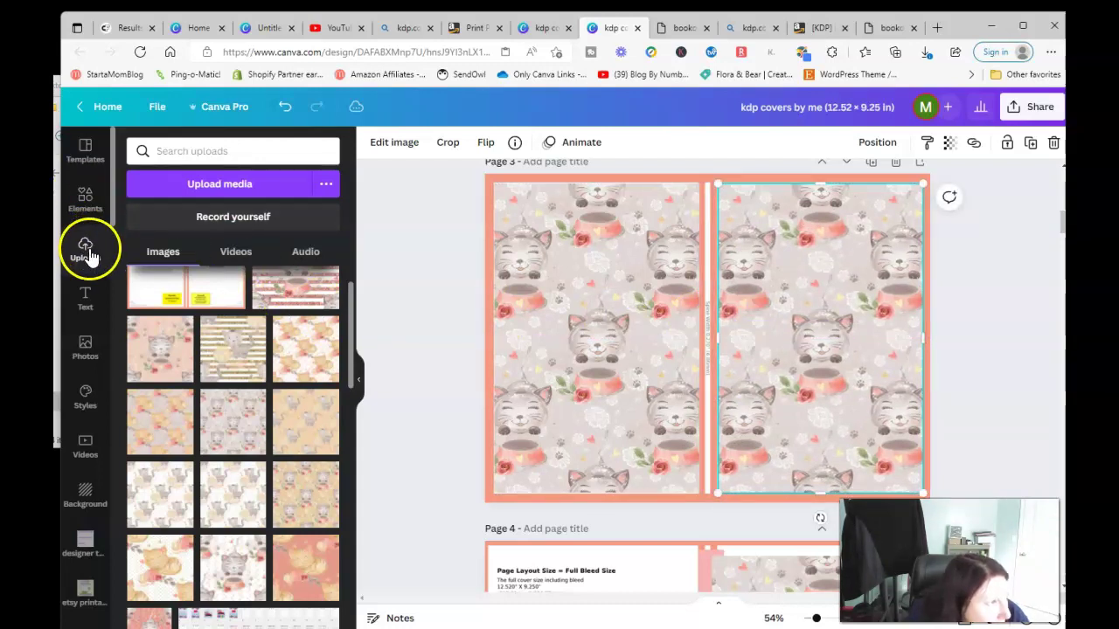
# Add a square shape to page 3 and reshape it into a full-height strip covering the spine
pyautogui.click(87, 219)
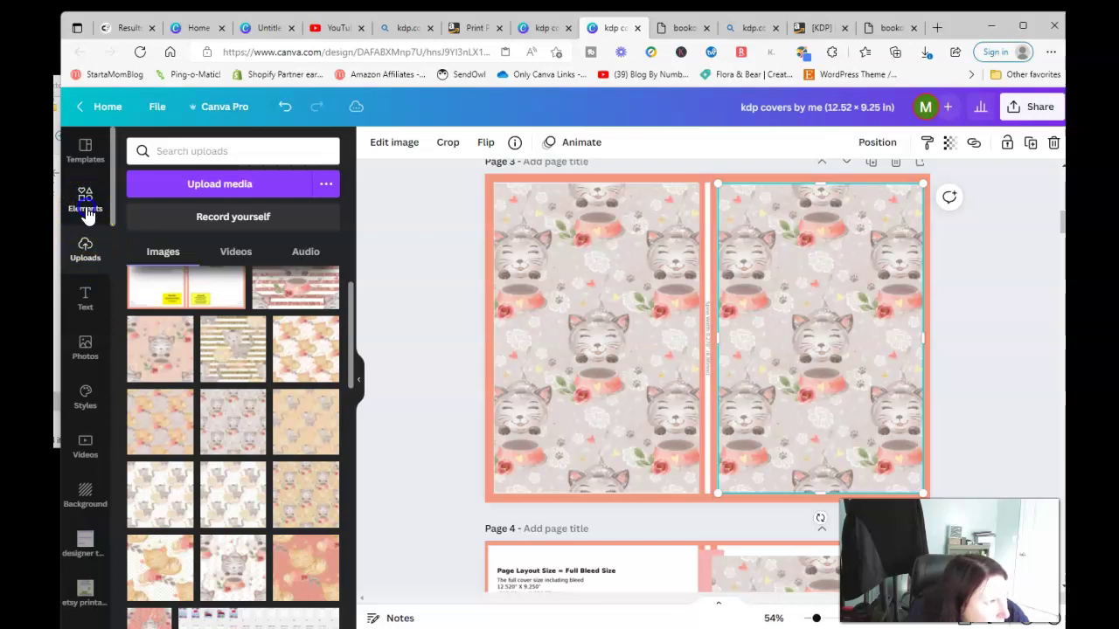
pyautogui.click(151, 273)
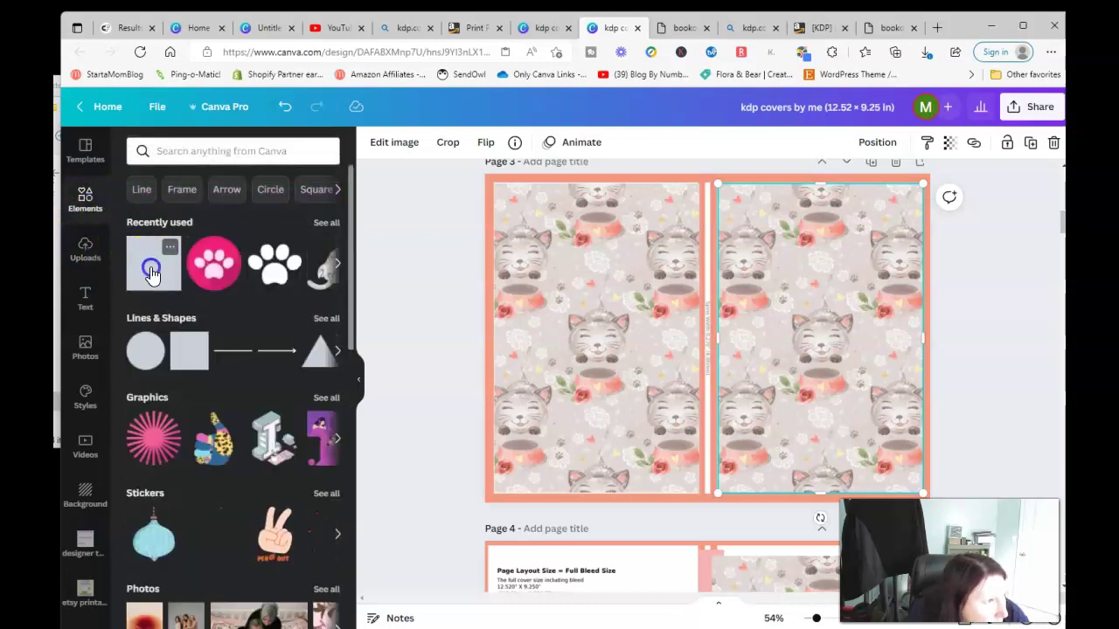
pyautogui.moveTo(627, 337); pyautogui.dragTo(707, 339)
pyautogui.click(782, 338)
pyautogui.moveTo(797, 334); pyautogui.dragTo(697, 317)
pyautogui.click(721, 339)
pyautogui.moveTo(711, 234); pyautogui.dragTo(704, 184)
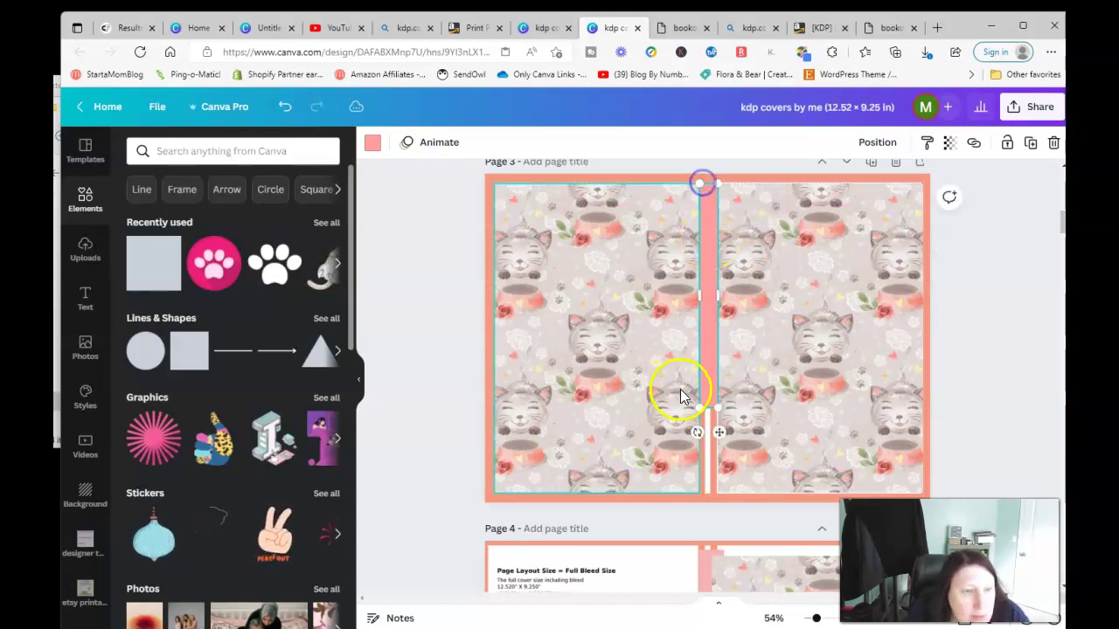
pyautogui.moveTo(707, 407); pyautogui.dragTo(706, 494)
pyautogui.click(771, 392)
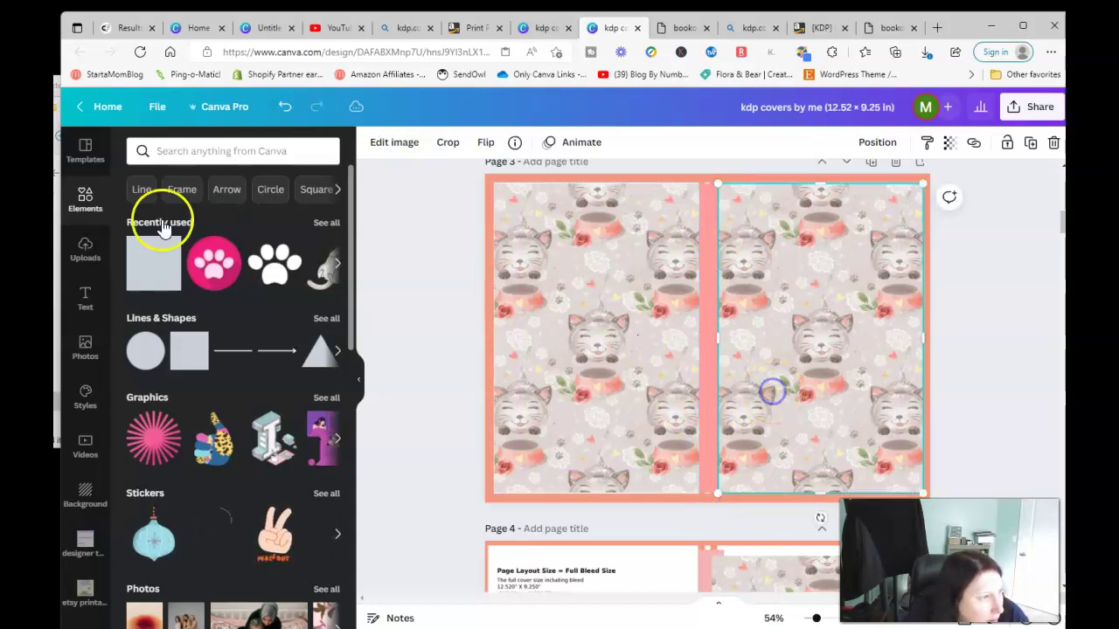
# Add a rectangular title label near the top of page 3's front cover and fill it with the cat pattern's salmon pink photo color
pyautogui.click(153, 262)
pyautogui.moveTo(704, 254); pyautogui.dragTo(825, 229)
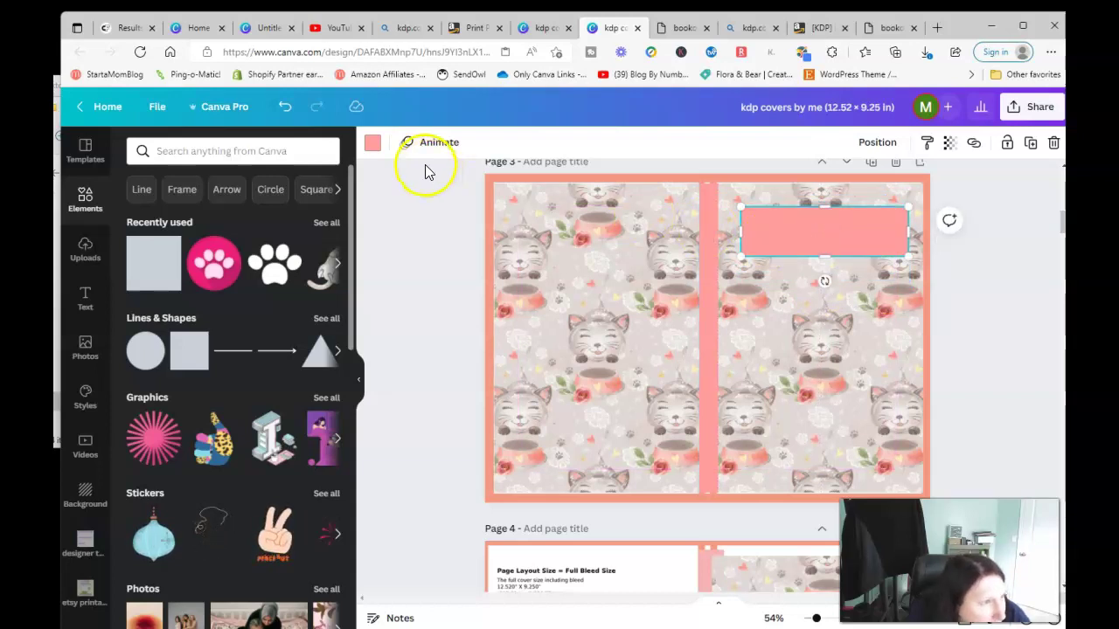
pyautogui.click(373, 141)
pyautogui.scroll(-5, 284, 339)
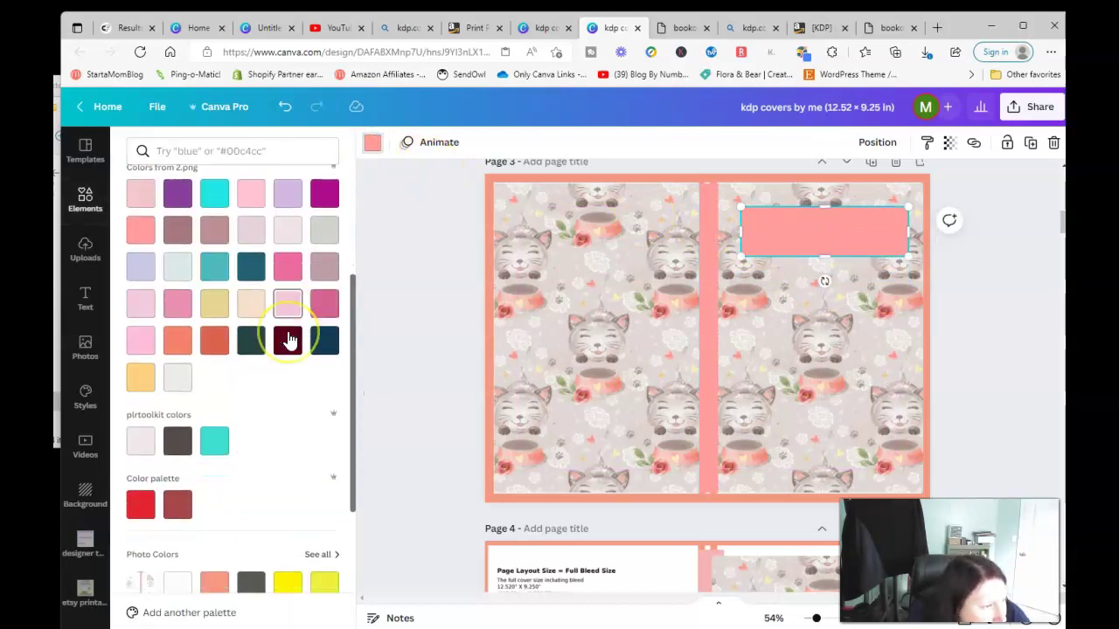
pyautogui.scroll(-3, 289, 340)
pyautogui.click(320, 318)
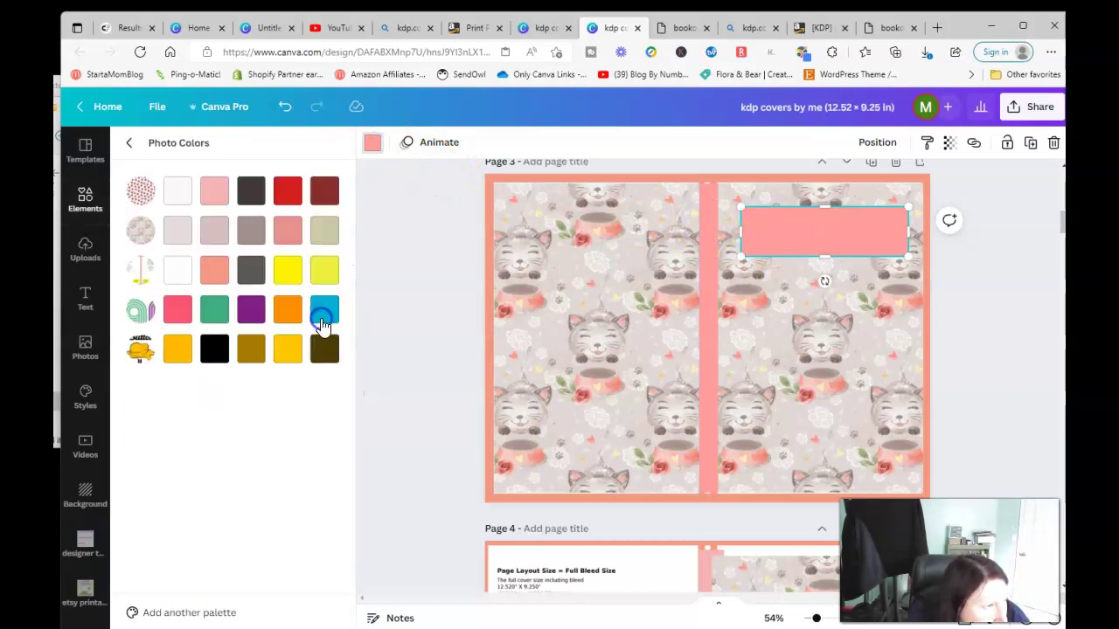
pyautogui.click(280, 232)
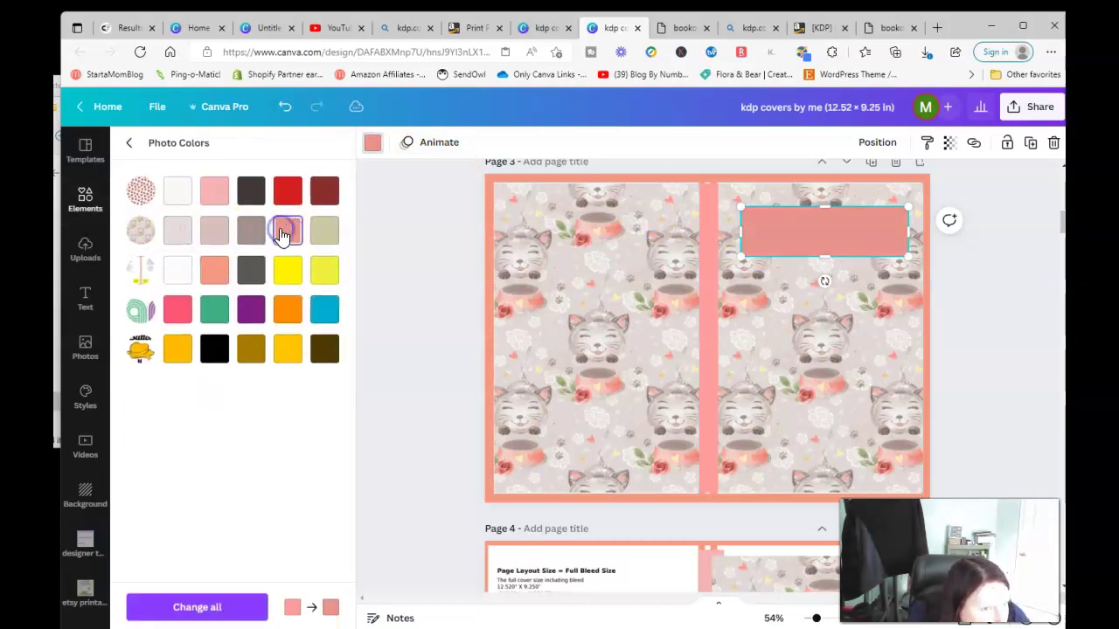
# Recolor the spine strip with the light dusty pink from the cat pattern's photo colors
pyautogui.click(708, 317)
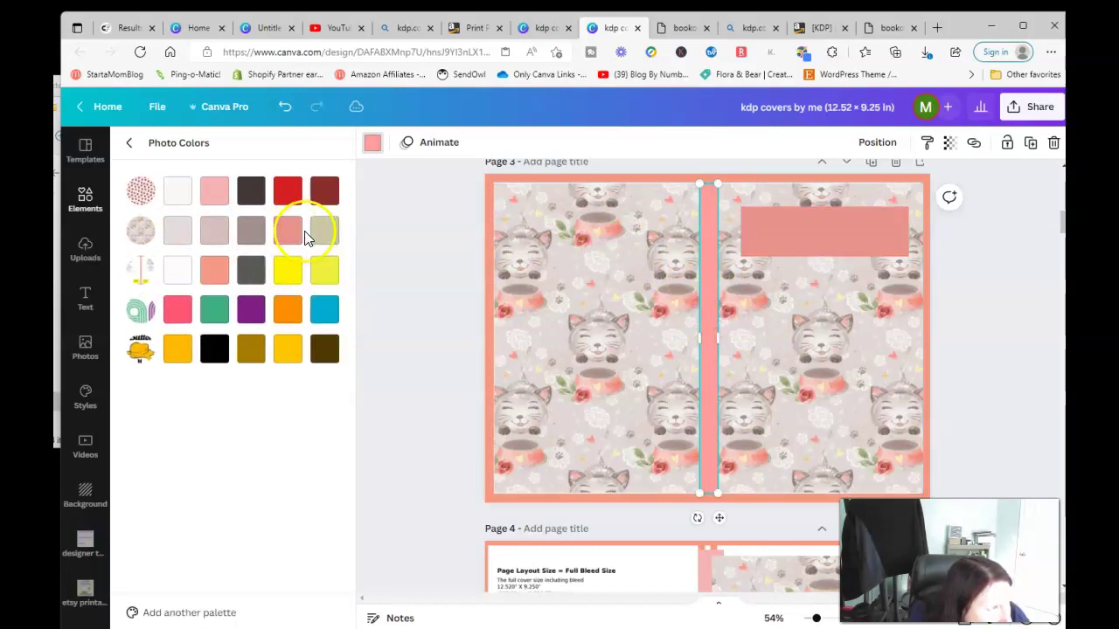
pyautogui.click(288, 232)
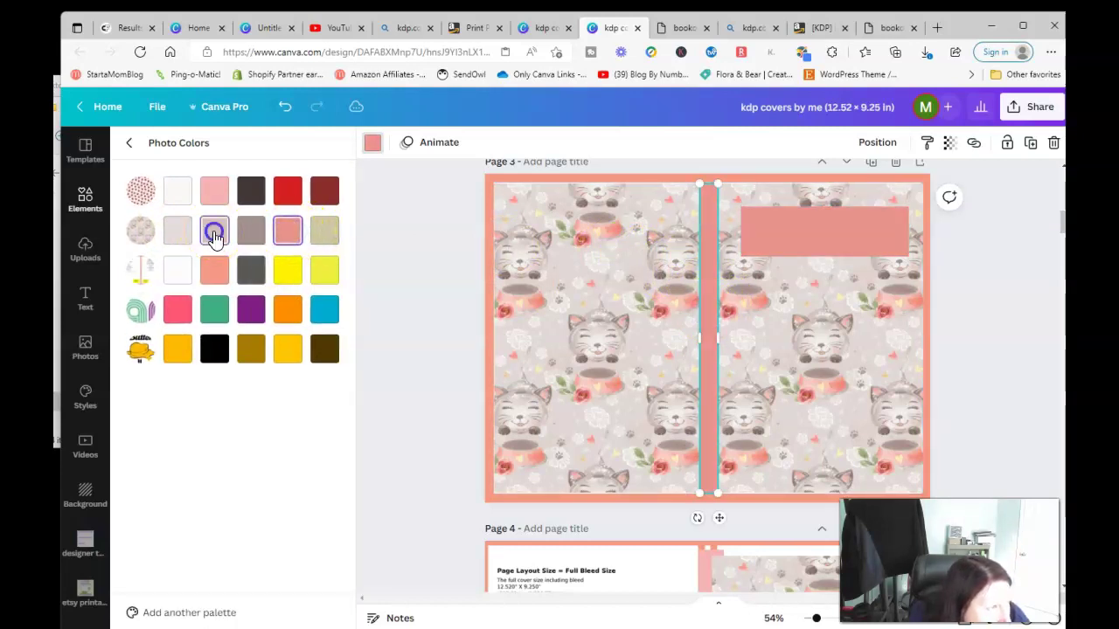
pyautogui.click(214, 233)
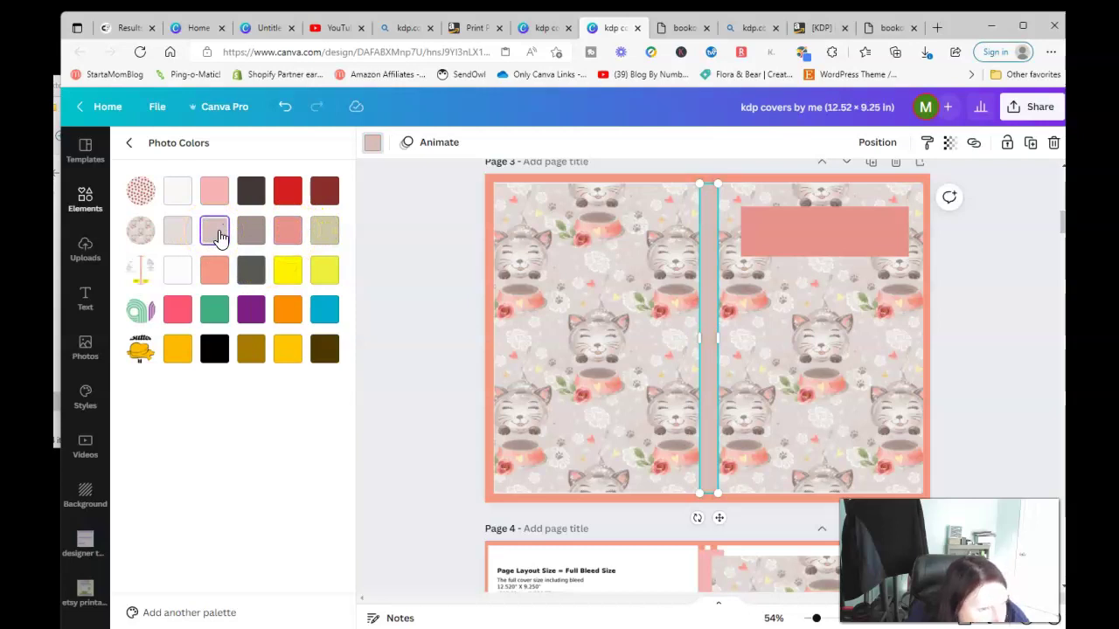
# Try the cat pattern's dusty pink, grey-brown and pale pink colors on the title label, then restore its salmon pink fill
pyautogui.click(782, 230)
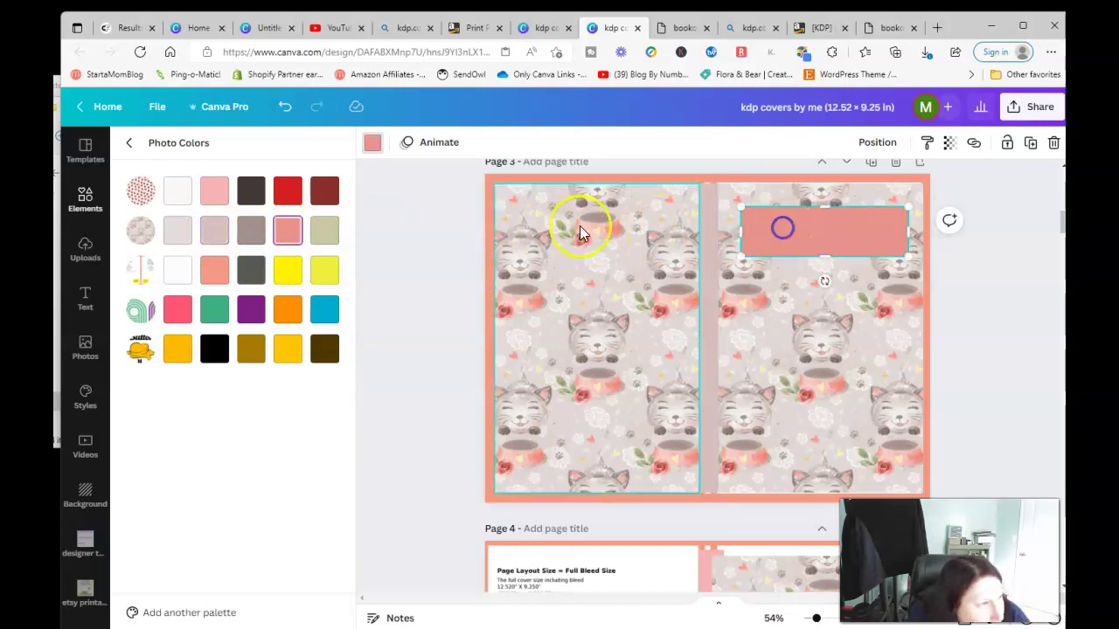
pyautogui.click(214, 231)
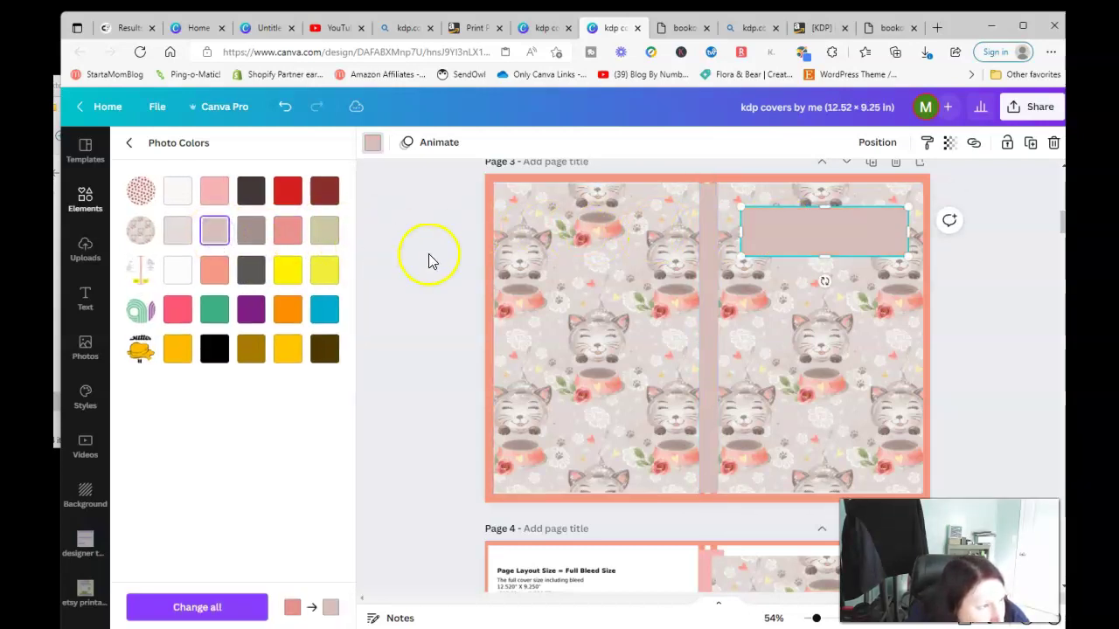
pyautogui.click(251, 232)
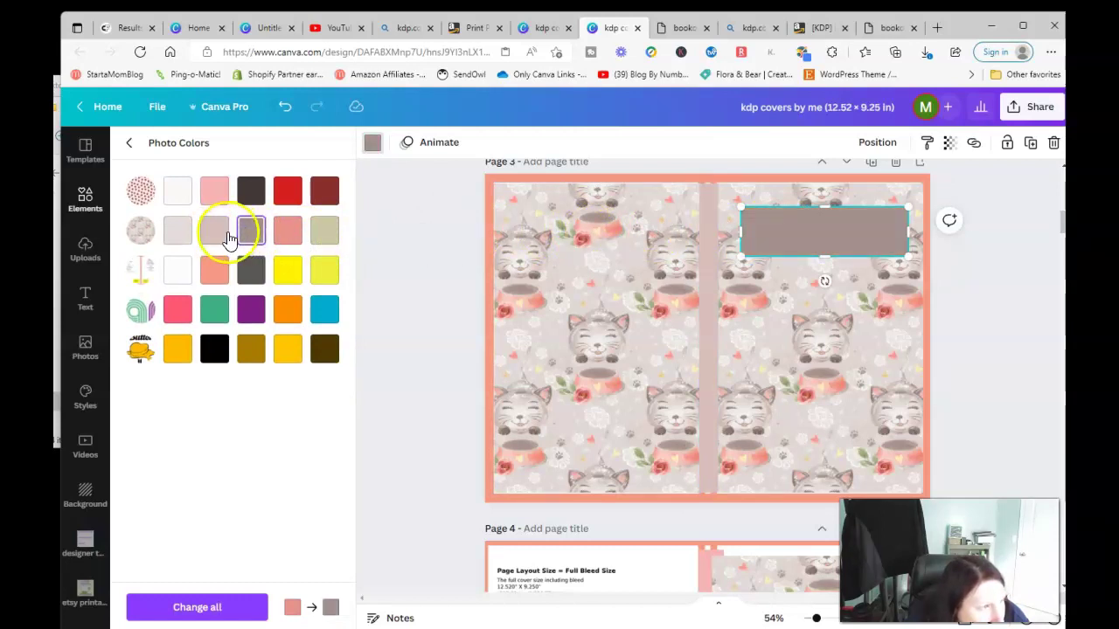
pyautogui.click(219, 233)
pyautogui.click(187, 234)
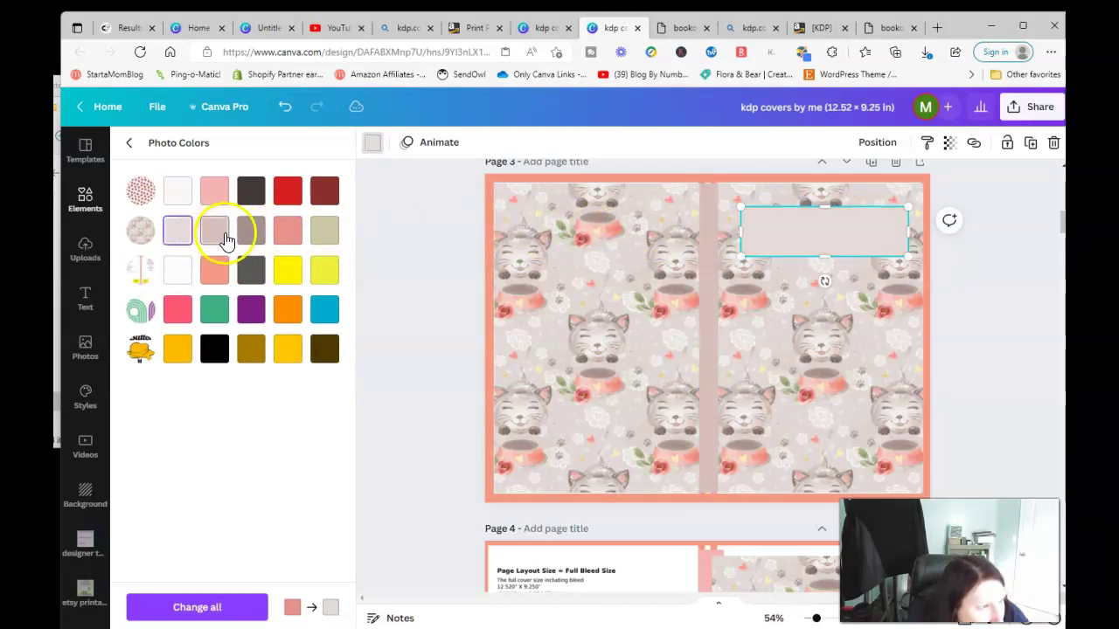
pyautogui.click(220, 234)
pyautogui.click(289, 236)
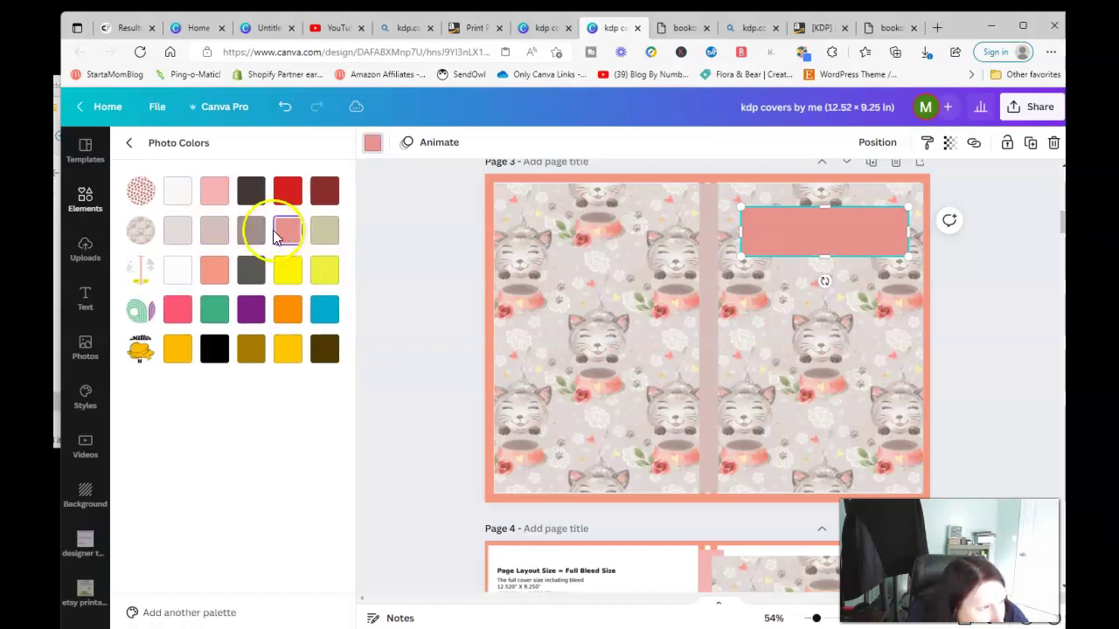
pyautogui.click(385, 263)
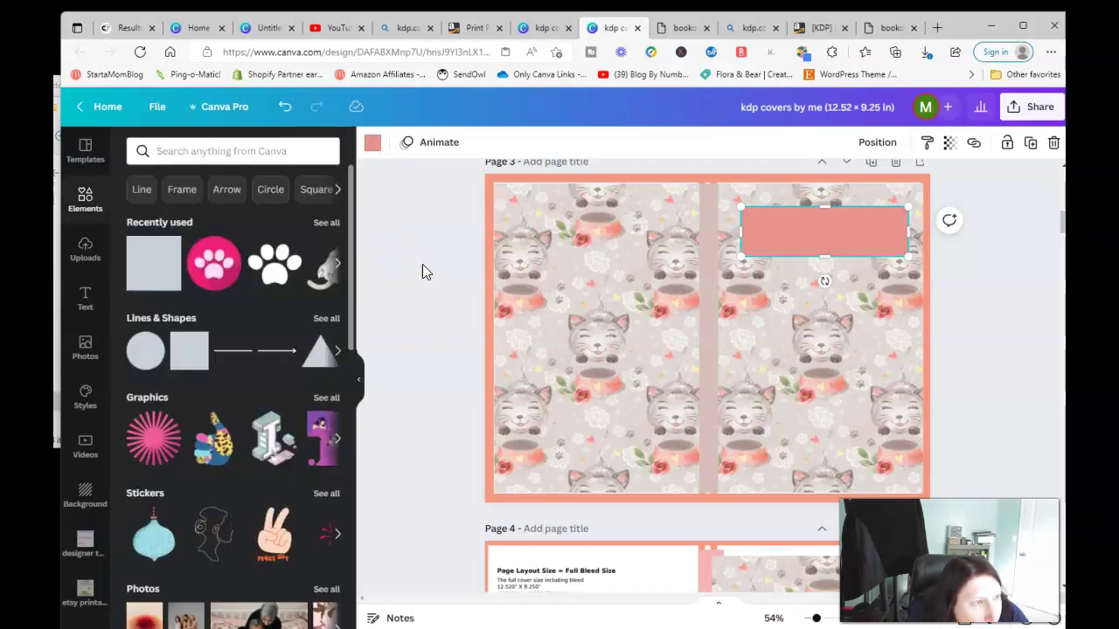
pyautogui.click(423, 266)
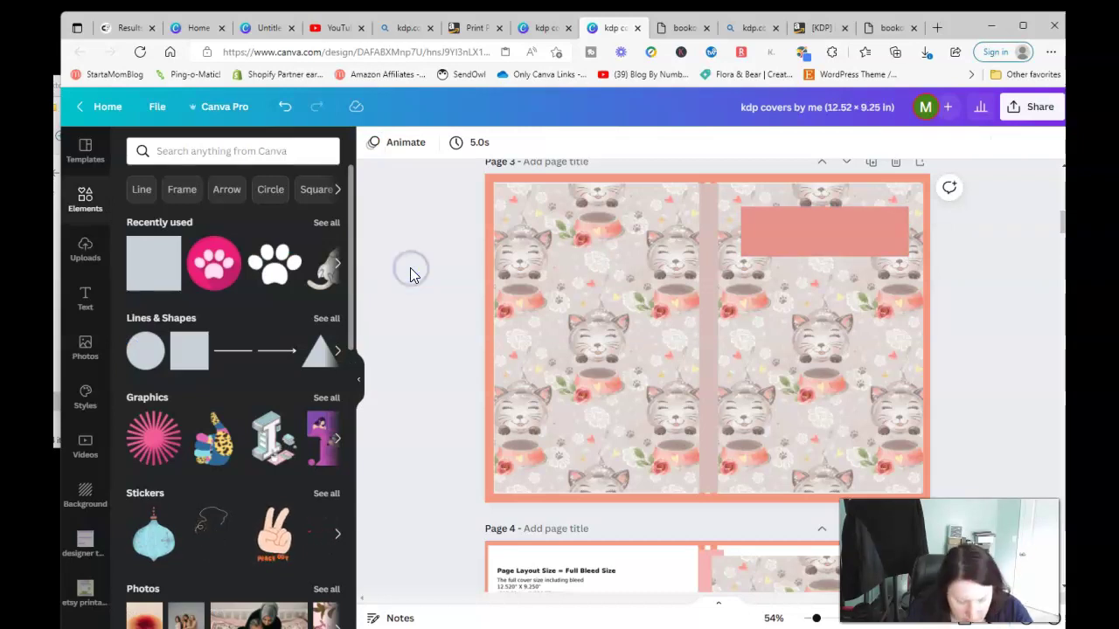
# Add a text box on the front cover's title label and replace its placeholder text with "Journal"
pyautogui.press('t')
pyautogui.click(644, 334)
pyautogui.moveTo(687, 339); pyautogui.dragTo(803, 229)
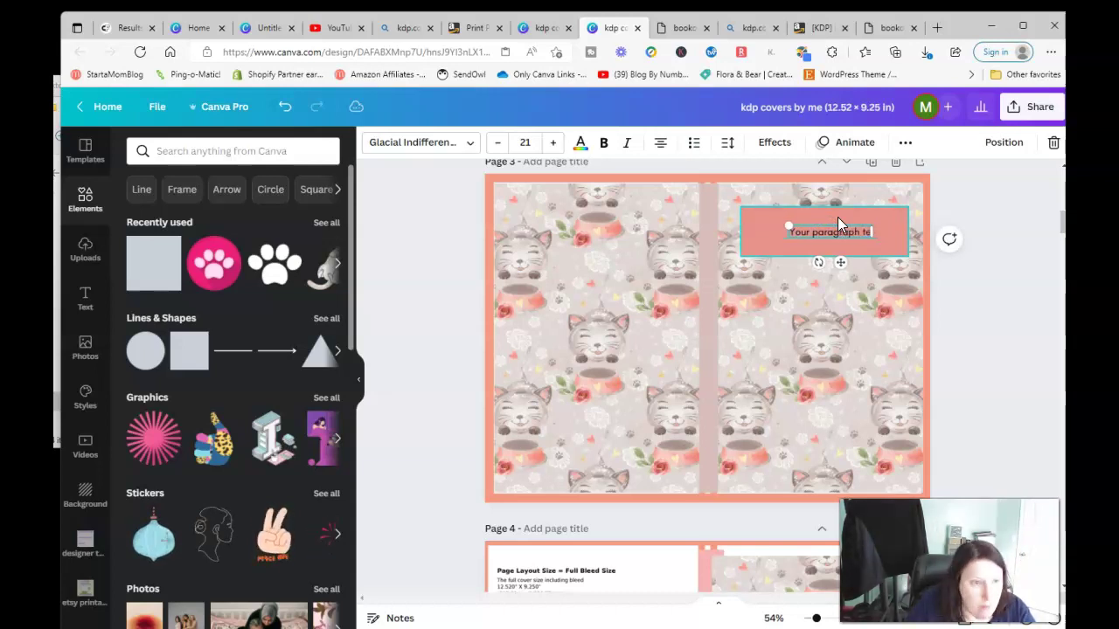
pyautogui.press('BackSpace')
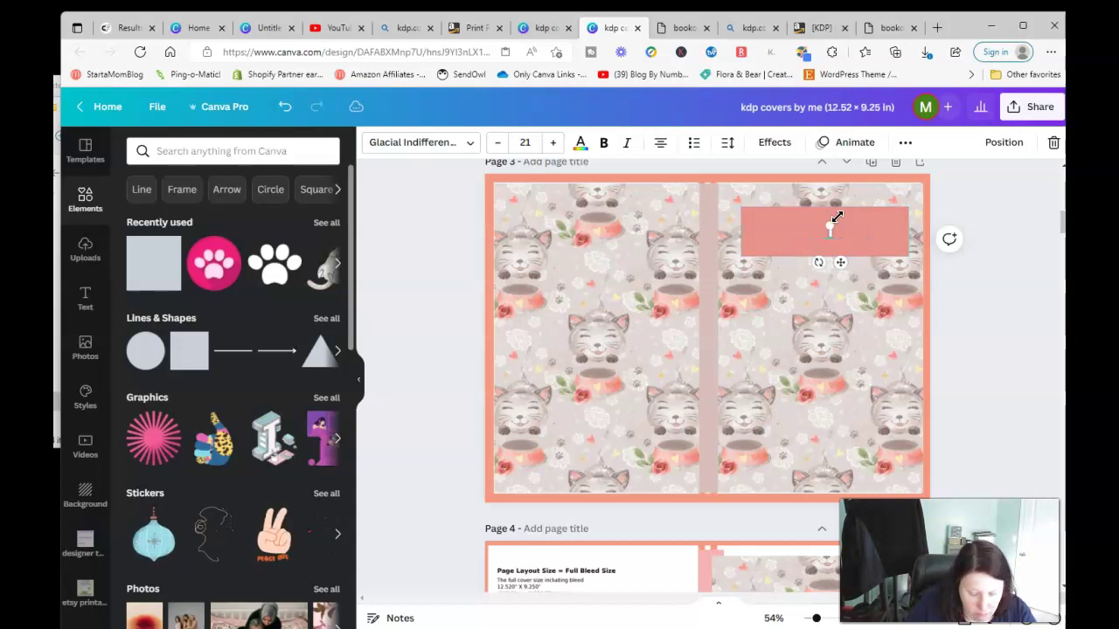
pyautogui.write('Journa')
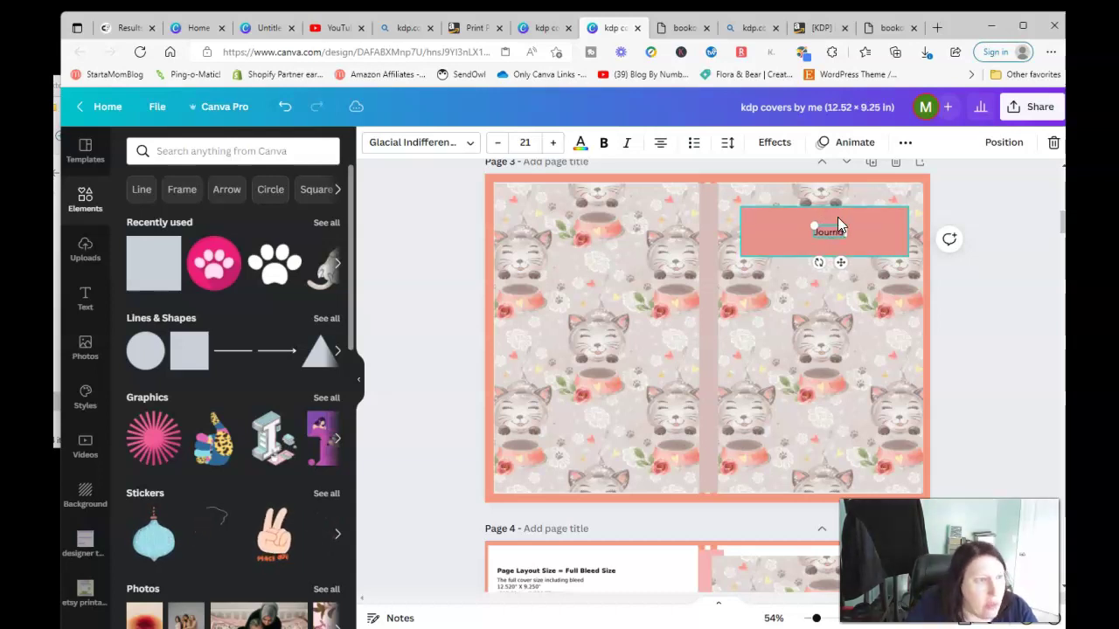
# Enlarge the "Journal" text on page 3 to size 29 and center it on the salmon pink title label
pyautogui.click(548, 146)
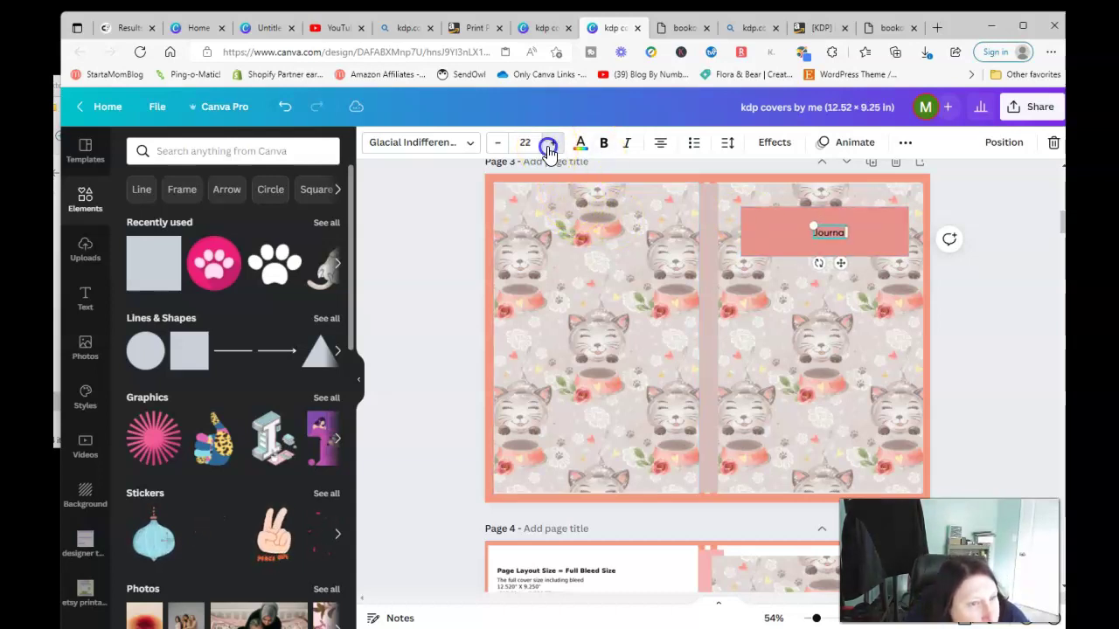
pyautogui.write('l')
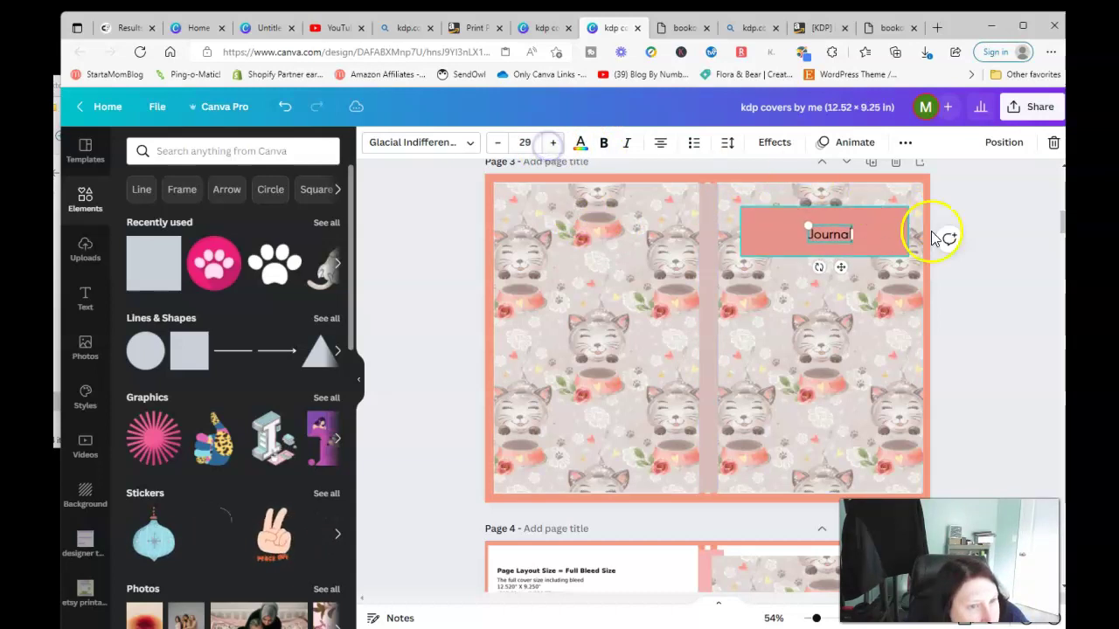
pyautogui.click(961, 262)
pyautogui.click(816, 241)
pyautogui.moveTo(823, 232); pyautogui.dragTo(819, 230)
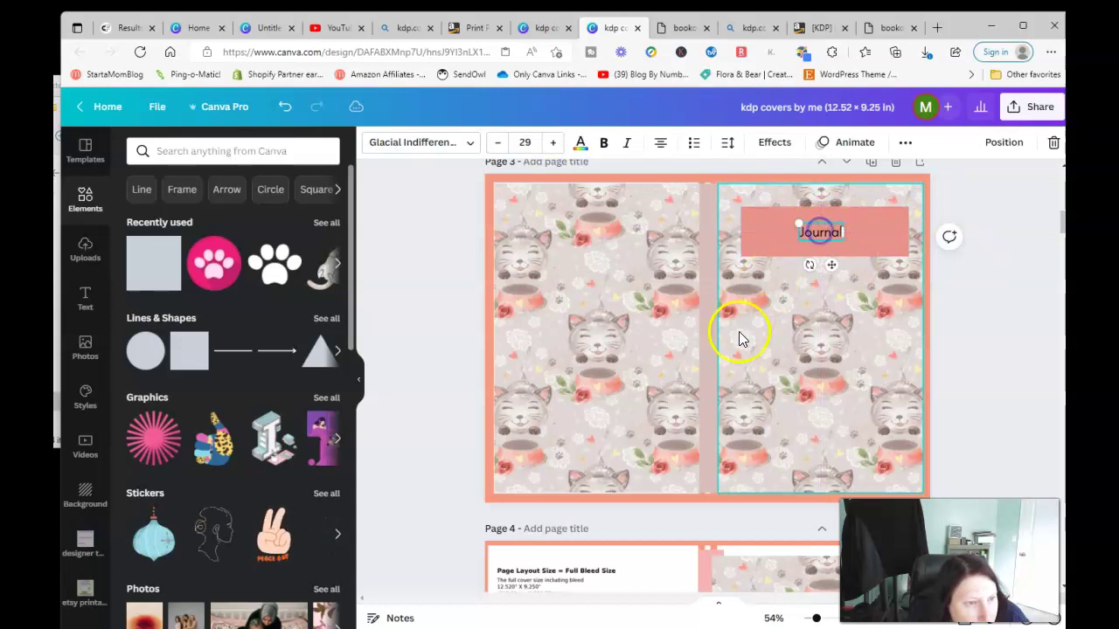
pyautogui.click(978, 406)
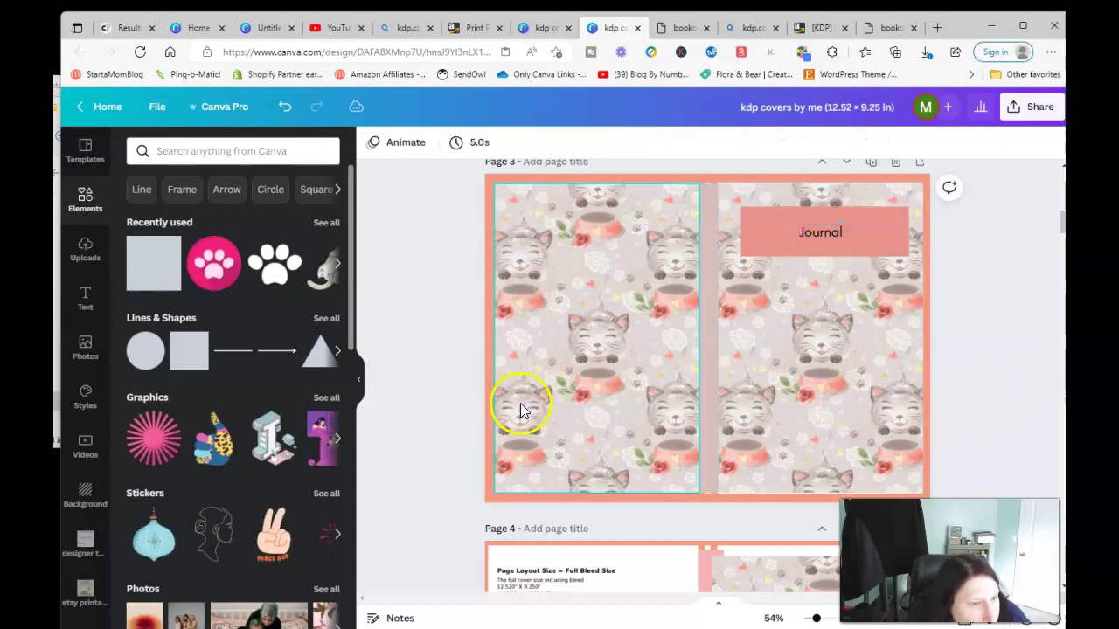
# Recolor page 3's spine strip with the salmon pink document color used on the title label
pyautogui.click(707, 394)
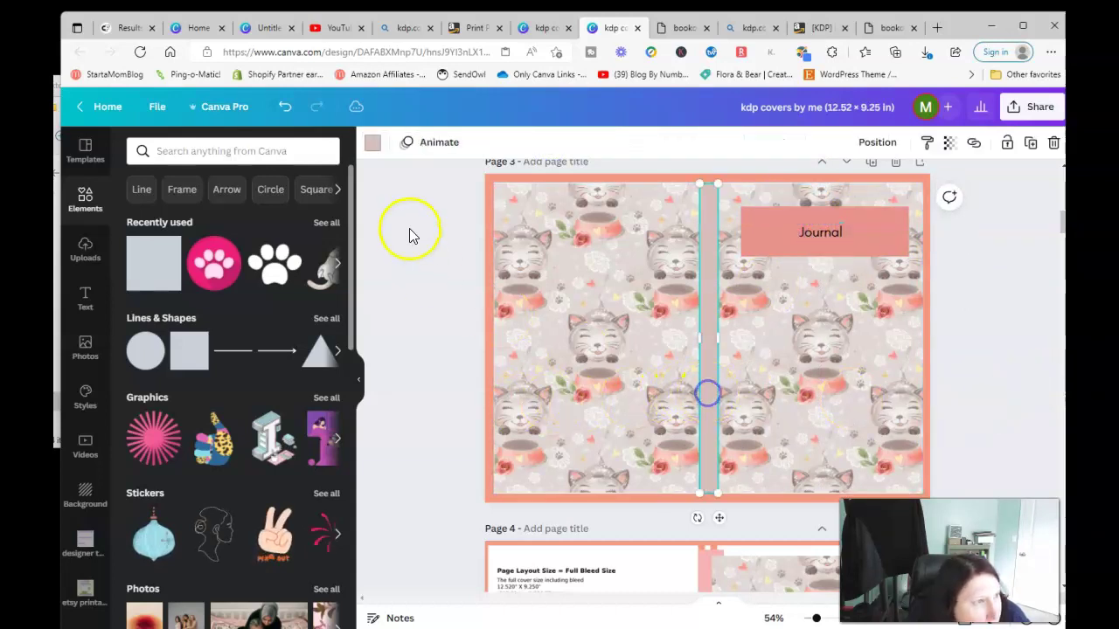
pyautogui.click(372, 142)
pyautogui.click(253, 257)
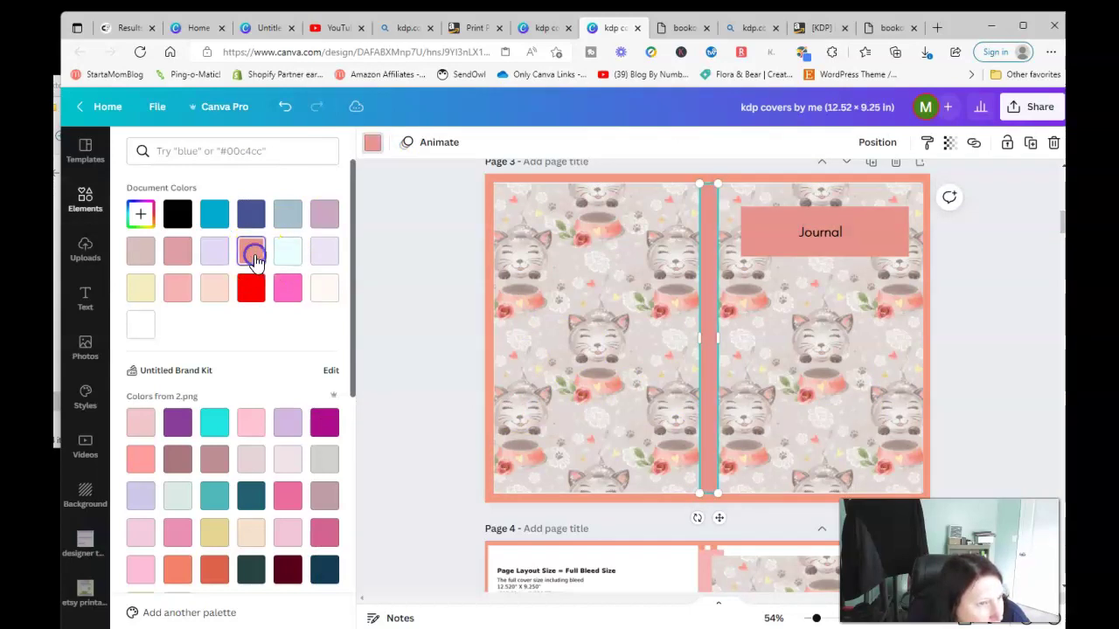
pyautogui.click(1006, 358)
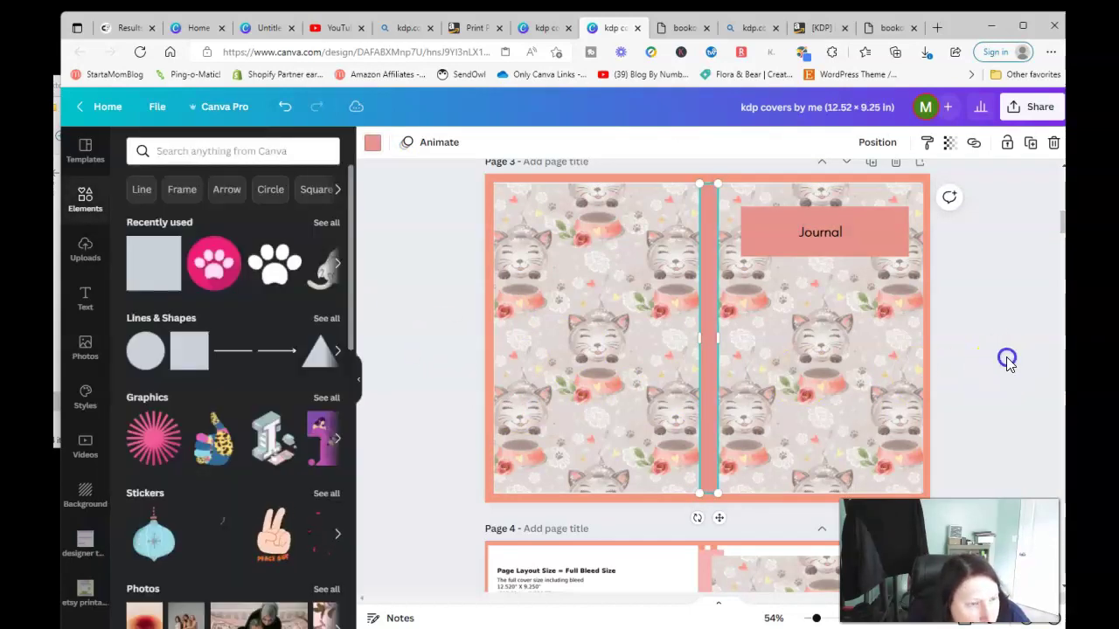
# Adjust the spine strip's position and height to line up with the cover patterns, and nudge the front cover pattern's upper edge
pyautogui.click(789, 380)
pyautogui.click(566, 391)
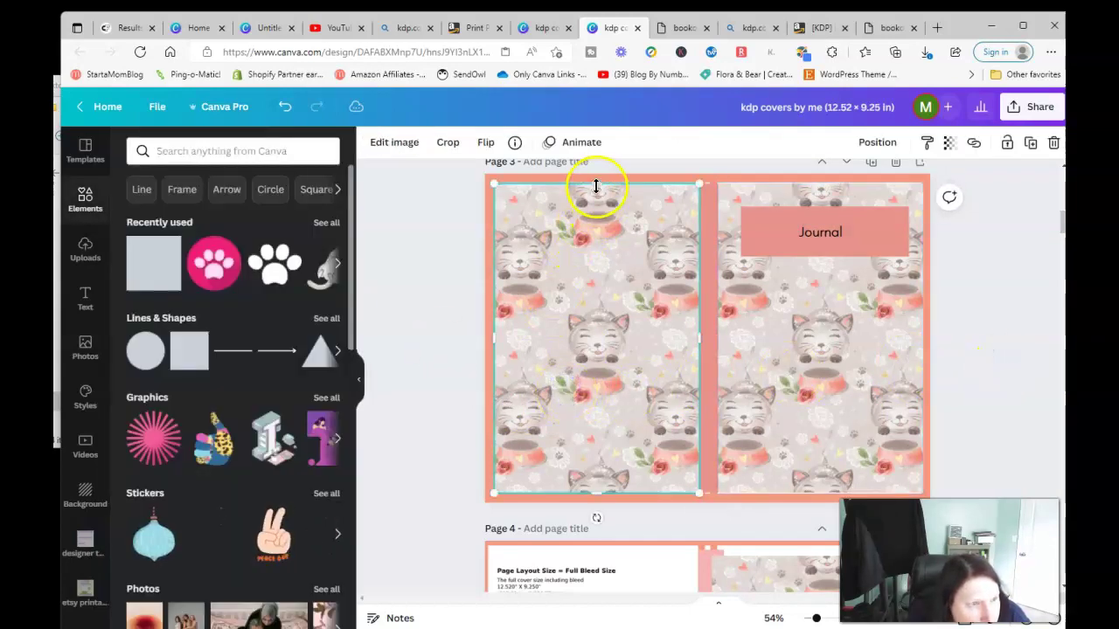
pyautogui.click(598, 182)
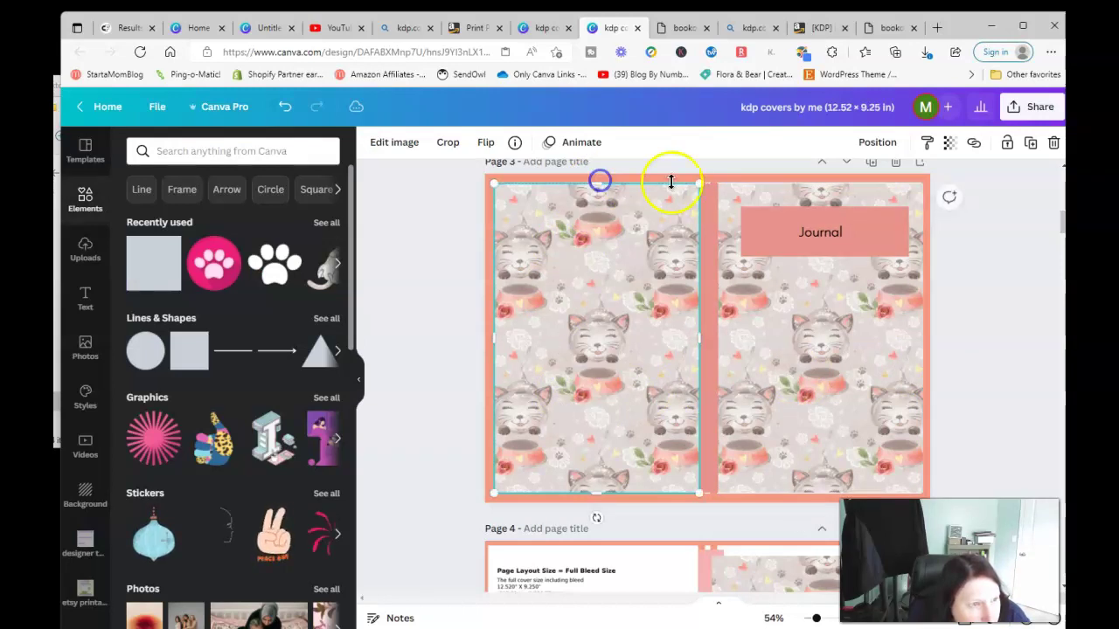
pyautogui.moveTo(713, 241); pyautogui.dragTo(709, 242)
pyautogui.moveTo(705, 492); pyautogui.dragTo(705, 495)
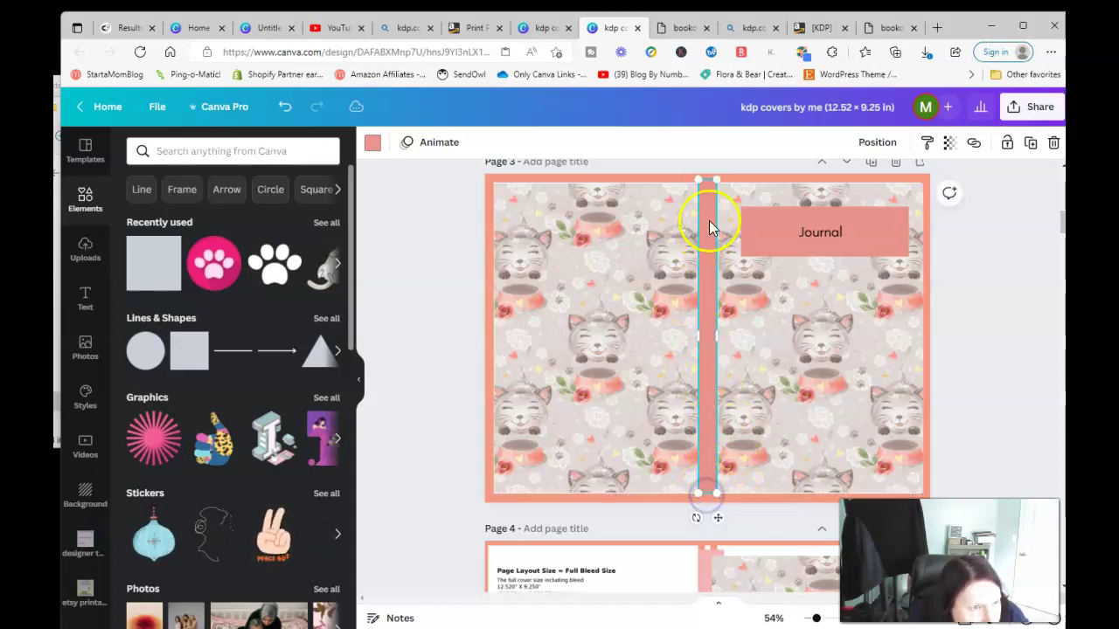
pyautogui.moveTo(711, 177); pyautogui.dragTo(709, 184)
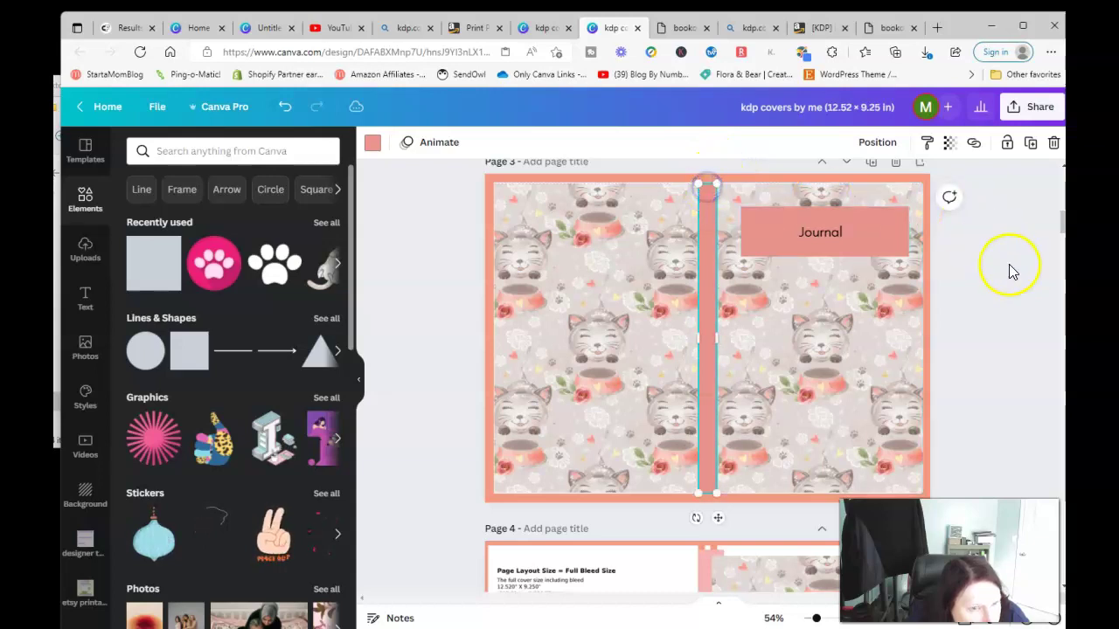
pyautogui.click(1008, 267)
pyautogui.click(859, 303)
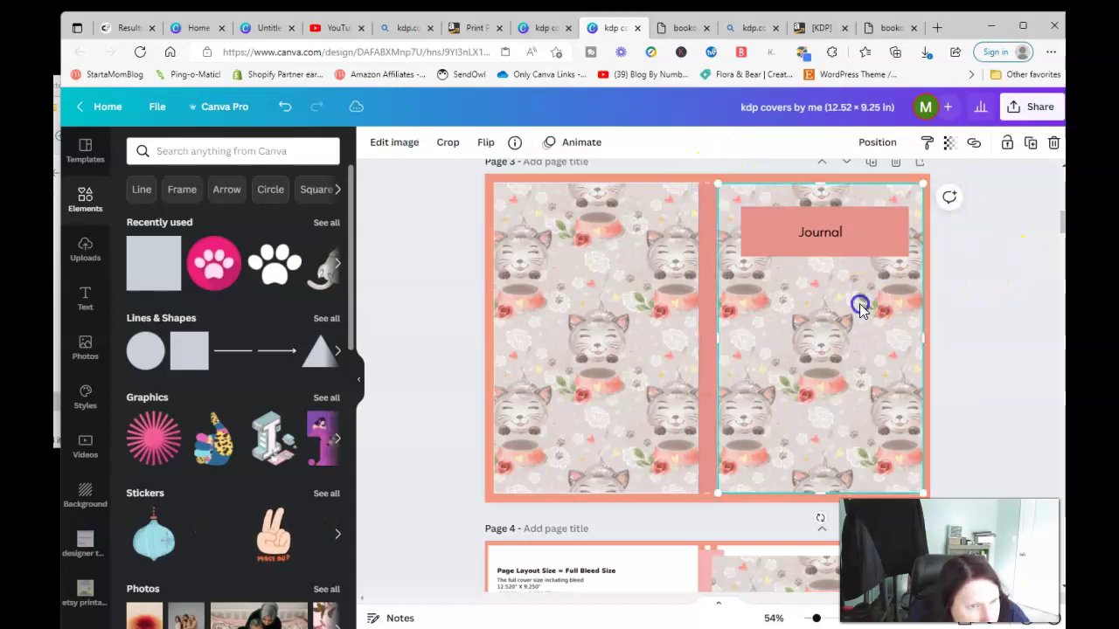
pyautogui.moveTo(820, 183); pyautogui.dragTo(820, 181)
pyautogui.click(972, 284)
# Switch to Kindle Direct Publishing and launch the print previewer for the Cat Lover's Journal
pyautogui.scroll(5, 973, 284)
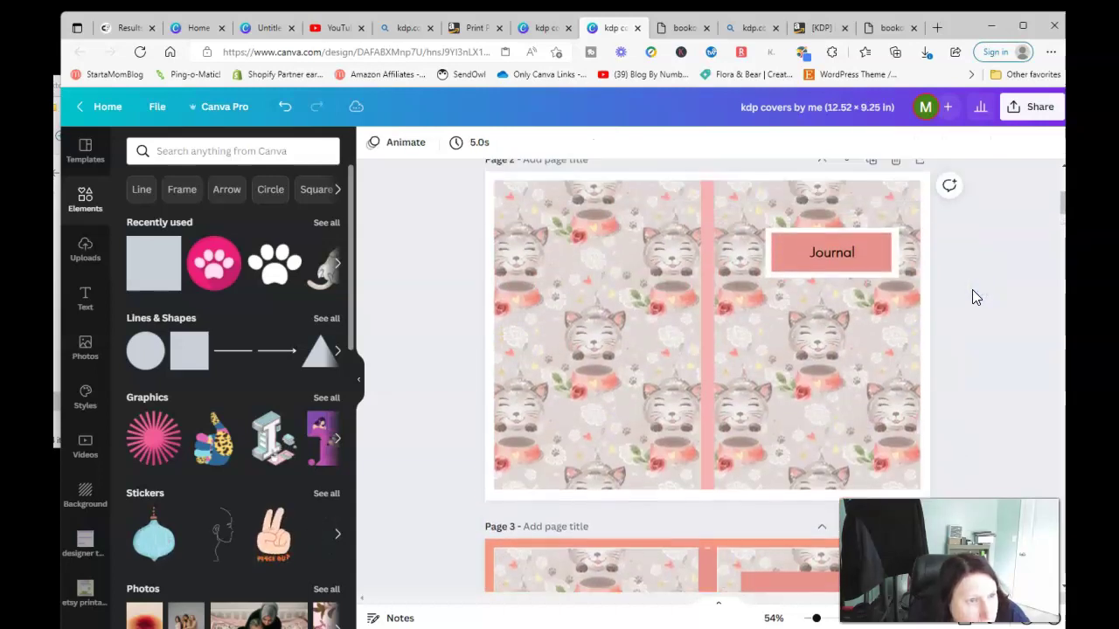
pyautogui.scroll(-1, 973, 319)
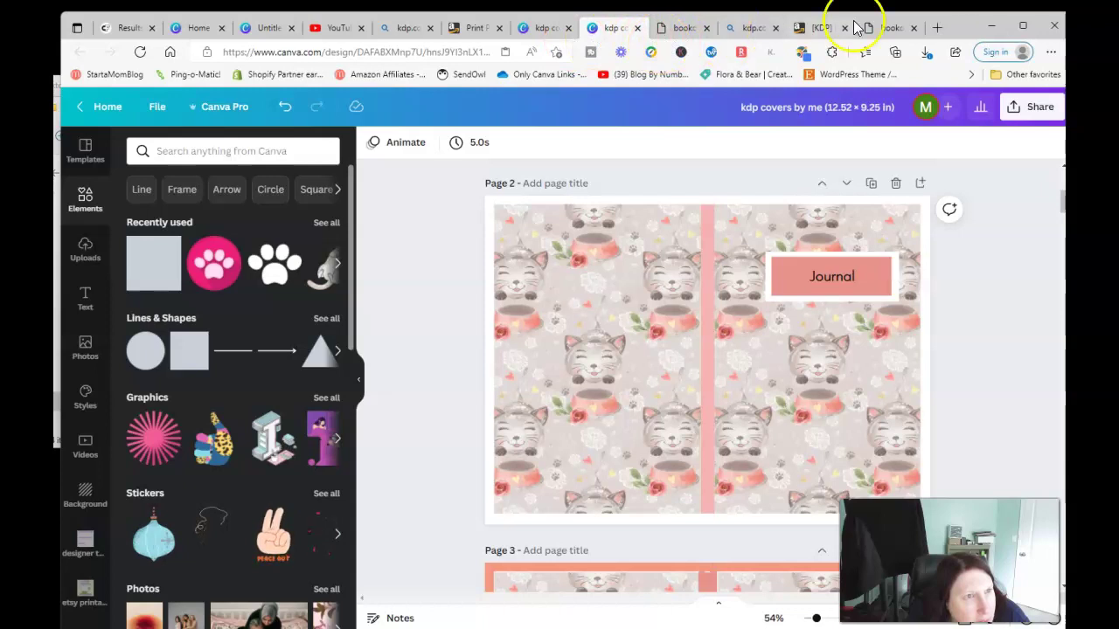
pyautogui.click(817, 28)
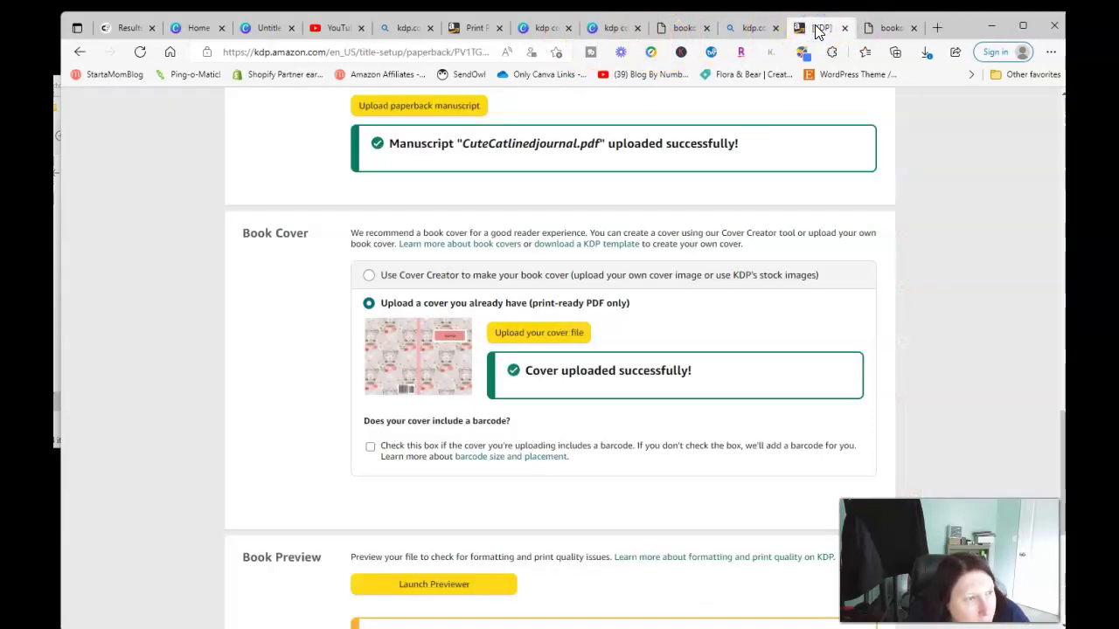
pyautogui.scroll(-2, 826, 341)
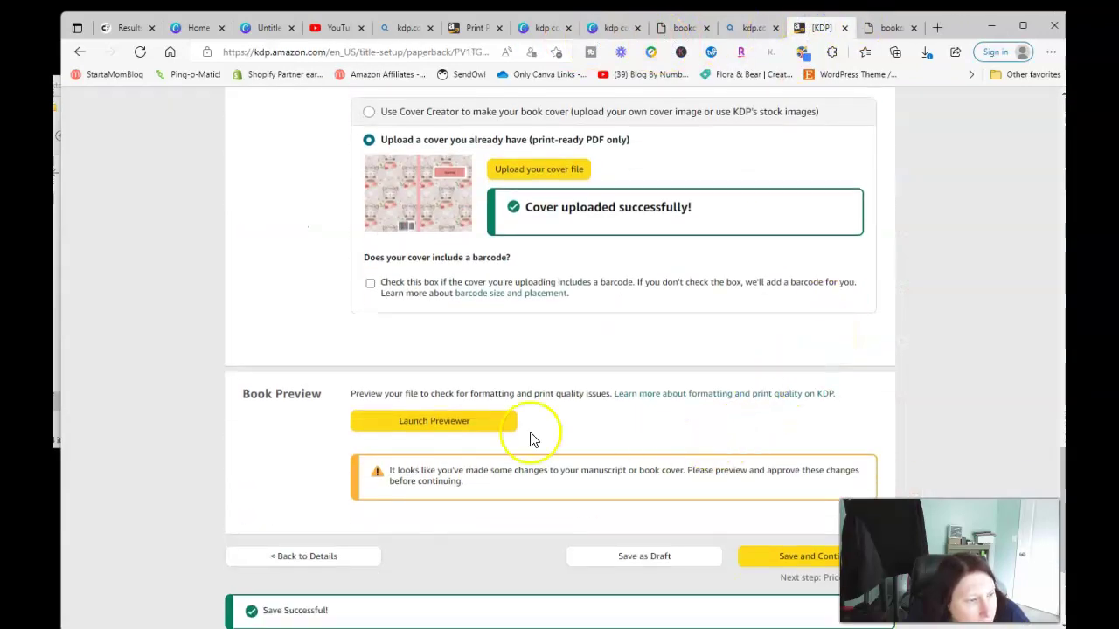
pyautogui.click(460, 425)
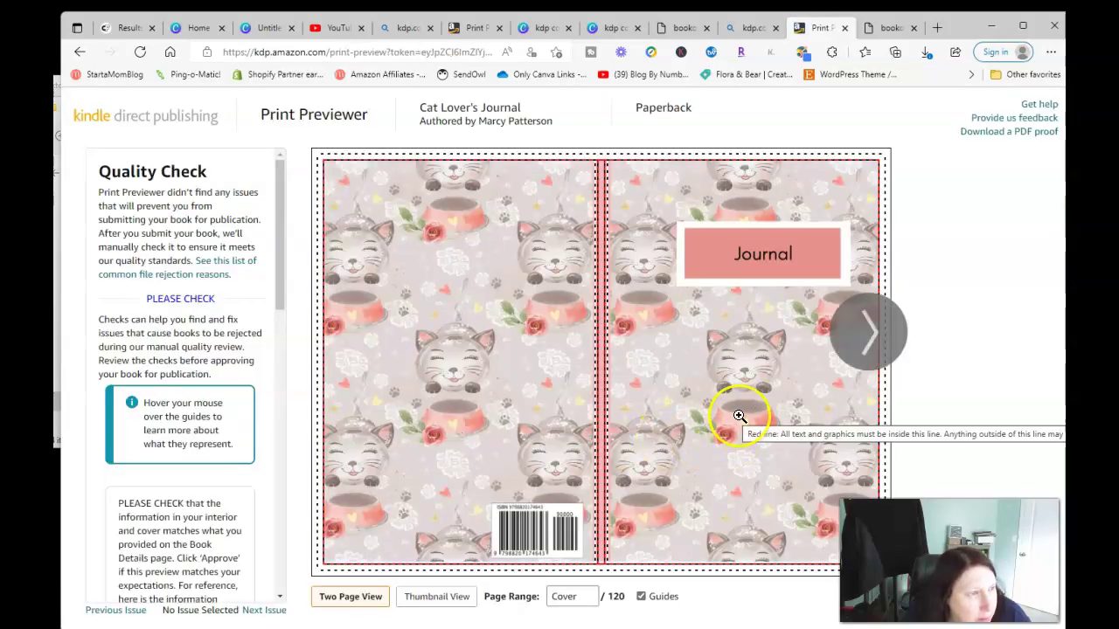
# Page through the Cat Lover's Journal preview from the cover to pages 18-19 and approve the proof
pyautogui.click(882, 346)
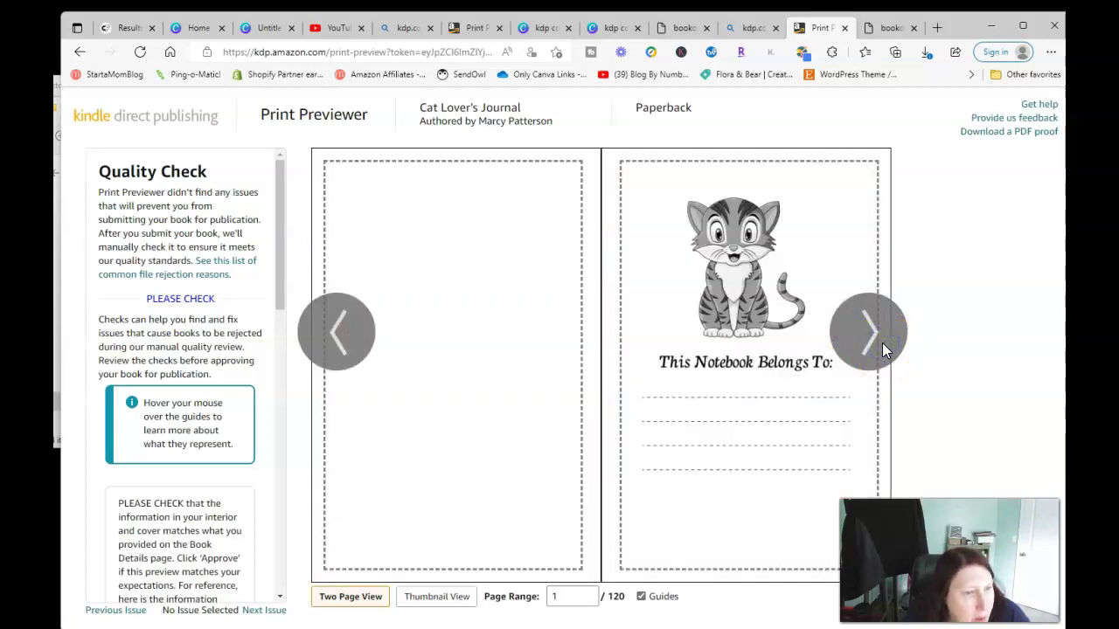
pyautogui.click(882, 342)
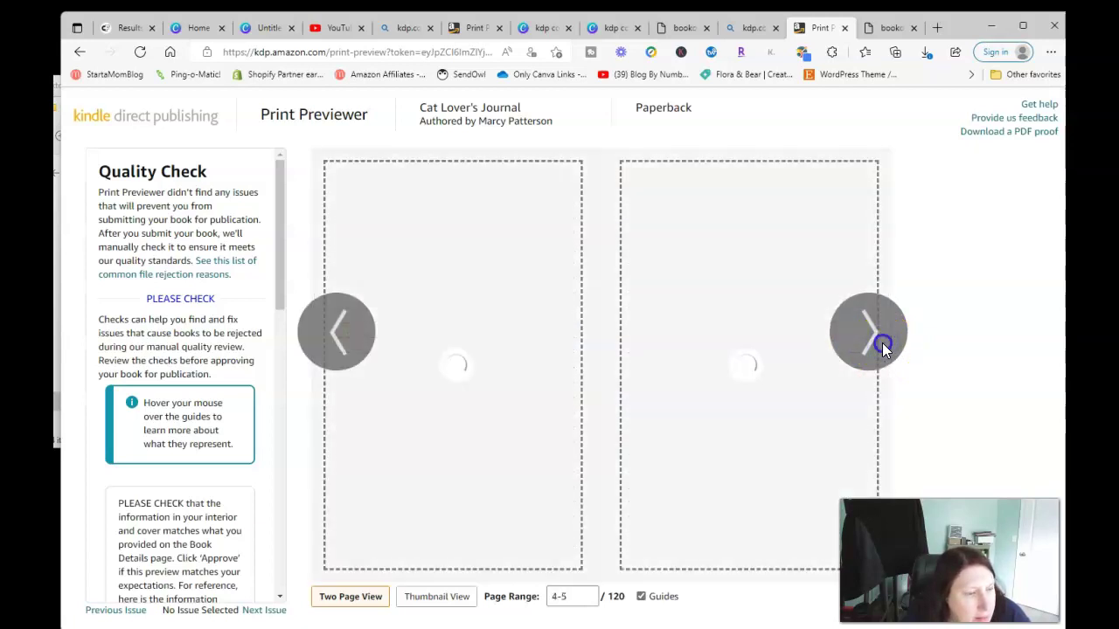
pyautogui.click(882, 343)
pyautogui.click(882, 343)
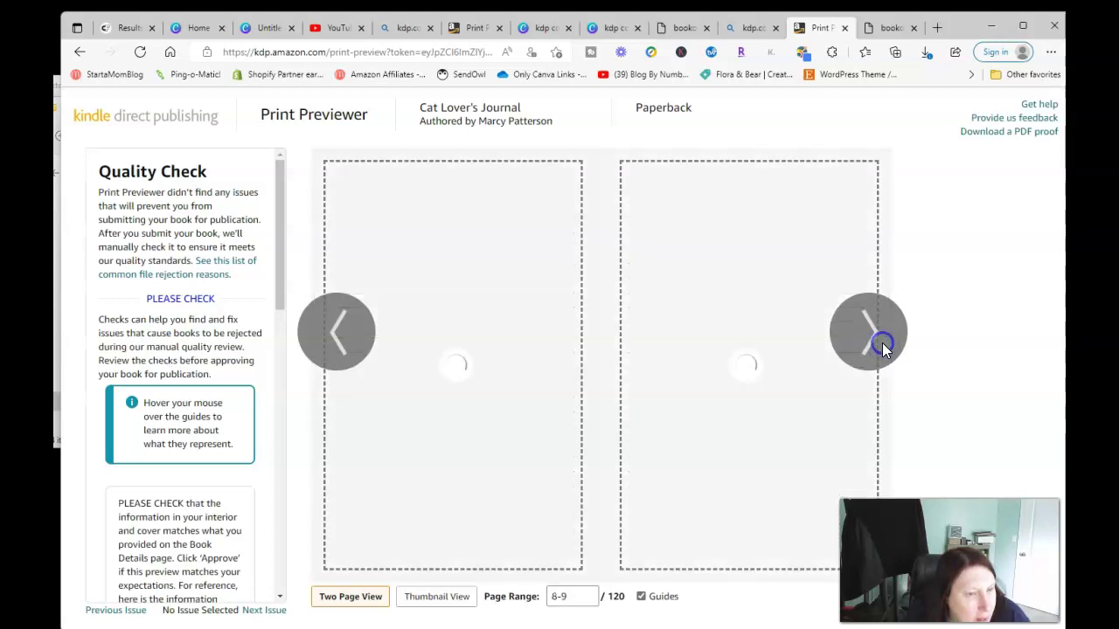
pyautogui.click(881, 342)
pyautogui.click(881, 343)
pyautogui.click(882, 342)
pyautogui.click(882, 343)
pyautogui.click(882, 343)
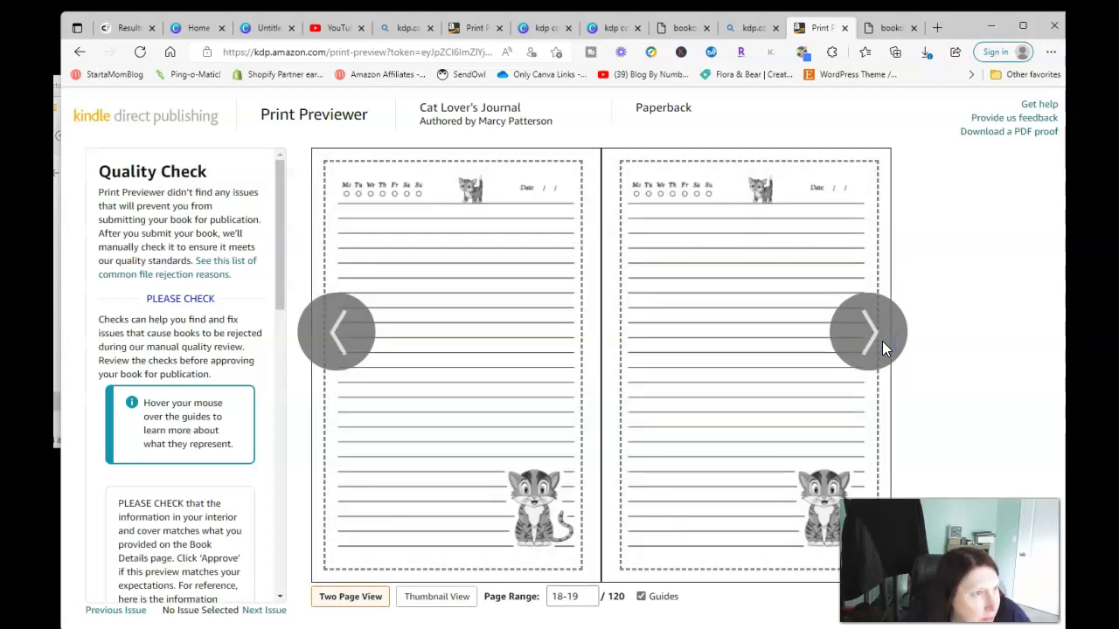
pyautogui.click(1027, 609)
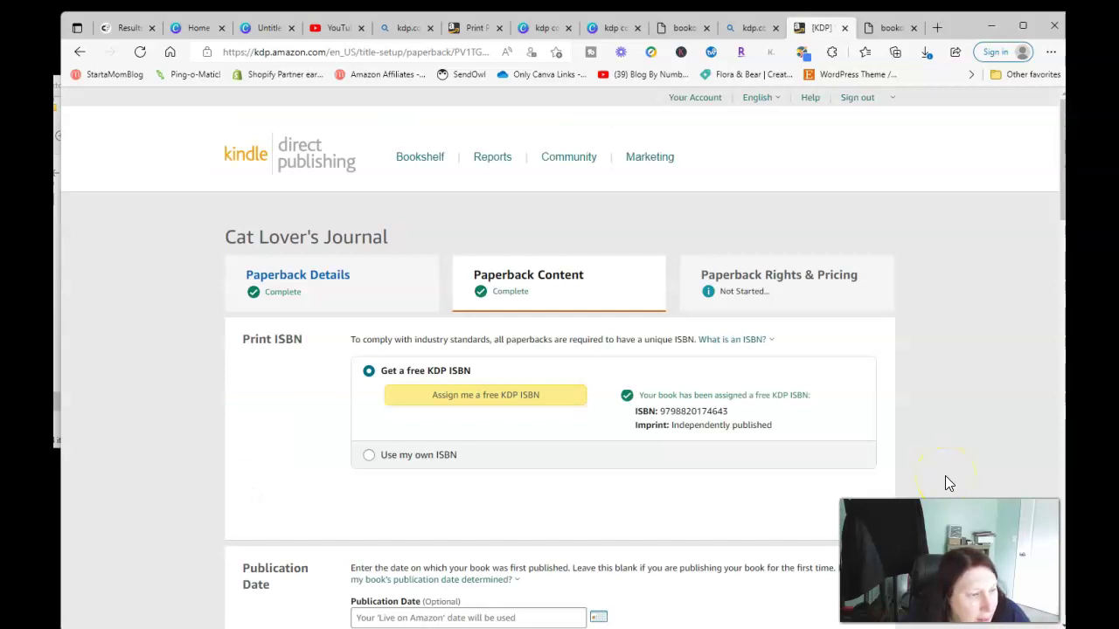
# Set the paperback's bleed setting to Bleed (PDF only) in the Cat Lover's Journal print options
pyautogui.scroll(-5, 945, 476)
pyautogui.scroll(-5, 944, 476)
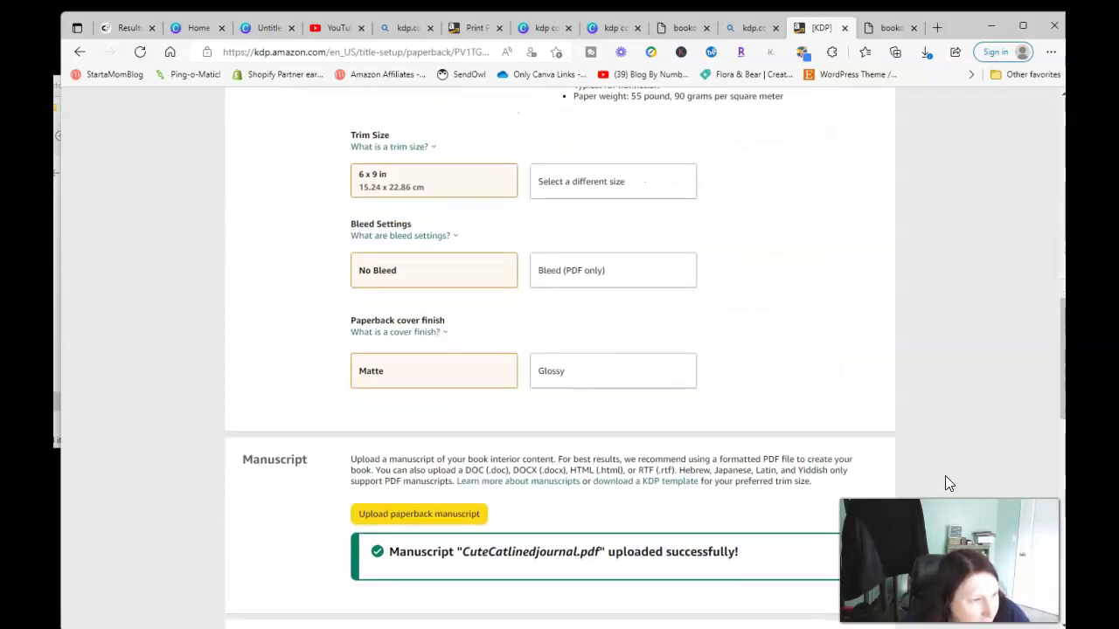
pyautogui.click(931, 479)
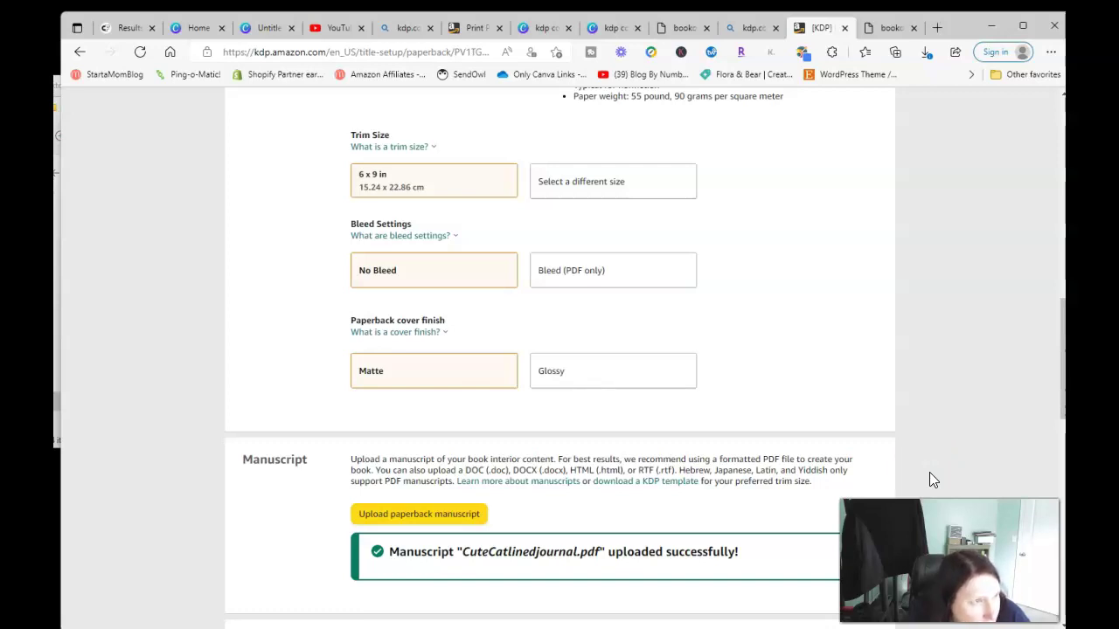
pyautogui.click(665, 281)
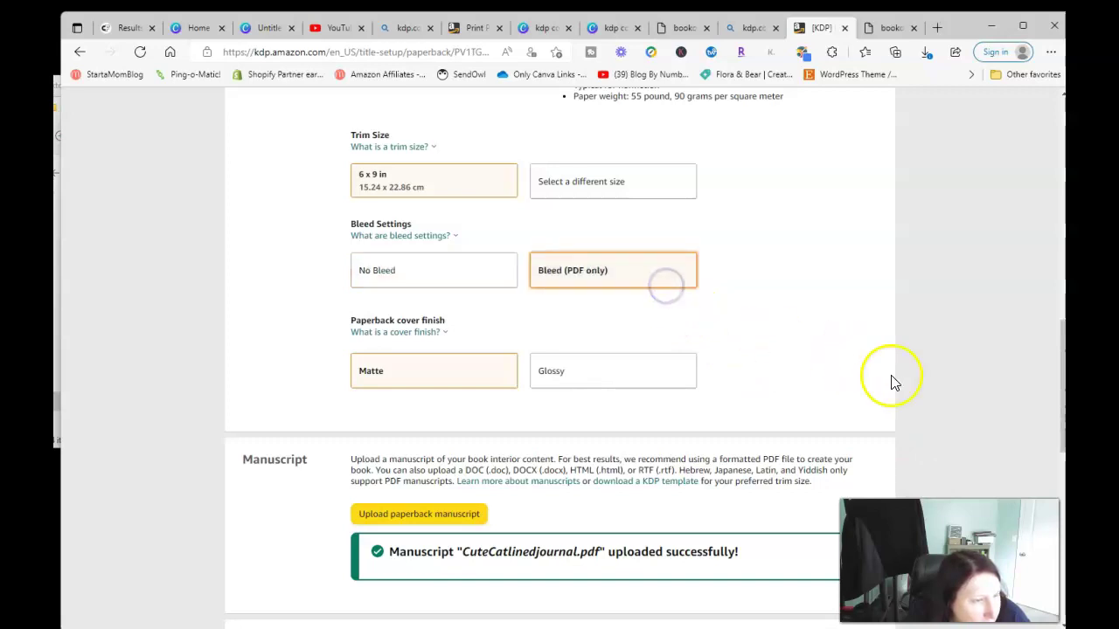
# Try to save the paperback content and continue to Rights & Pricing, and go back to the content page
pyautogui.scroll(-5, 980, 414)
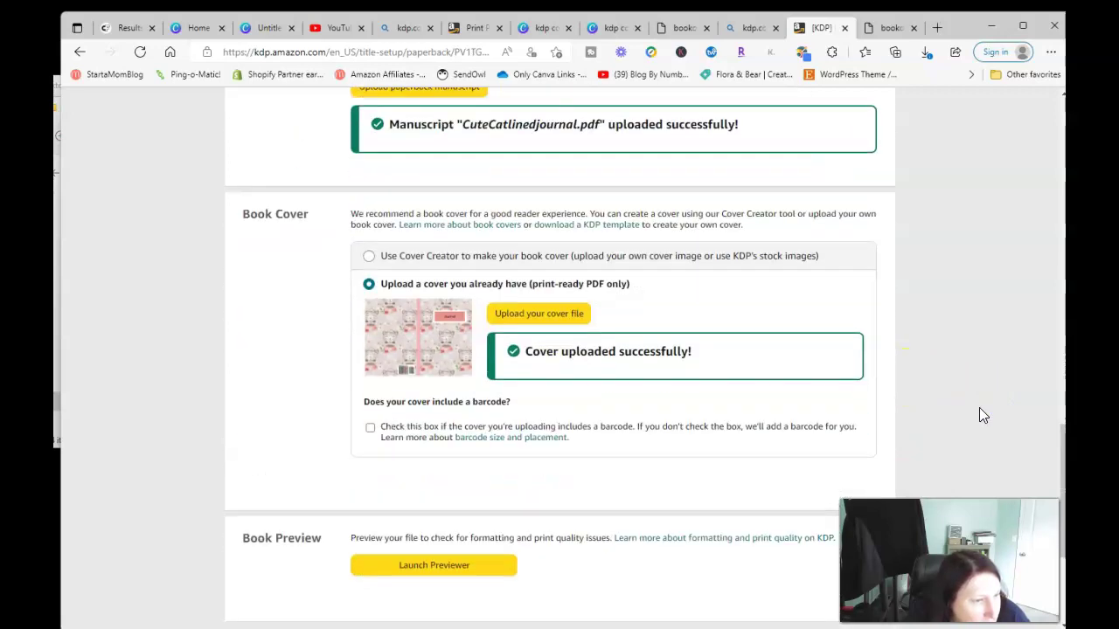
pyautogui.scroll(-1, 980, 414)
pyautogui.scroll(-3, 979, 414)
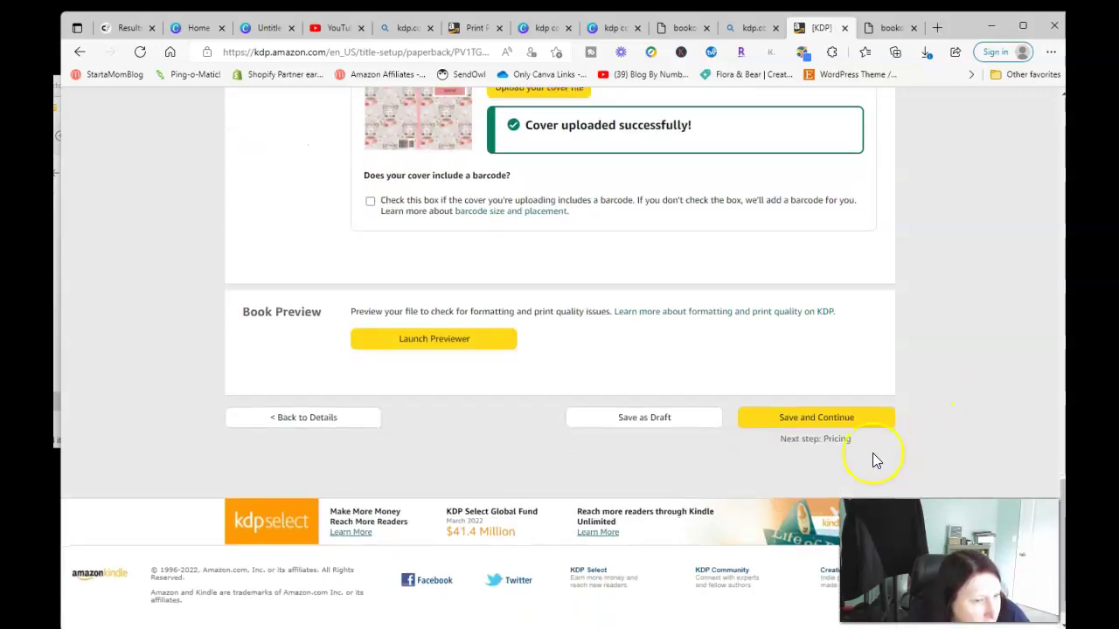
pyautogui.click(807, 419)
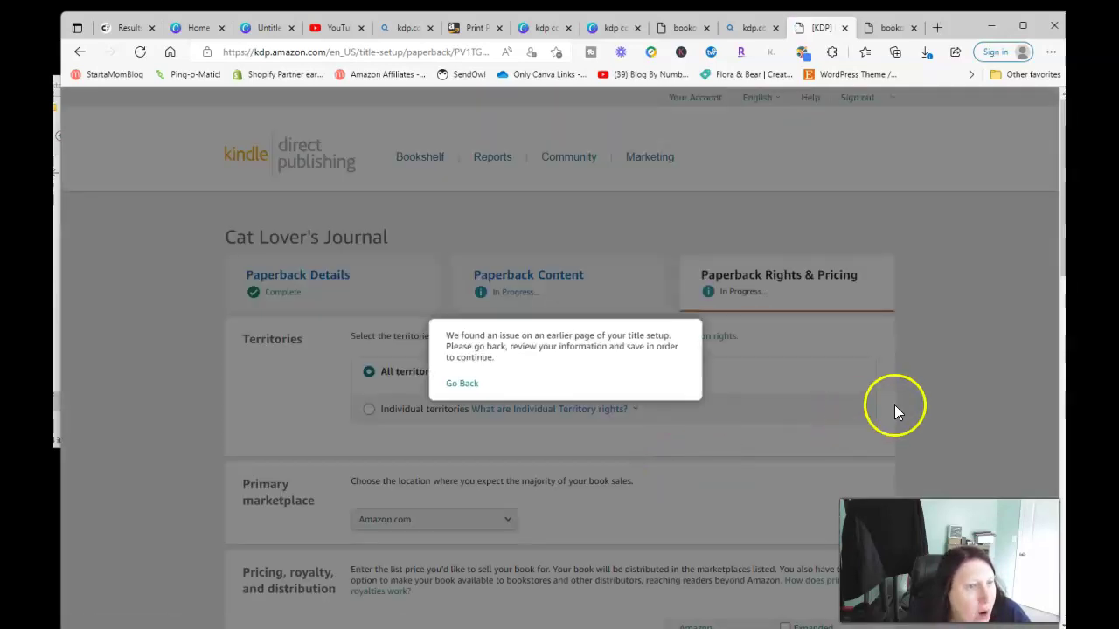
pyautogui.scroll(-3, 909, 405)
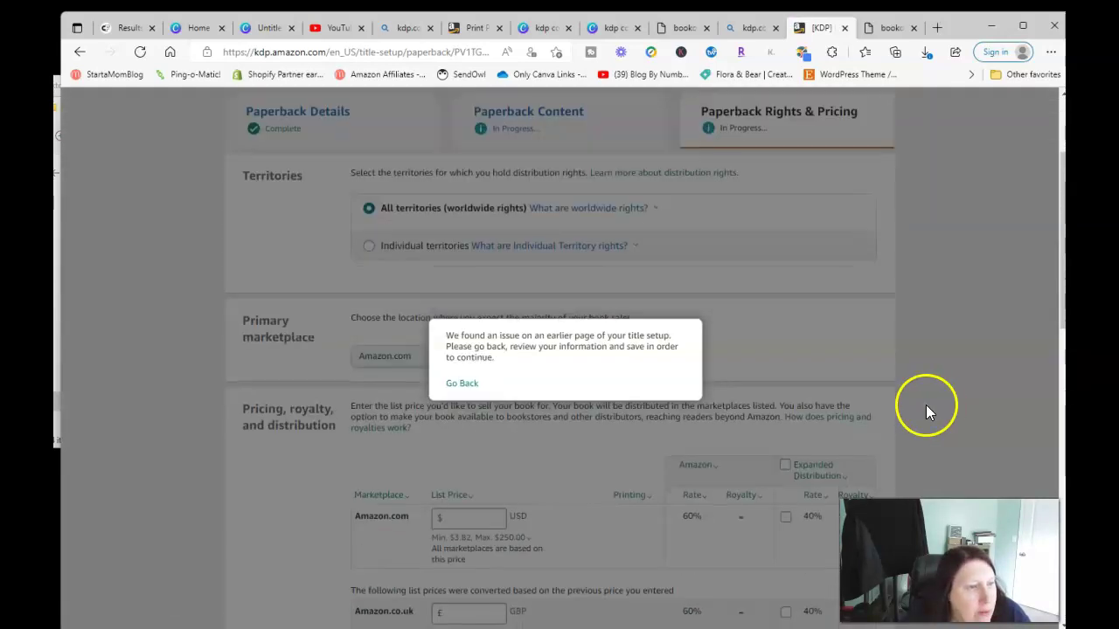
pyautogui.click(460, 384)
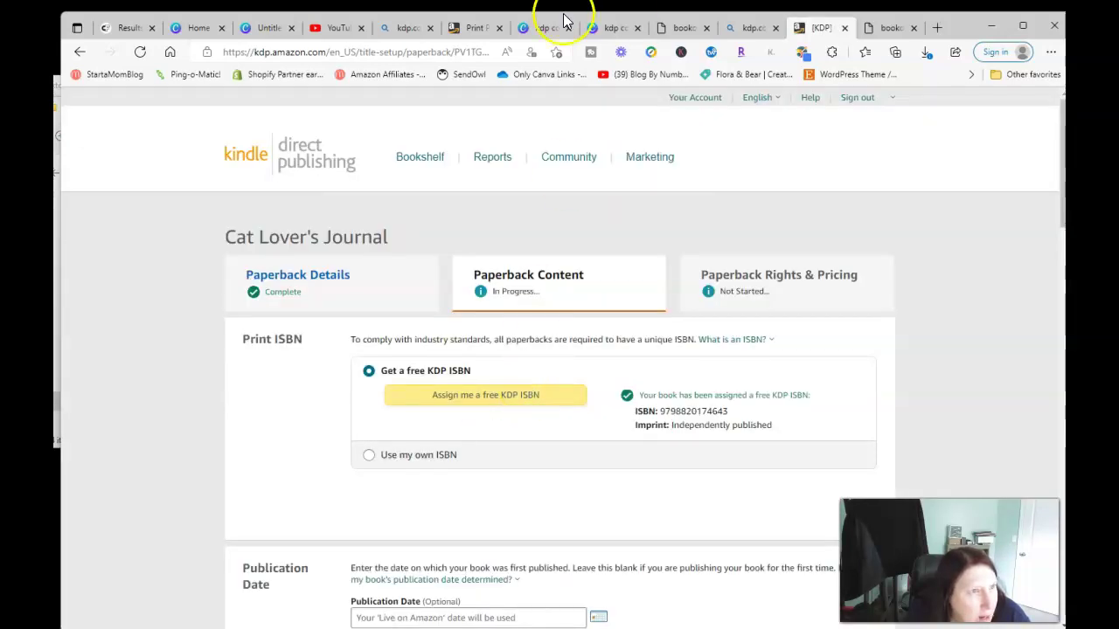
# Switch to the print preview of My Cat Journal and page through its interior from the cover past pages 40-41
pyautogui.click(479, 28)
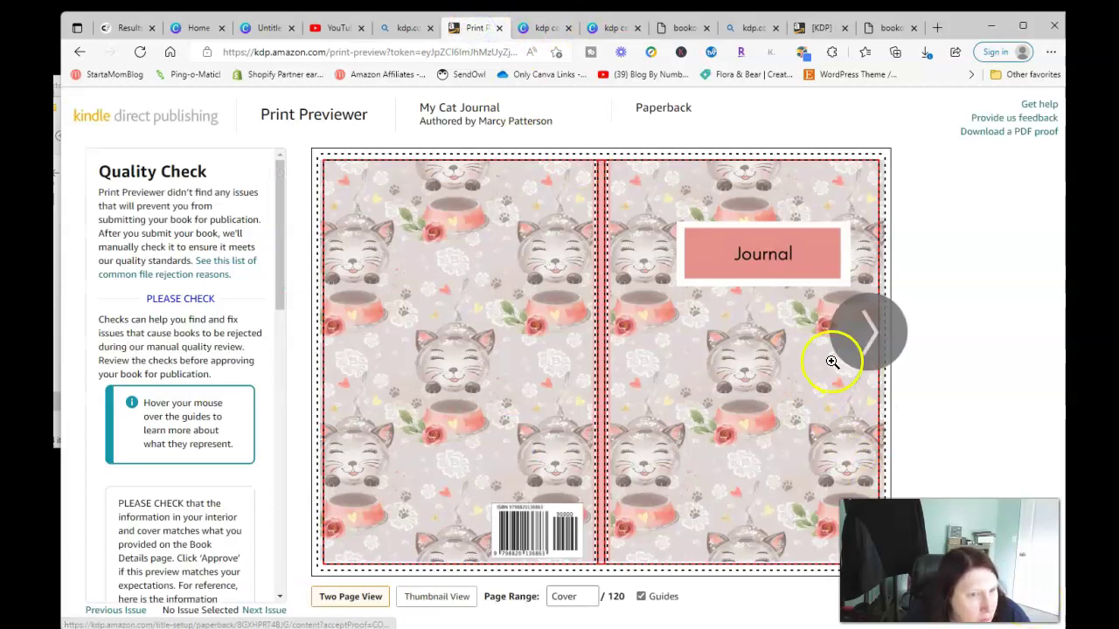
pyautogui.click(869, 339)
pyautogui.click(868, 339)
pyautogui.click(869, 339)
pyautogui.click(869, 339)
pyautogui.click(869, 339)
pyautogui.click(868, 339)
pyautogui.click(868, 339)
pyautogui.doubleClick(869, 339)
pyautogui.doubleClick(869, 339)
pyautogui.doubleClick(868, 339)
pyautogui.click(868, 339)
pyautogui.doubleClick(869, 339)
pyautogui.click(868, 339)
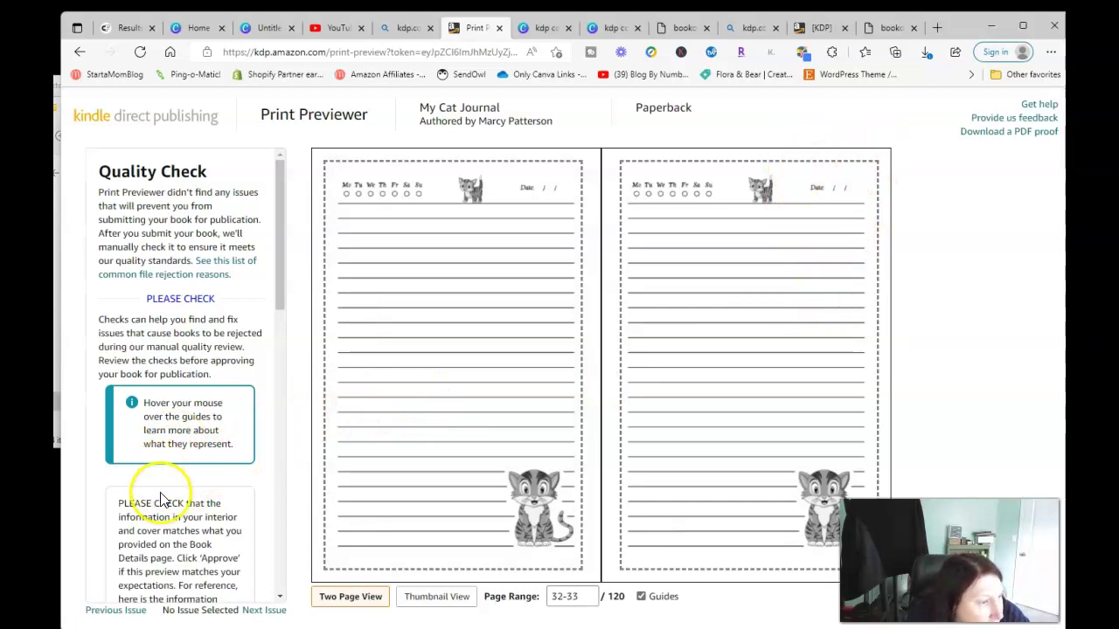
pyautogui.click(847, 352)
pyautogui.tripleClick(848, 352)
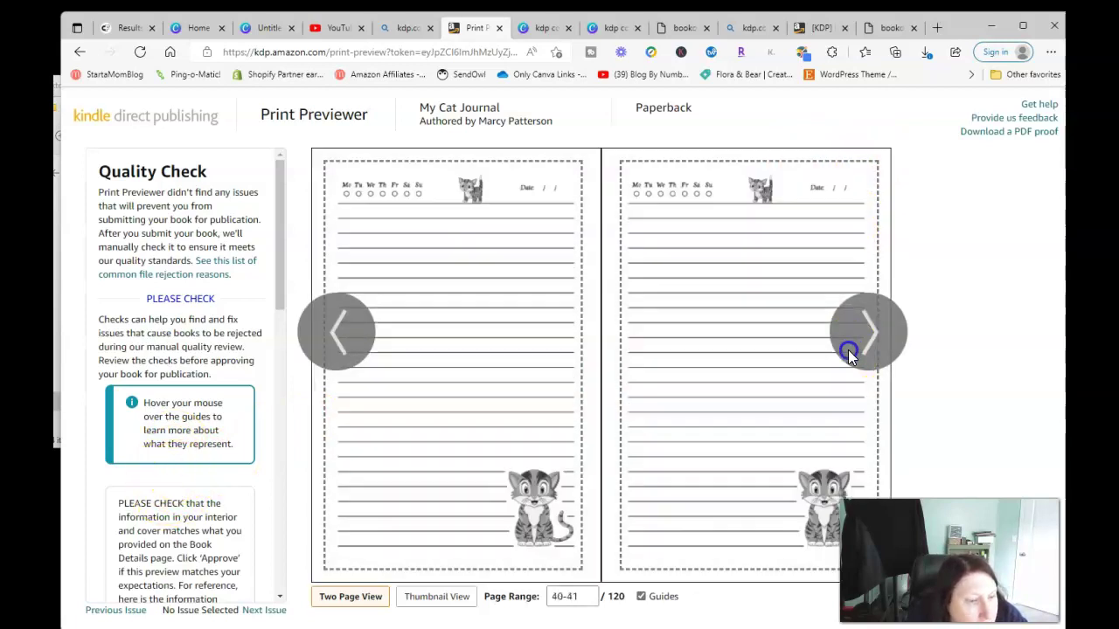
pyautogui.doubleClick(848, 352)
pyautogui.tripleClick(848, 352)
pyautogui.doubleClick(847, 352)
# Approve the My Cat Journal print proof and select Bleed (PDF only) in the print options
pyautogui.click(1033, 602)
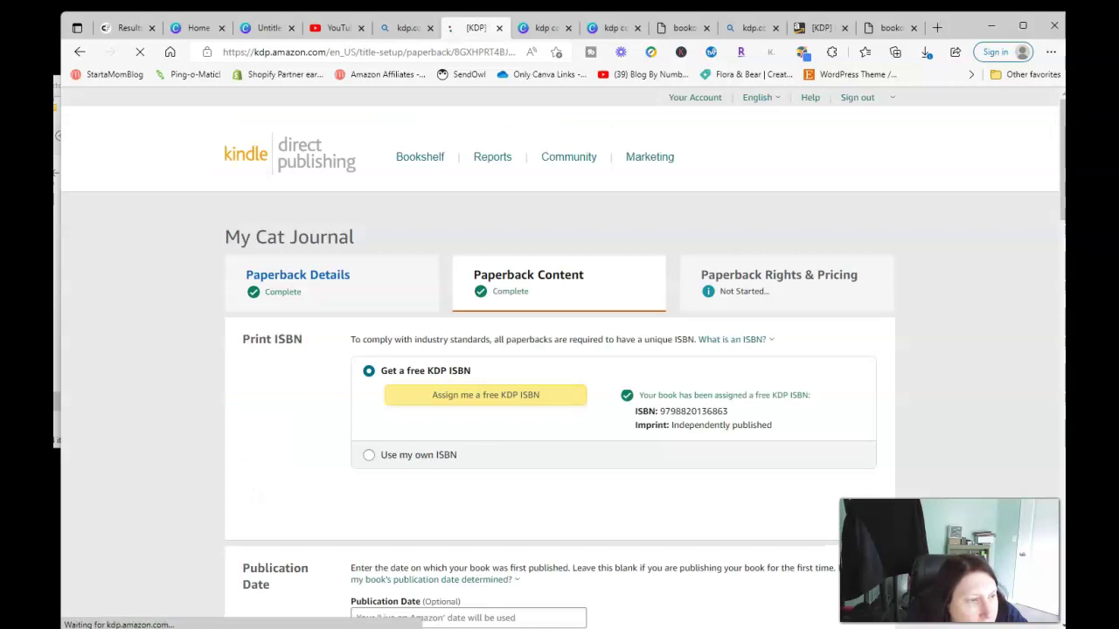
pyautogui.scroll(-10, 941, 396)
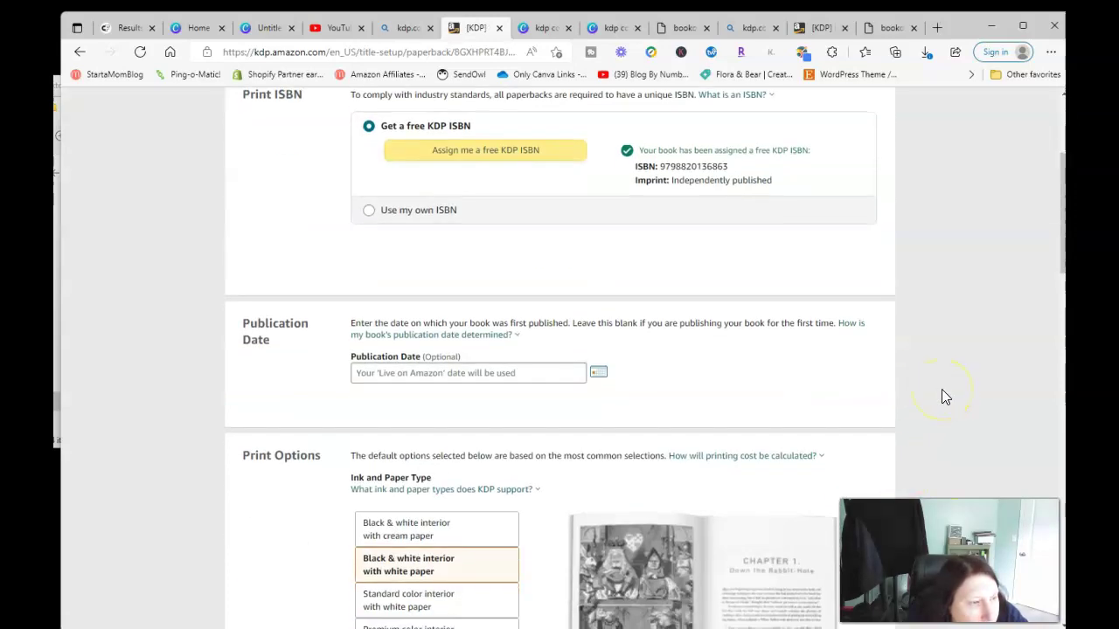
pyautogui.scroll(-2, 942, 396)
pyautogui.click(636, 359)
pyautogui.scroll(-10, 1023, 410)
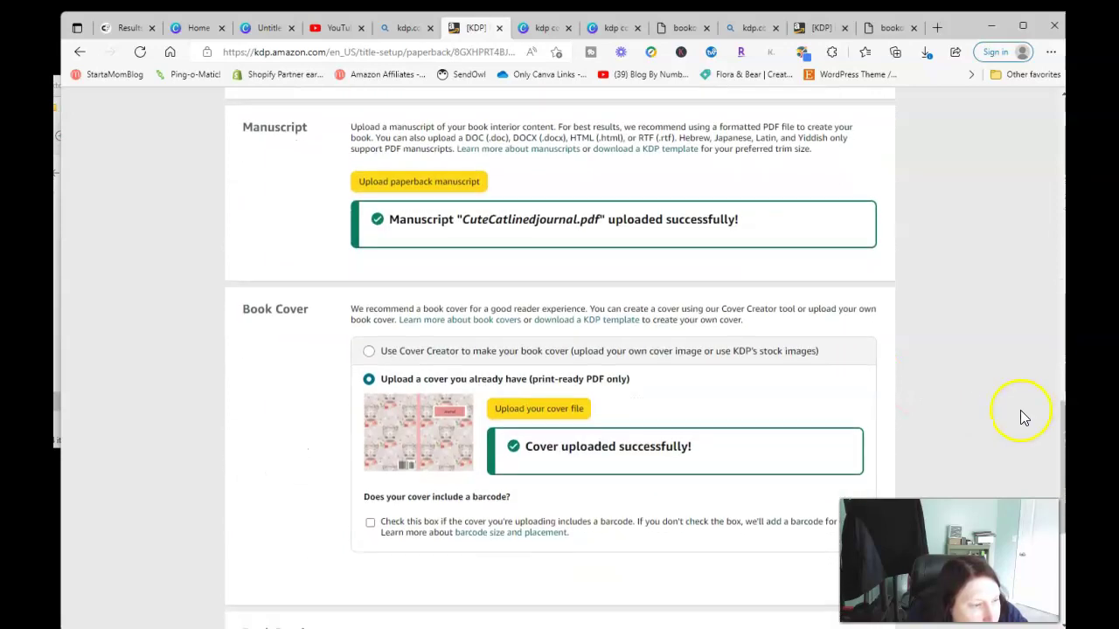
# Try to save My Cat Journal's content and continue to Rights & Pricing, and return to the content page to review it
pyautogui.click(819, 392)
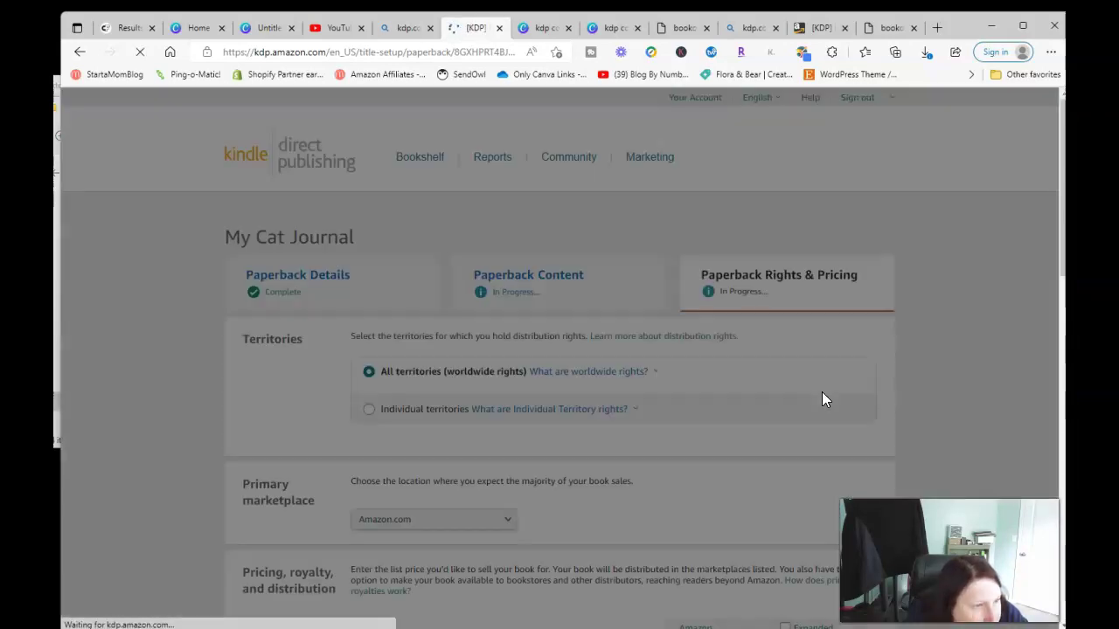
pyautogui.click(462, 386)
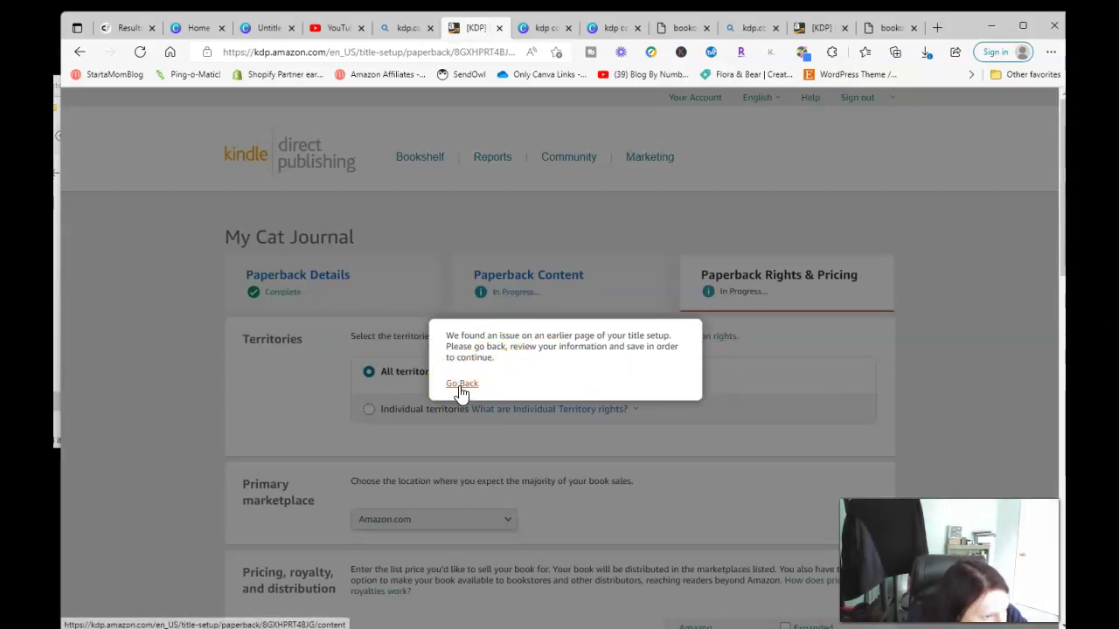
pyautogui.click(460, 385)
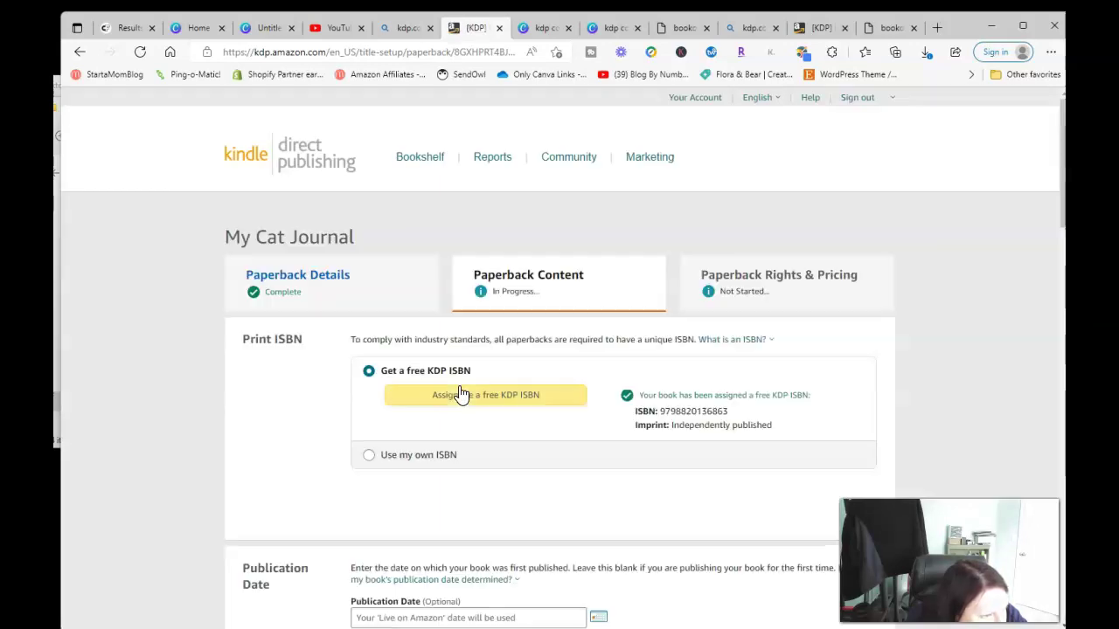
pyautogui.click(654, 402)
pyautogui.scroll(-3, 676, 419)
pyautogui.scroll(-2, 676, 419)
pyautogui.scroll(5, 676, 419)
# Open the paperback details and review the entries from the book title through the description and publishing rights
pyautogui.click(331, 278)
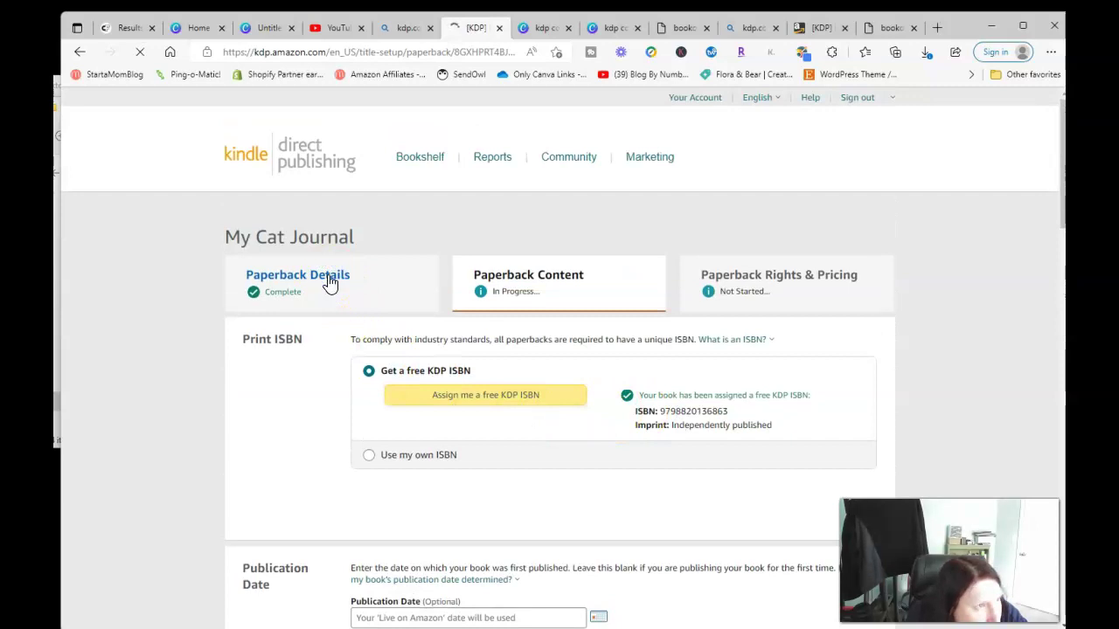
pyautogui.scroll(-3, 662, 375)
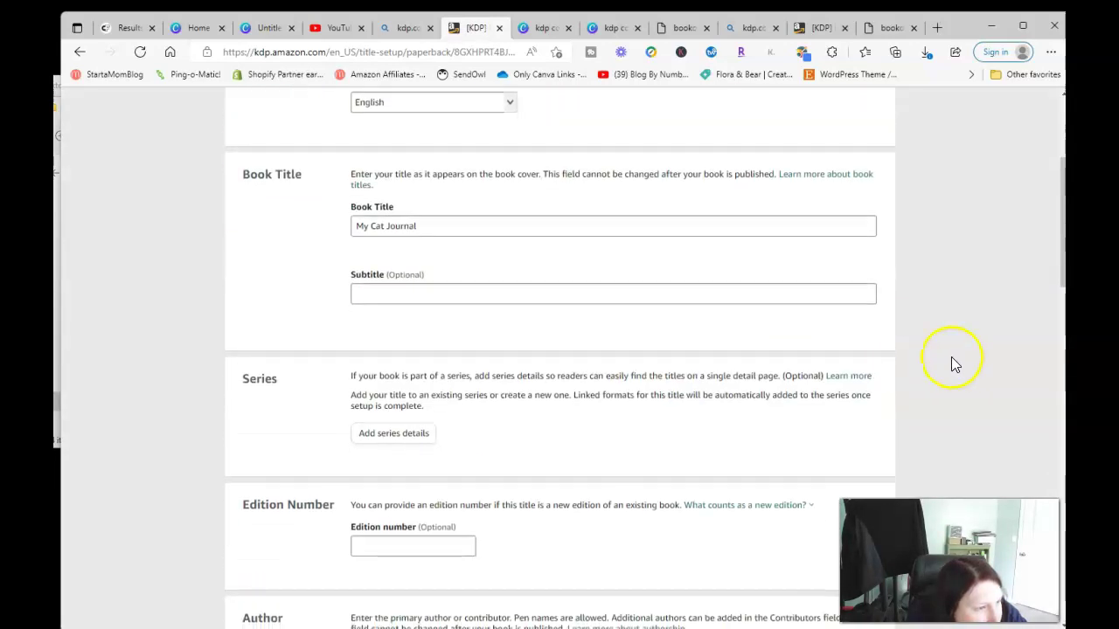
pyautogui.scroll(-2, 748, 365)
pyautogui.scroll(-10, 748, 364)
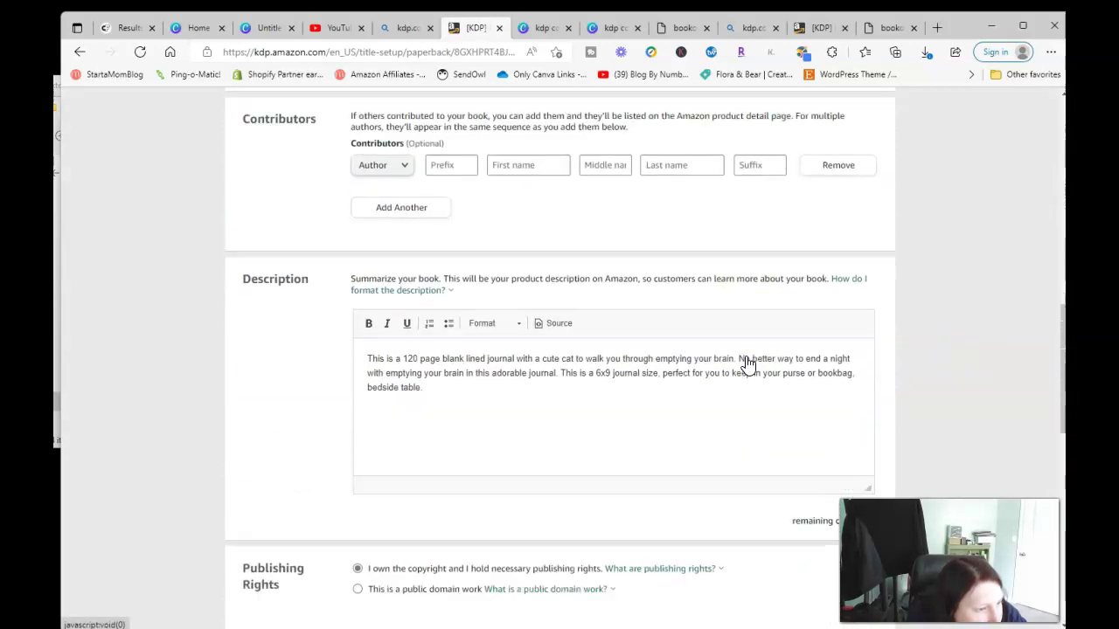
pyautogui.scroll(-2, 748, 365)
pyautogui.scroll(12, 745, 365)
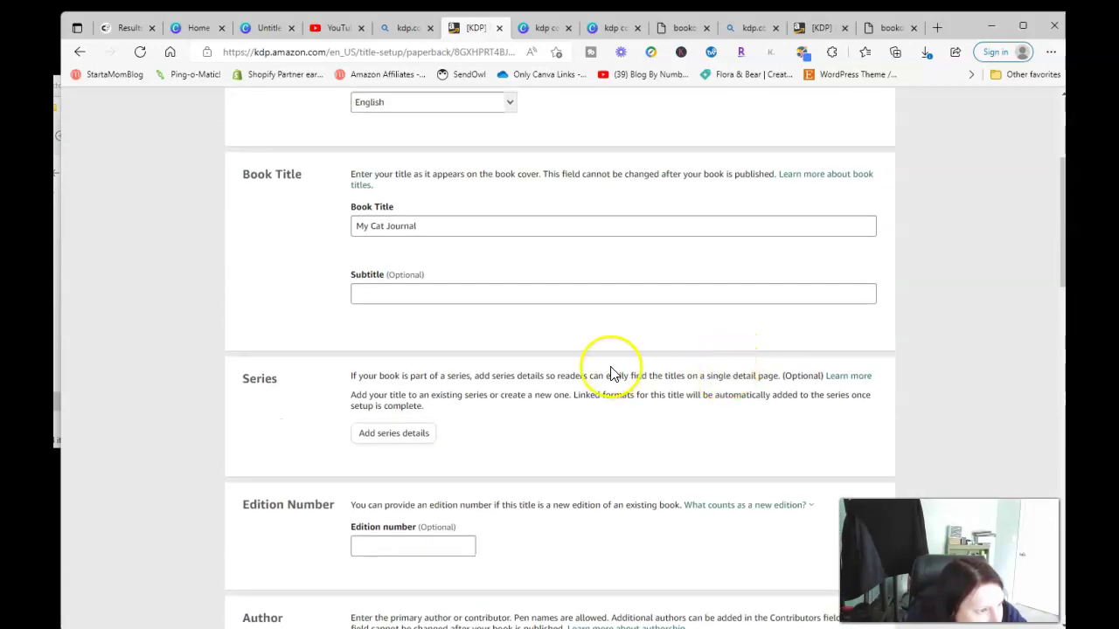
# Shorten the book title to "My Journal" and check the rest of the paperback details
pyautogui.click(387, 228)
pyautogui.press('Delete')
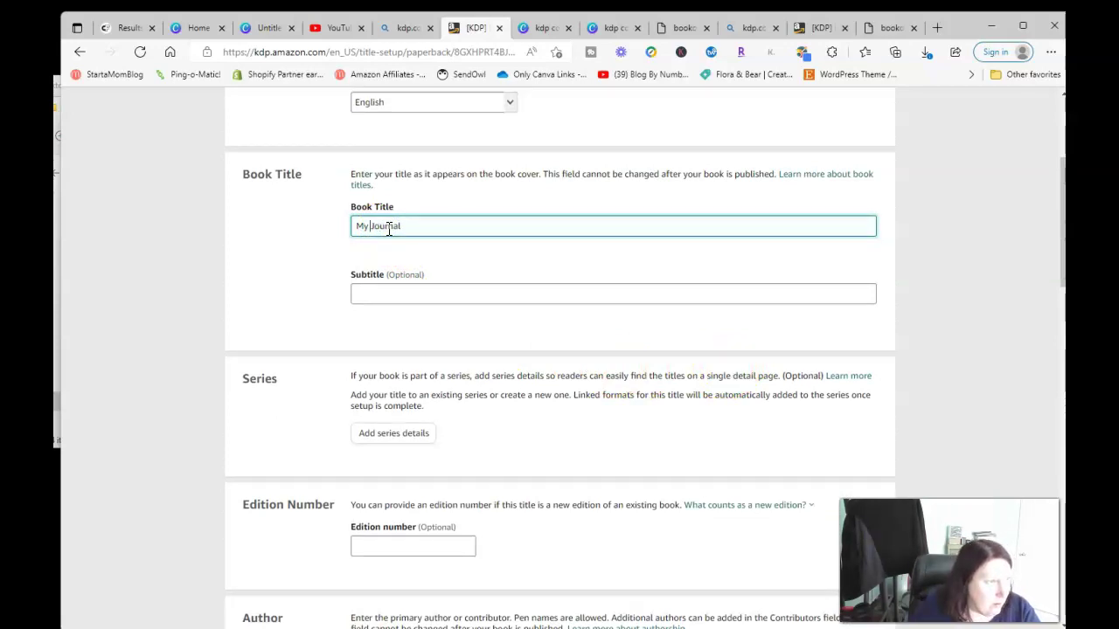
pyautogui.click(901, 258)
pyautogui.scroll(-10, 900, 259)
pyautogui.scroll(-2, 900, 259)
pyautogui.click(891, 303)
pyautogui.scroll(10, 892, 302)
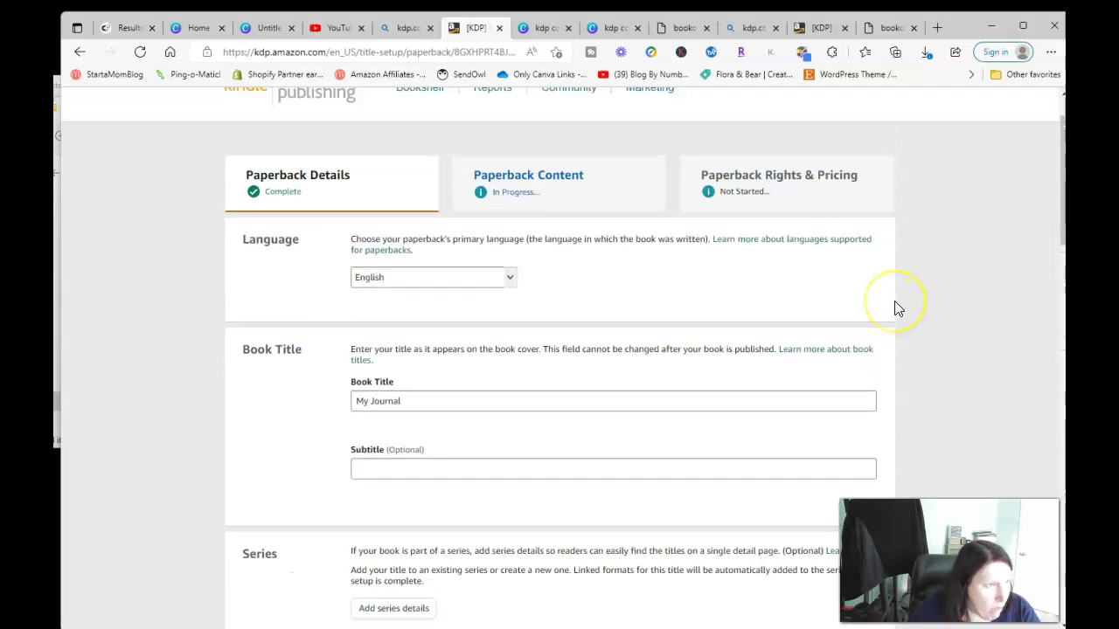
pyautogui.scroll(1, 894, 308)
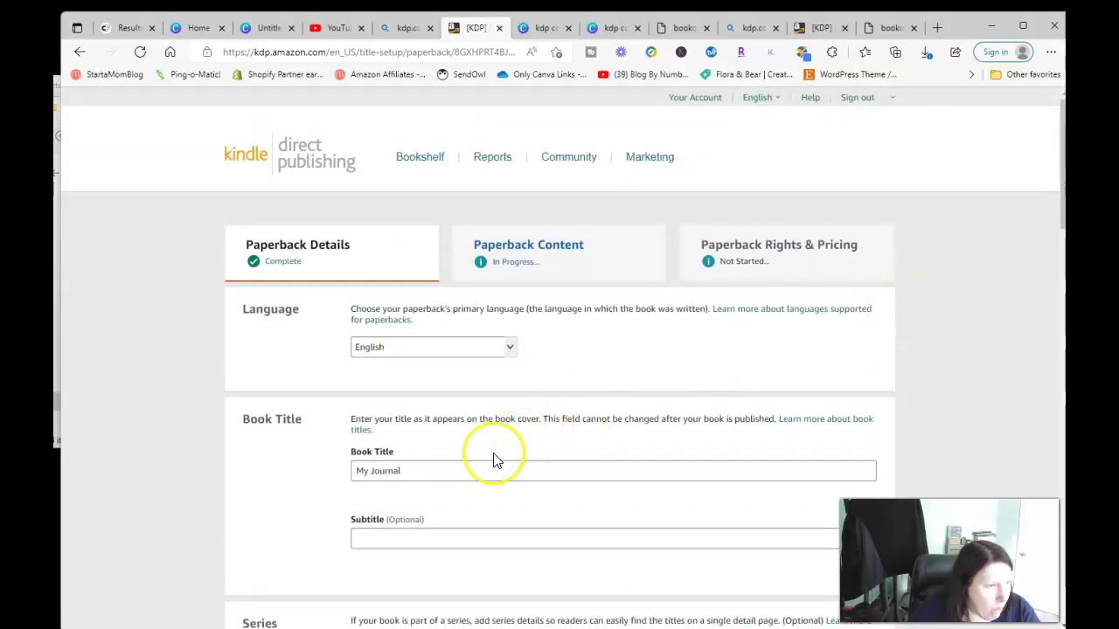
# Check the Canva cover design and set the book title on the Kindle Direct Publishing page to "Journal"
pyautogui.click(647, 29)
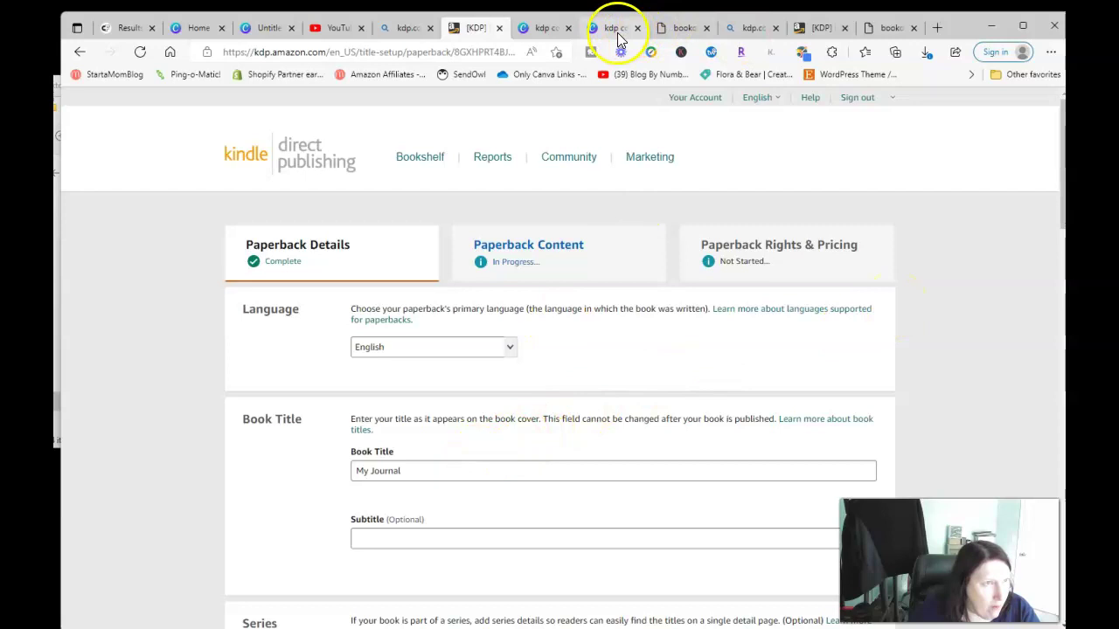
pyautogui.click(618, 29)
pyautogui.click(472, 29)
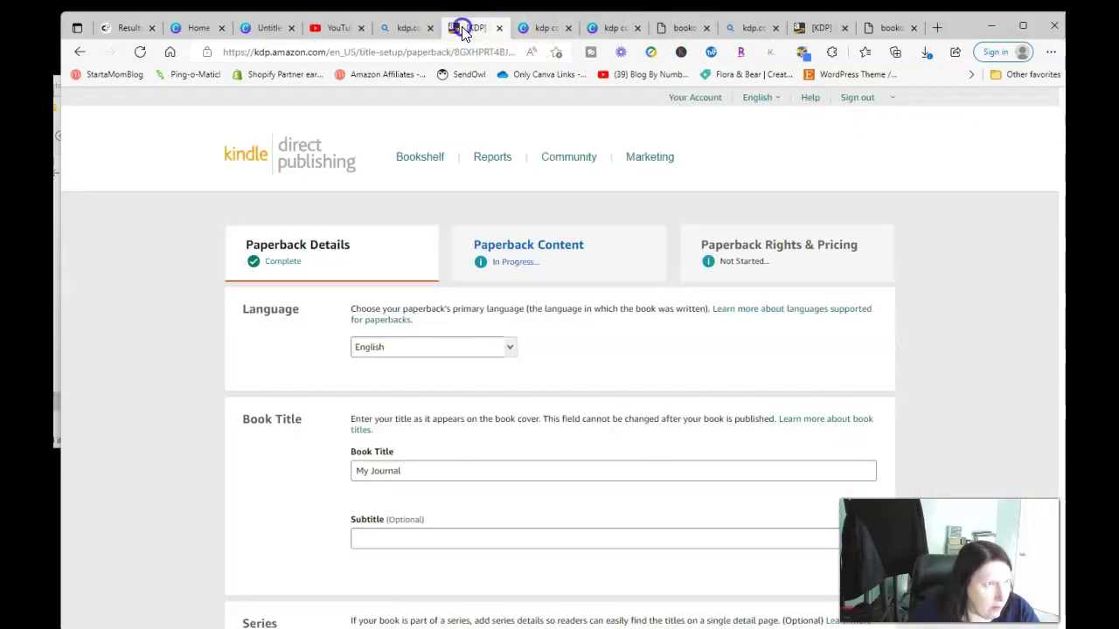
pyautogui.click(371, 473)
pyautogui.press('BackSpace')
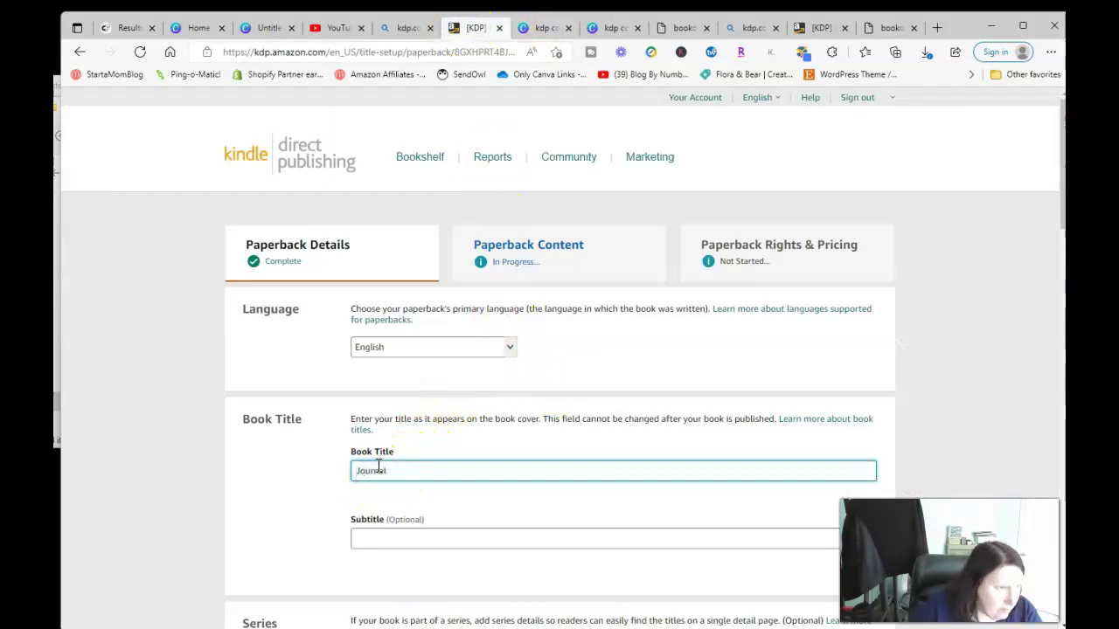
# Save the updated paperback details and continue to the content page
pyautogui.scroll(-15, 896, 452)
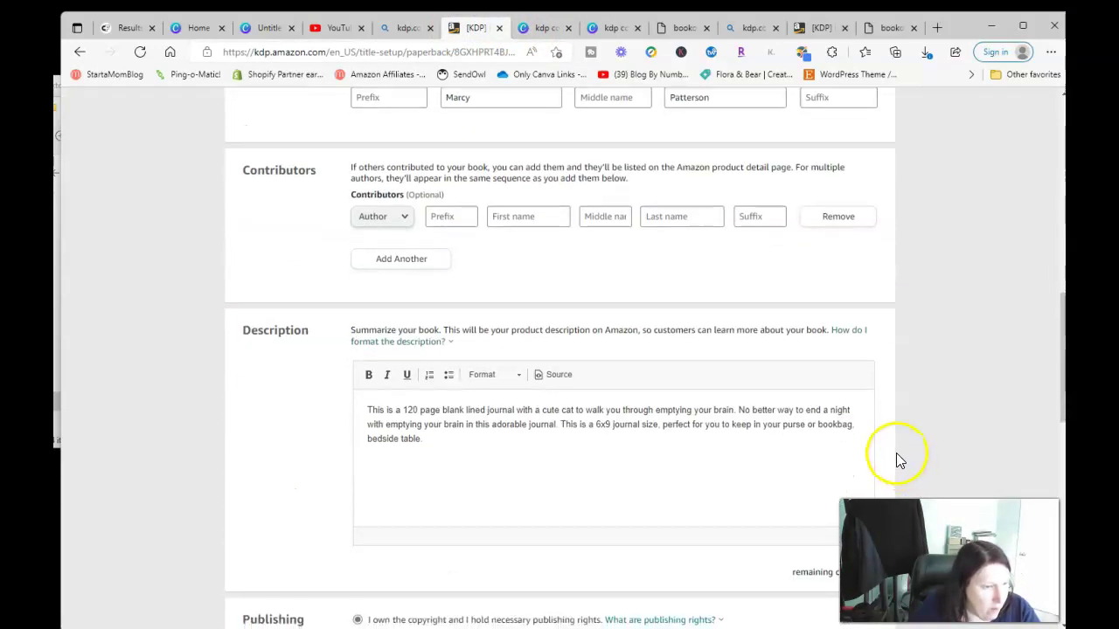
pyautogui.scroll(-5, 896, 452)
pyautogui.click(808, 390)
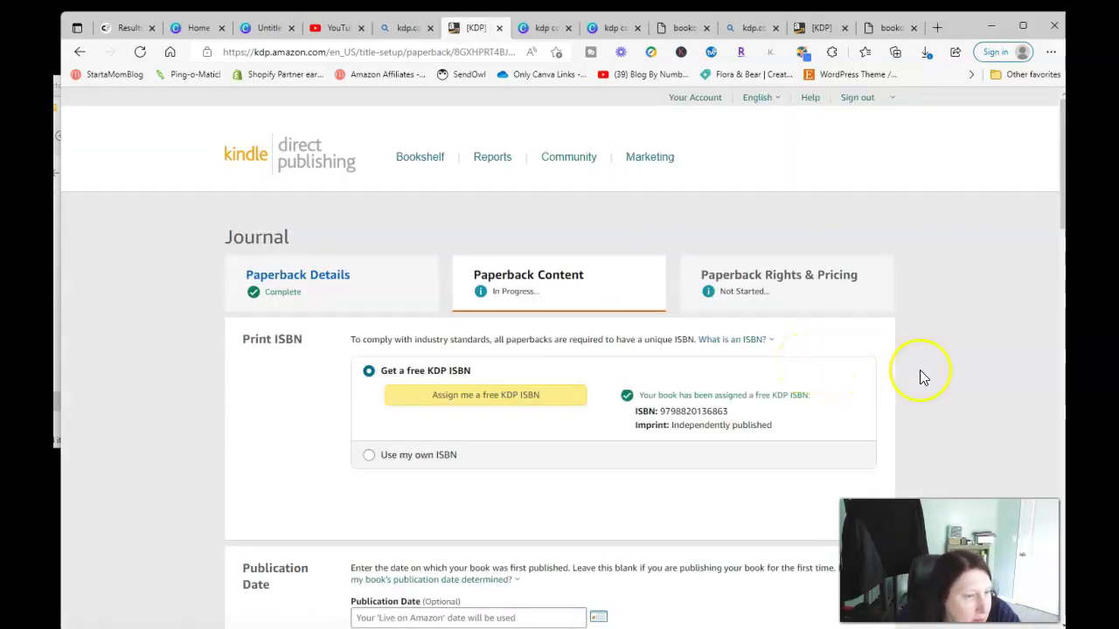
# Launch the print preview of Journal, page forward from the cover and approve the proof
pyautogui.scroll(-3, 920, 370)
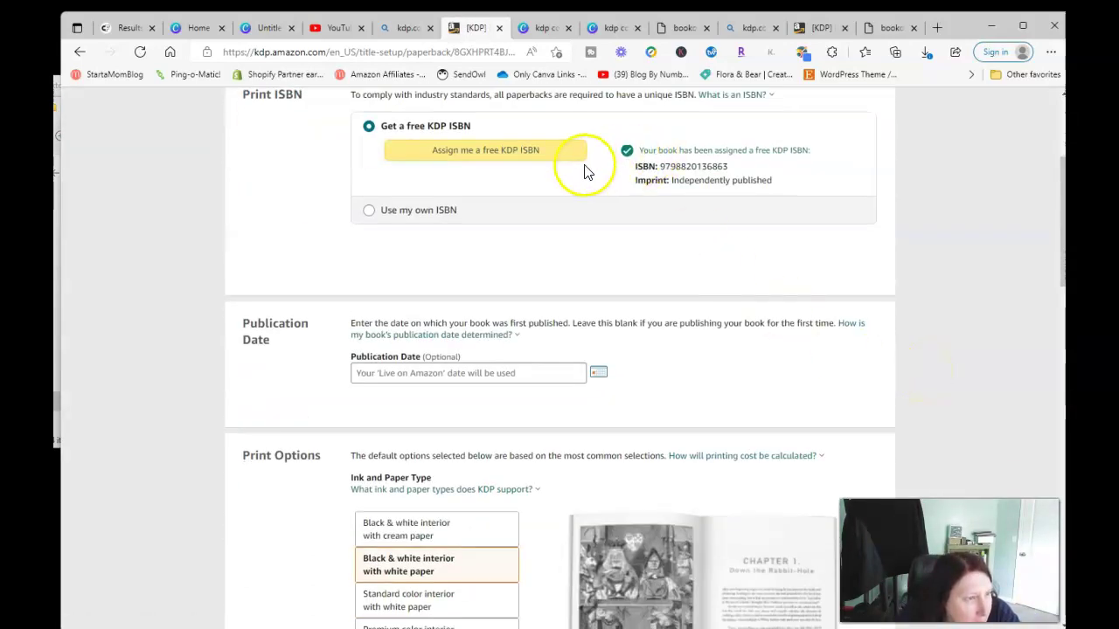
pyautogui.scroll(-4, 612, 209)
pyautogui.scroll(-6, 499, 400)
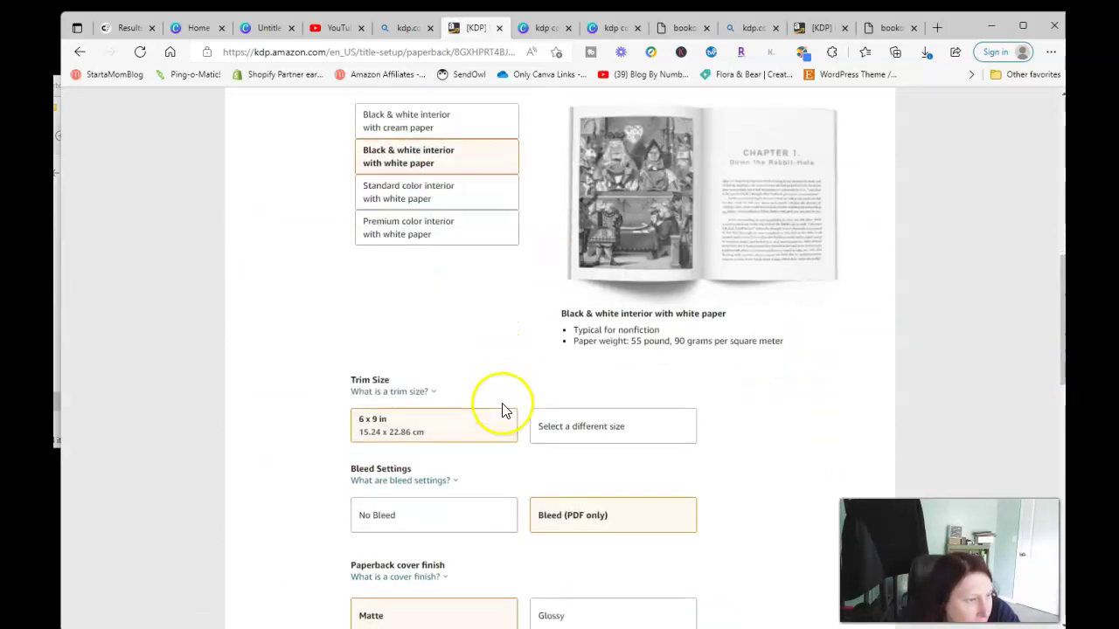
pyautogui.scroll(-5, 813, 439)
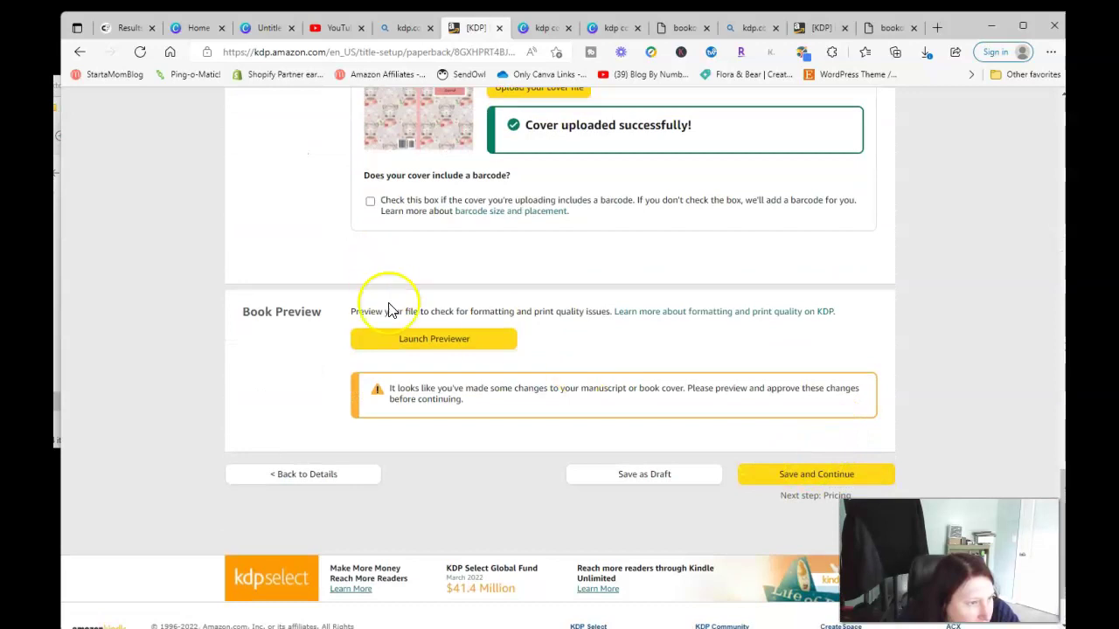
pyautogui.click(411, 343)
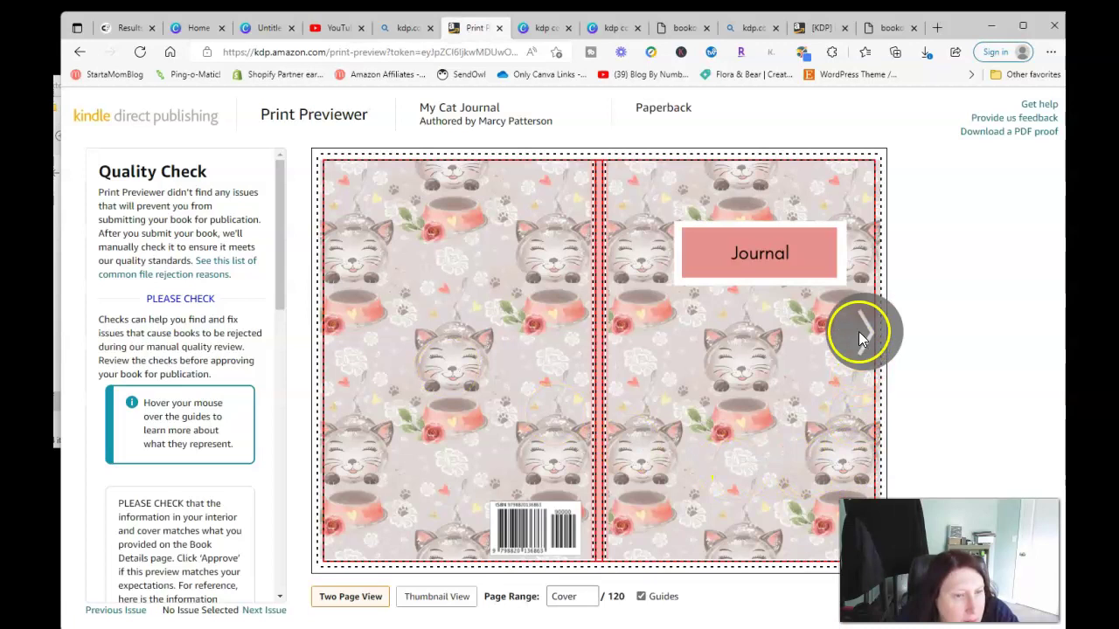
pyautogui.click(859, 333)
pyautogui.click(859, 333)
pyautogui.click(859, 333)
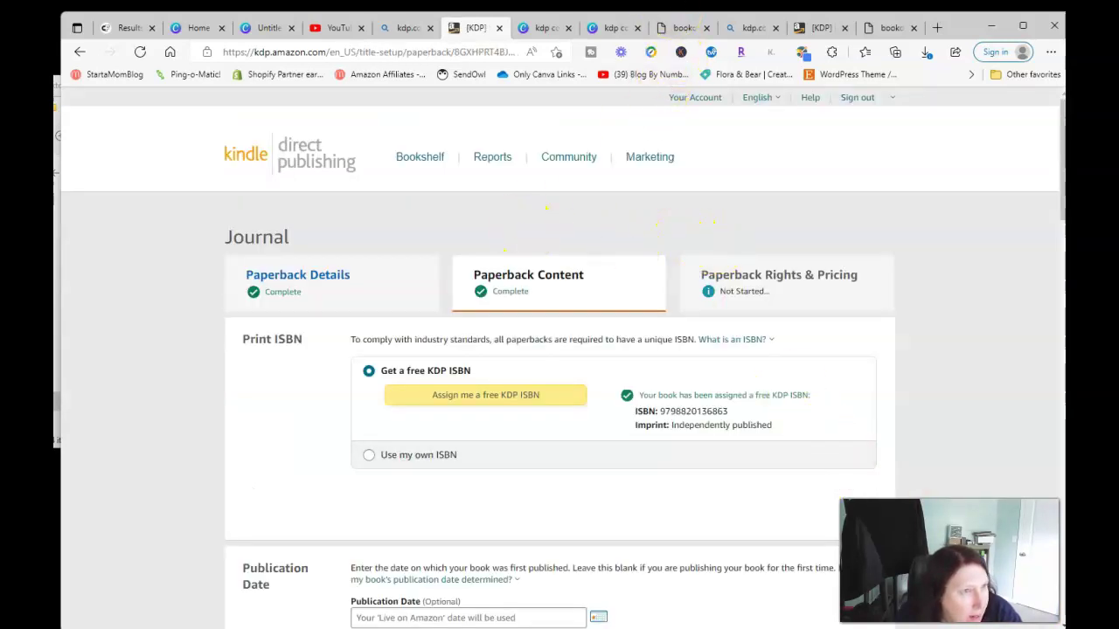
pyautogui.click(677, 28)
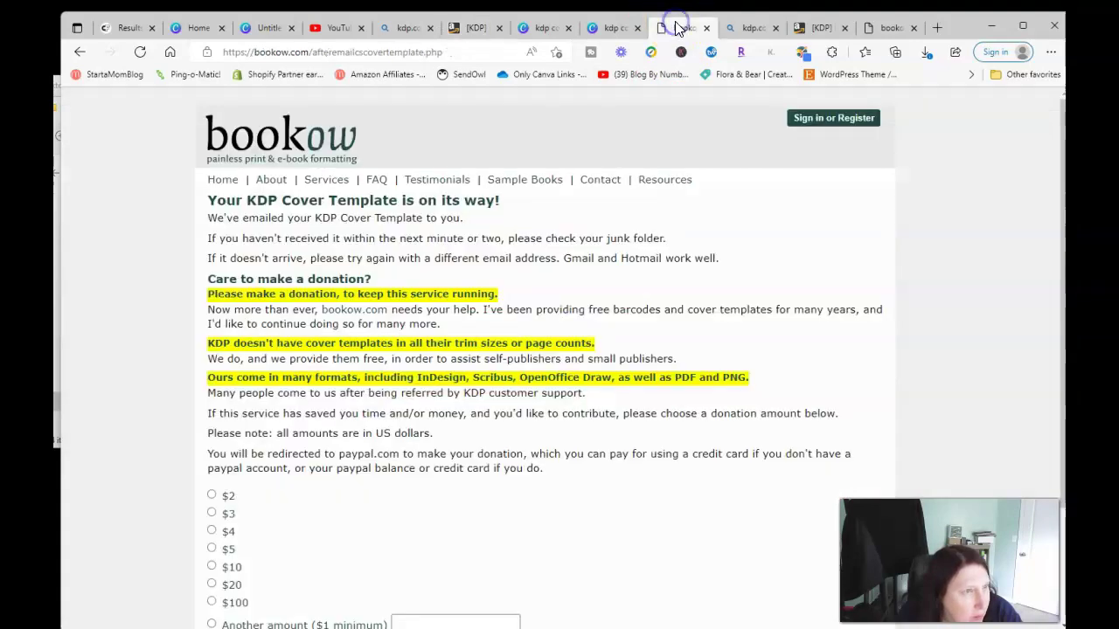
pyautogui.click(609, 28)
pyautogui.click(472, 28)
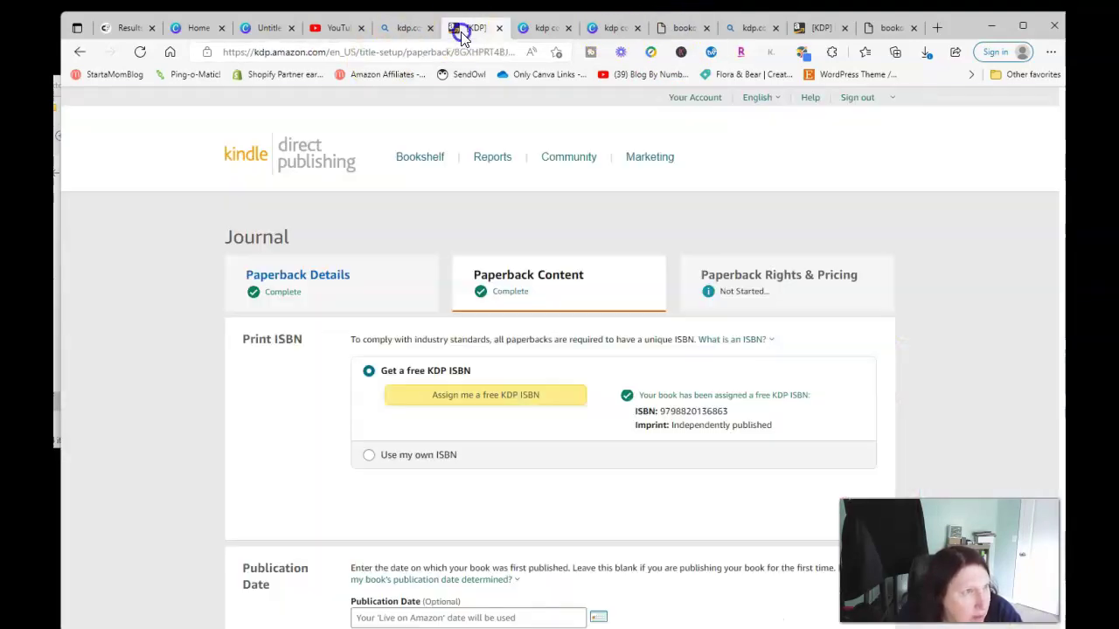
# Save the Journal paperback content and continue to Rights & Pricing
pyautogui.scroll(-8, 874, 354)
pyautogui.scroll(-15, 934, 355)
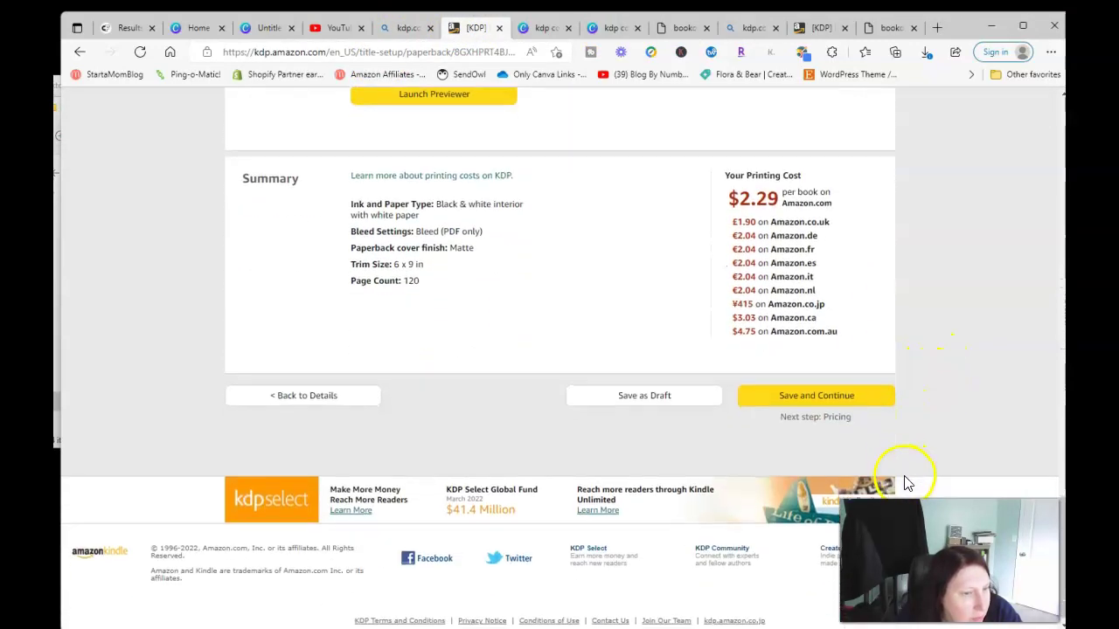
pyautogui.click(828, 398)
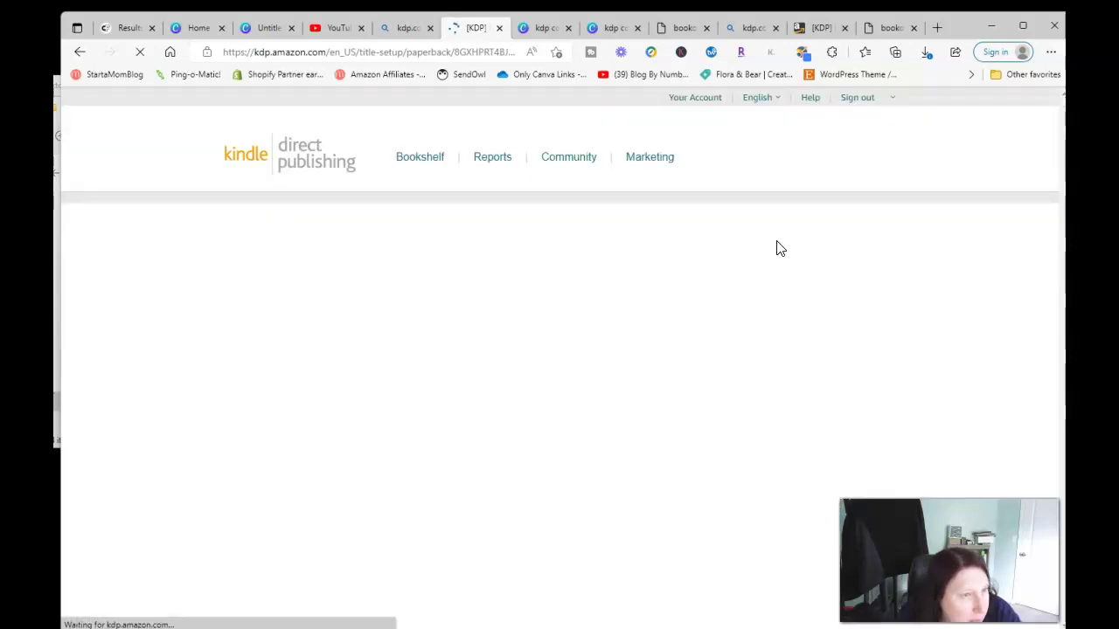
# Set the paperback's Amazon.com list price to 5.50 USD
pyautogui.scroll(-4, 812, 257)
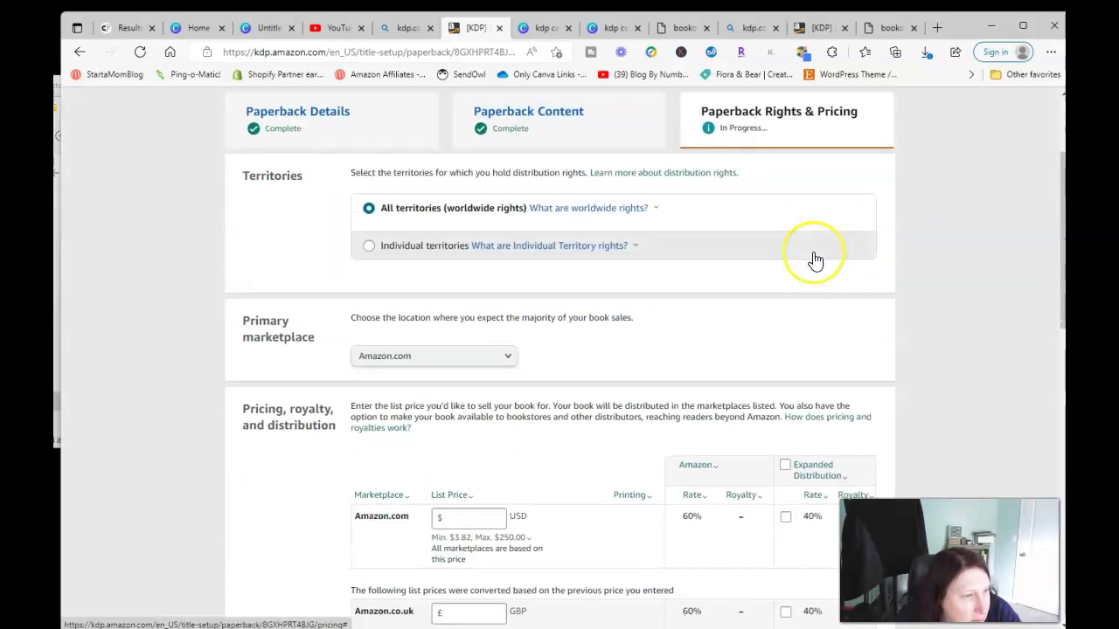
pyautogui.click(466, 355)
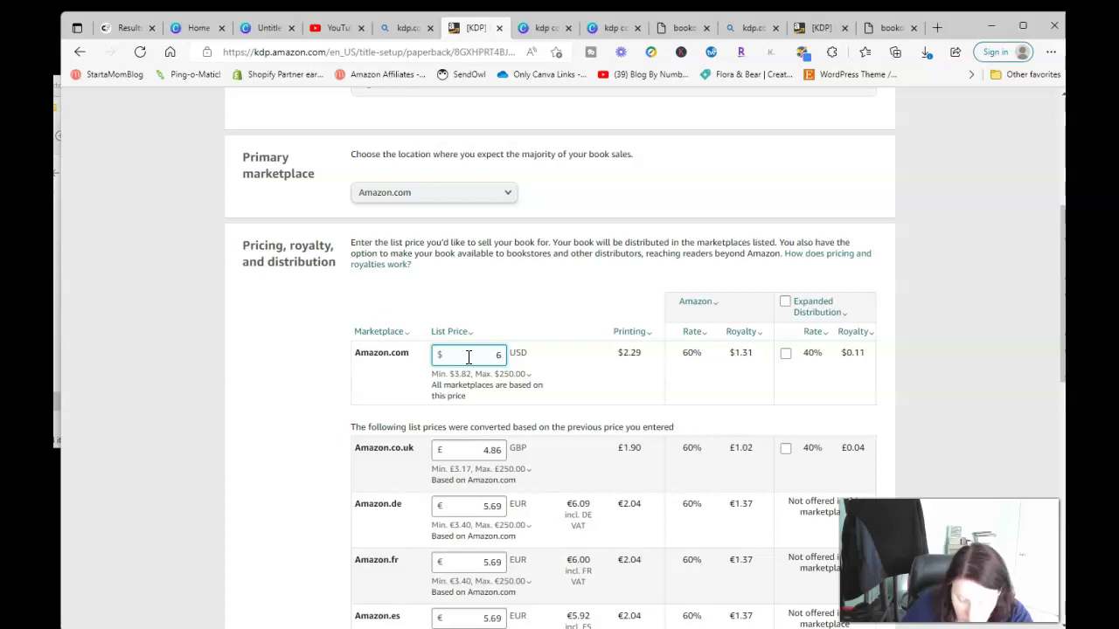
pyautogui.press('BackSpace')
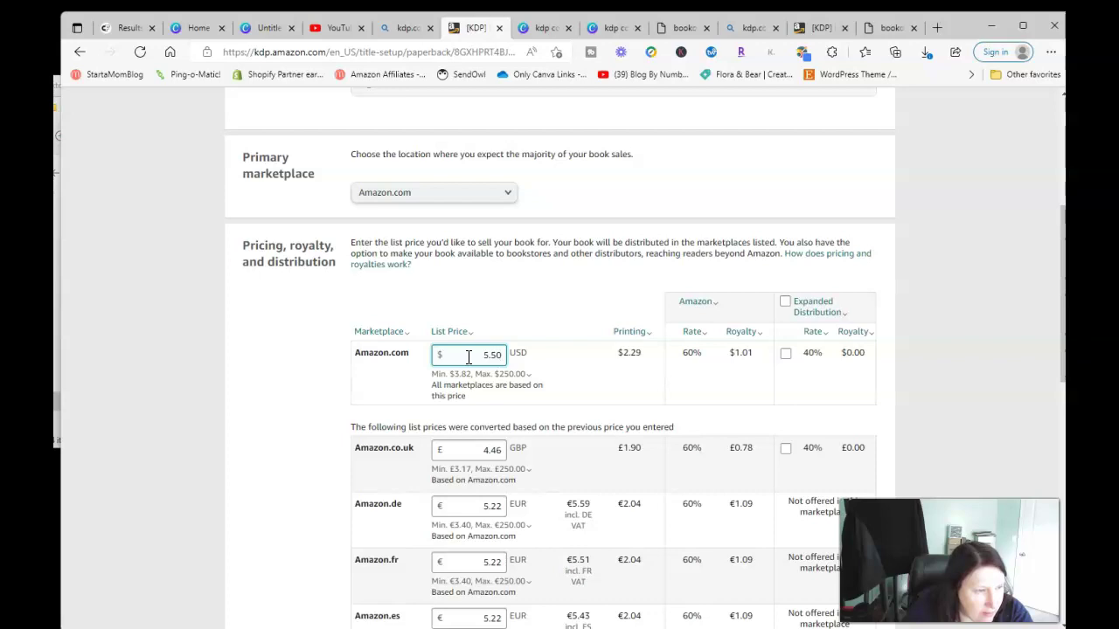
pyautogui.click(1011, 263)
pyautogui.scroll(1, 1011, 262)
# Publish the Journal paperback and dismiss the submission confirmation
pyautogui.scroll(-8, 1004, 276)
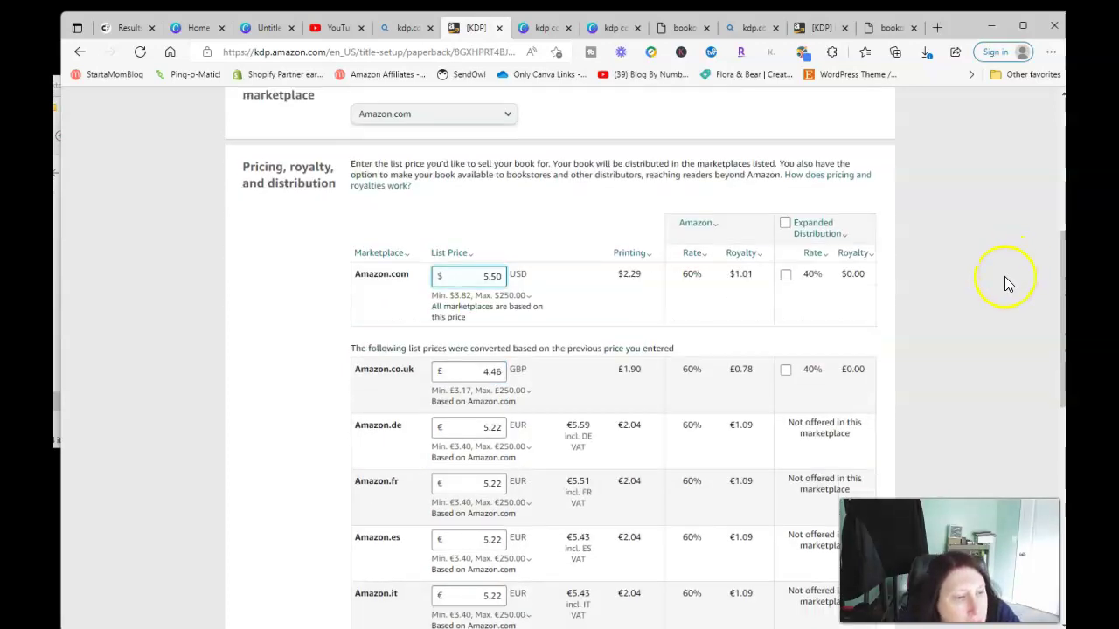
pyautogui.scroll(-1, 1004, 278)
pyautogui.click(987, 284)
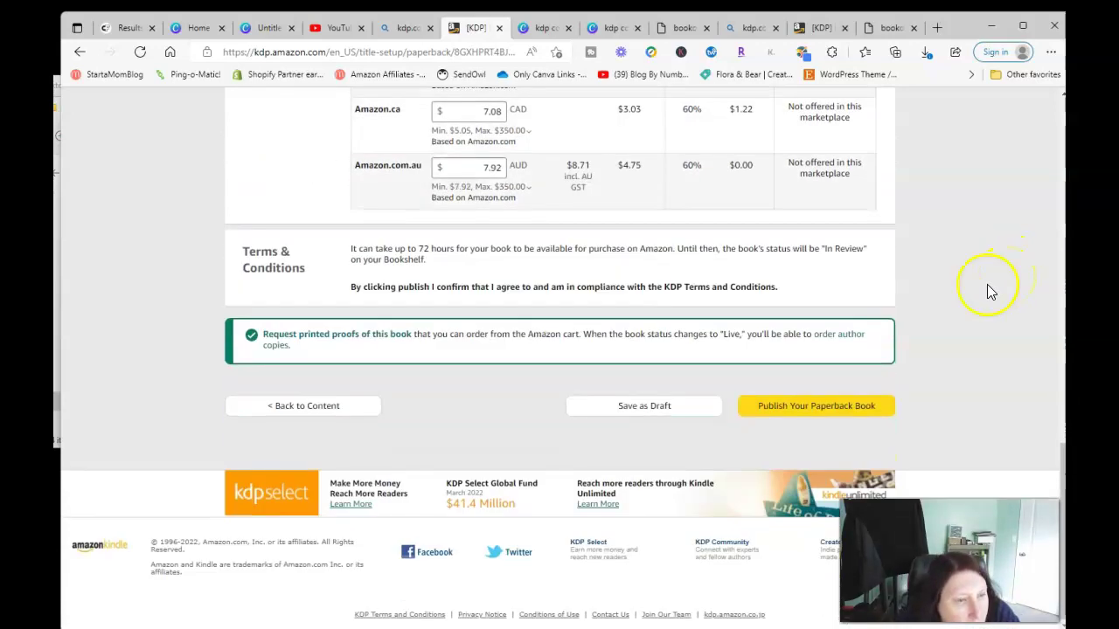
pyautogui.click(797, 412)
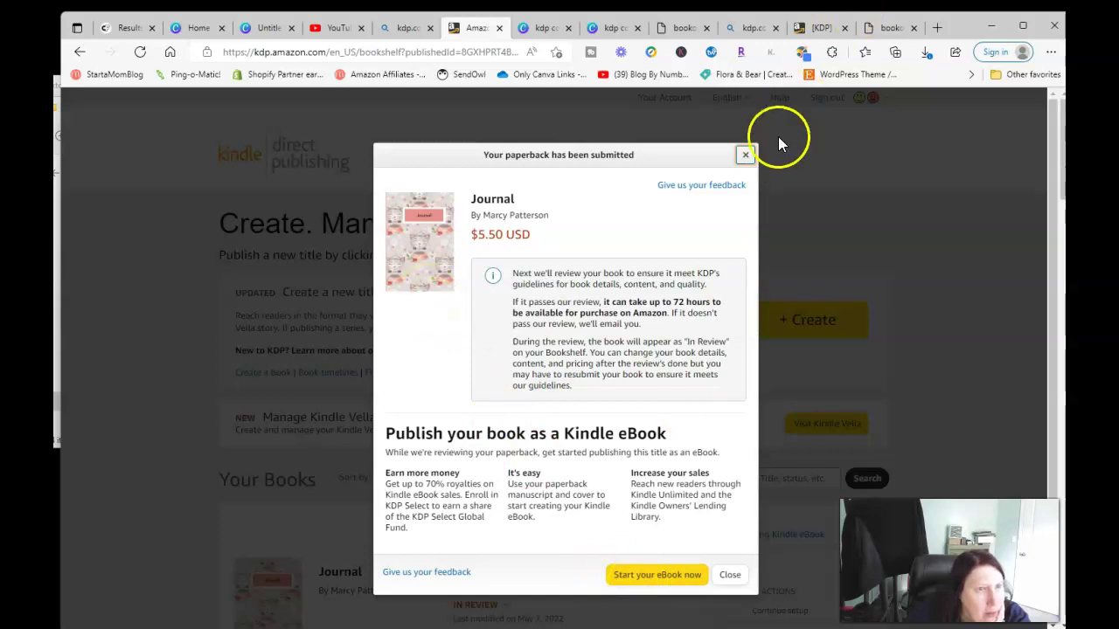
pyautogui.click(745, 156)
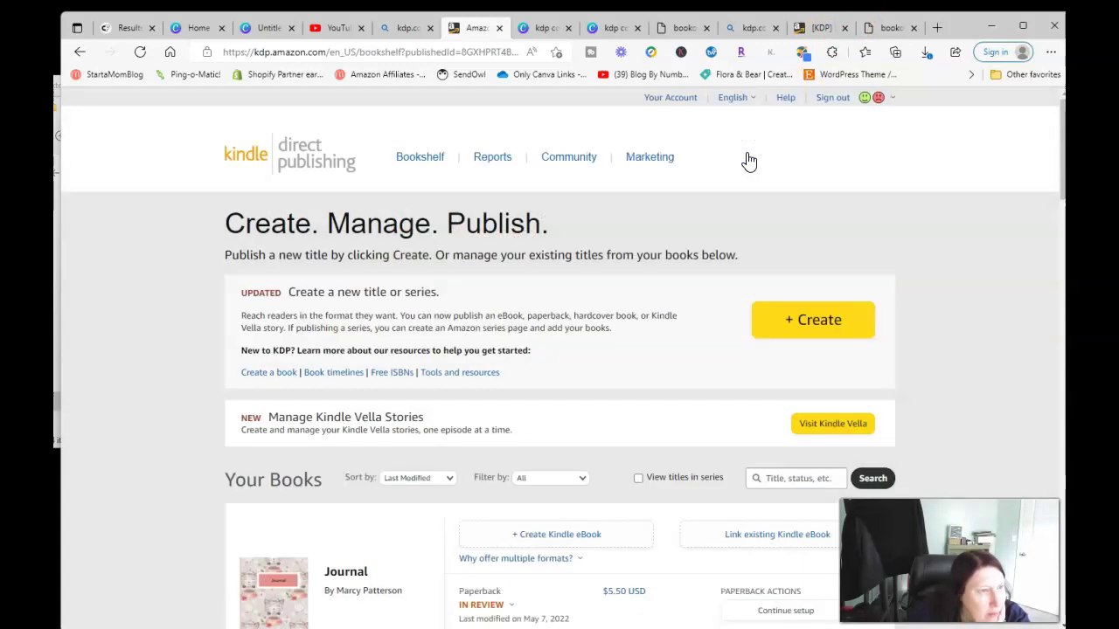
# Open the Kindle Direct Publishing sales reports
pyautogui.click(492, 165)
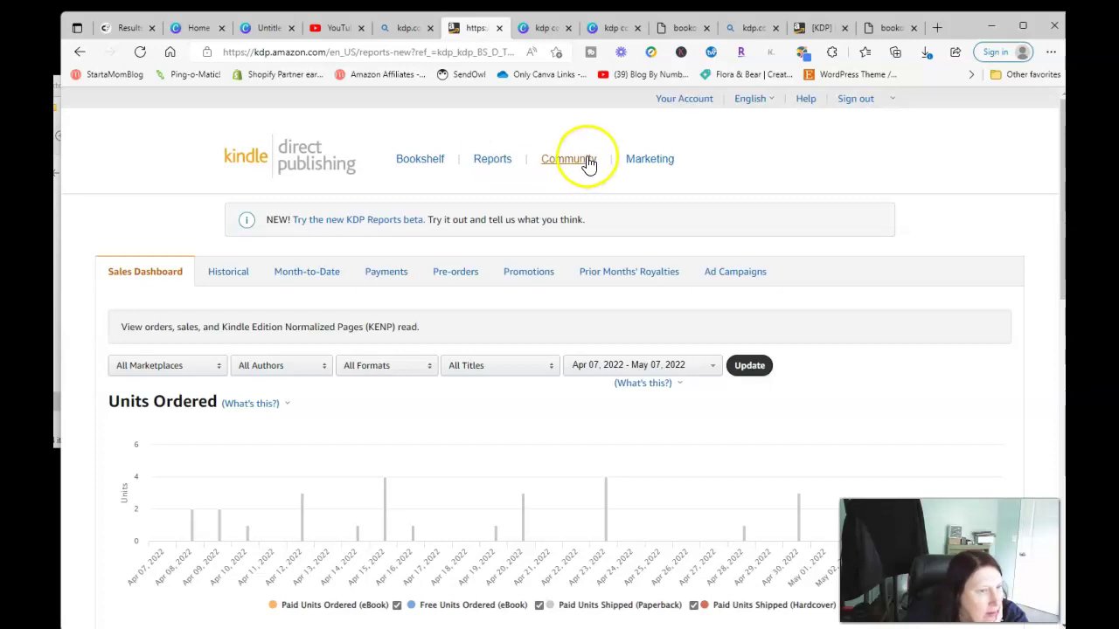
# Review the Sales Dashboard's Units Ordered chart and the Royalties Earned table
pyautogui.scroll(-1, 869, 352)
pyautogui.scroll(-1, 868, 352)
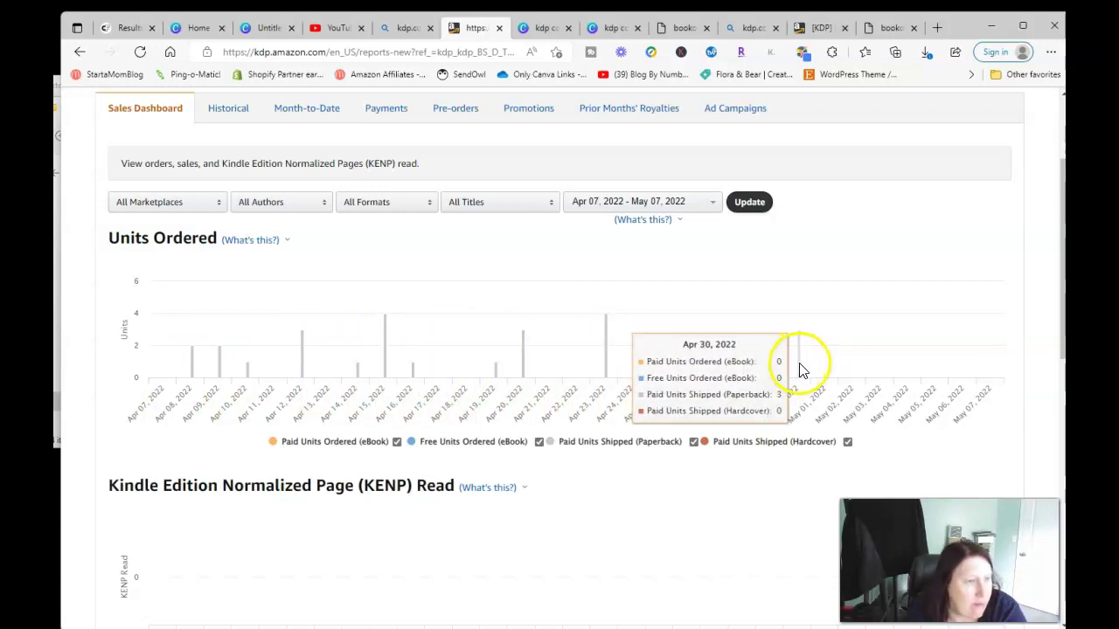
pyautogui.scroll(-3, 837, 378)
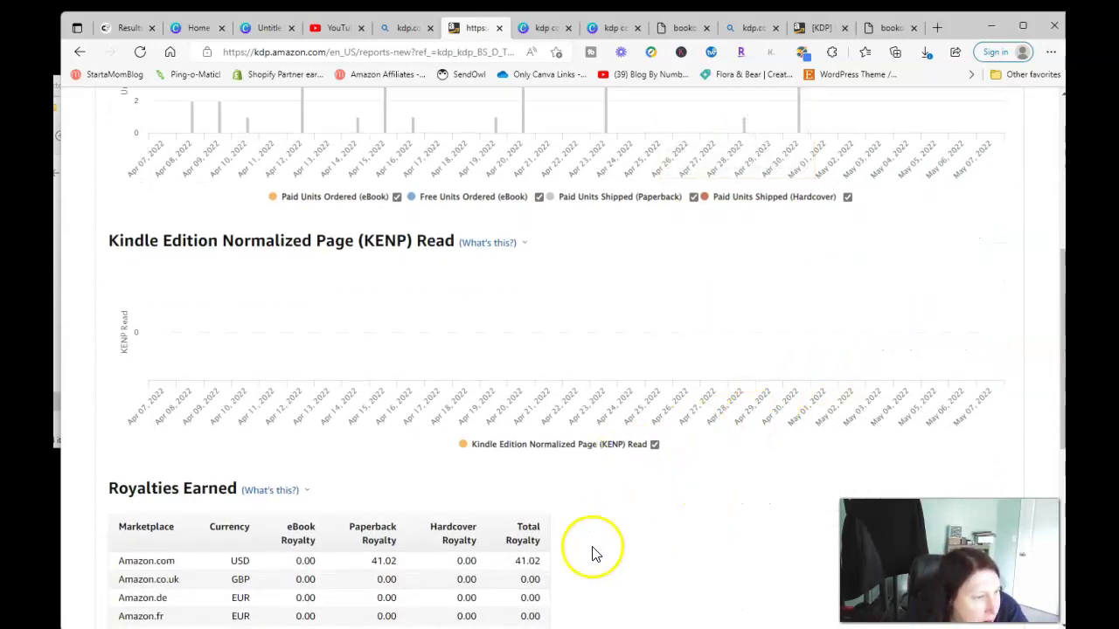
pyautogui.scroll(5, 581, 556)
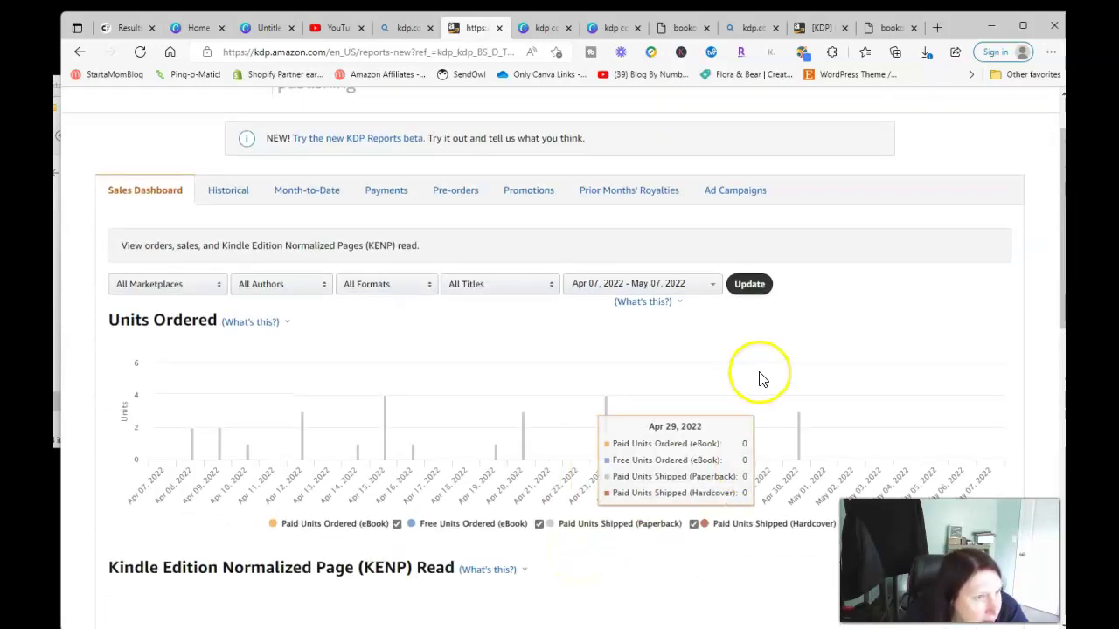
# Try to set the sales report's date range to March 1–31, 2022
pyautogui.click(702, 284)
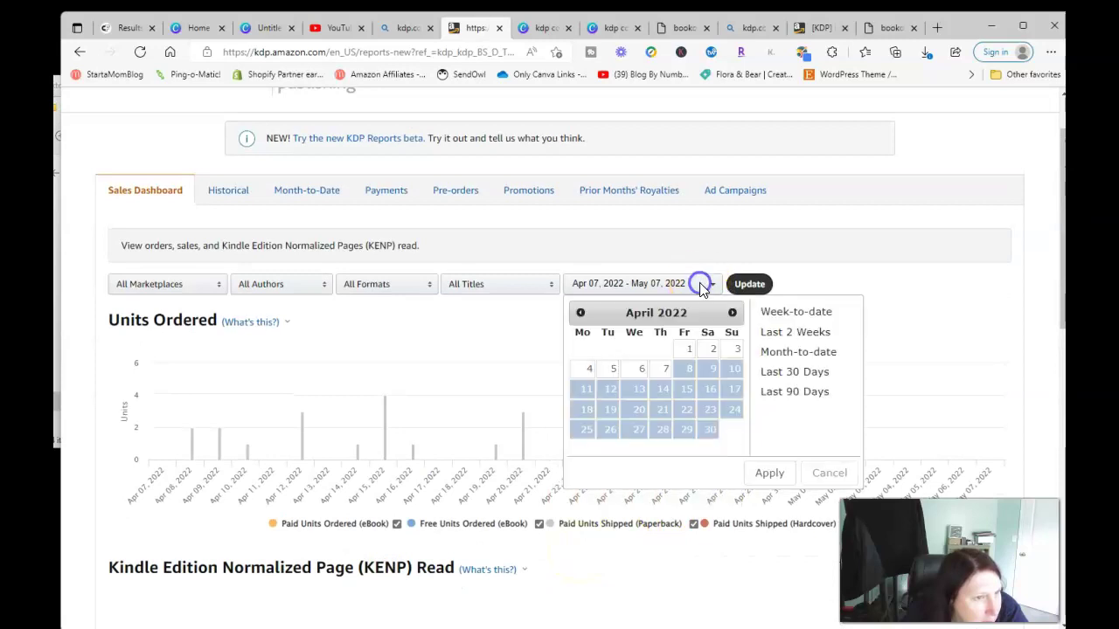
pyautogui.click(579, 314)
pyautogui.click(611, 350)
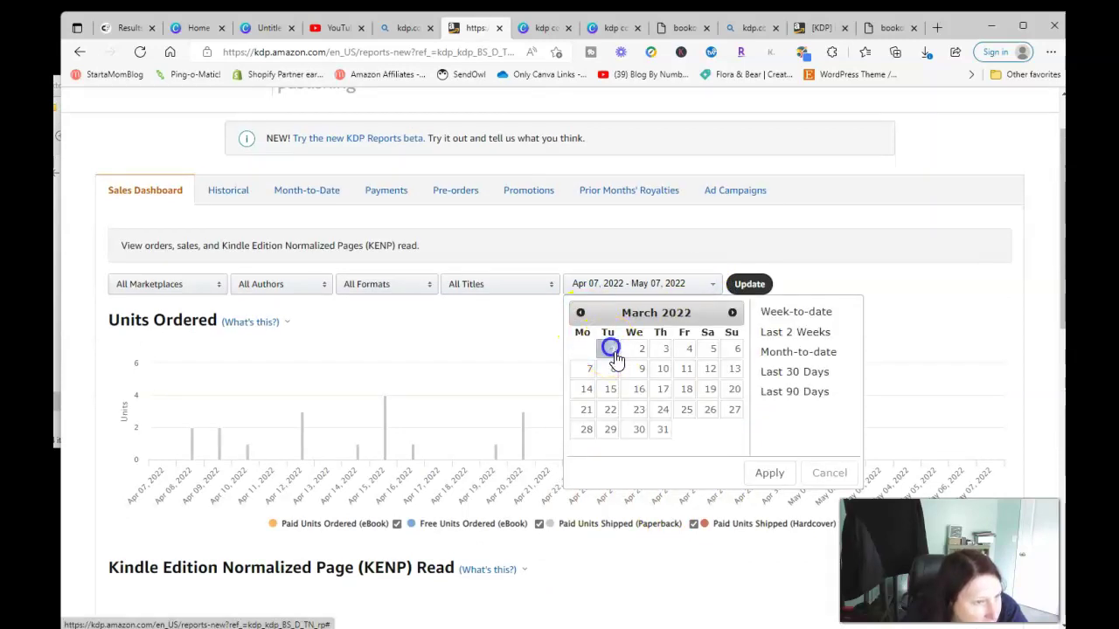
pyautogui.click(648, 429)
pyautogui.click(752, 287)
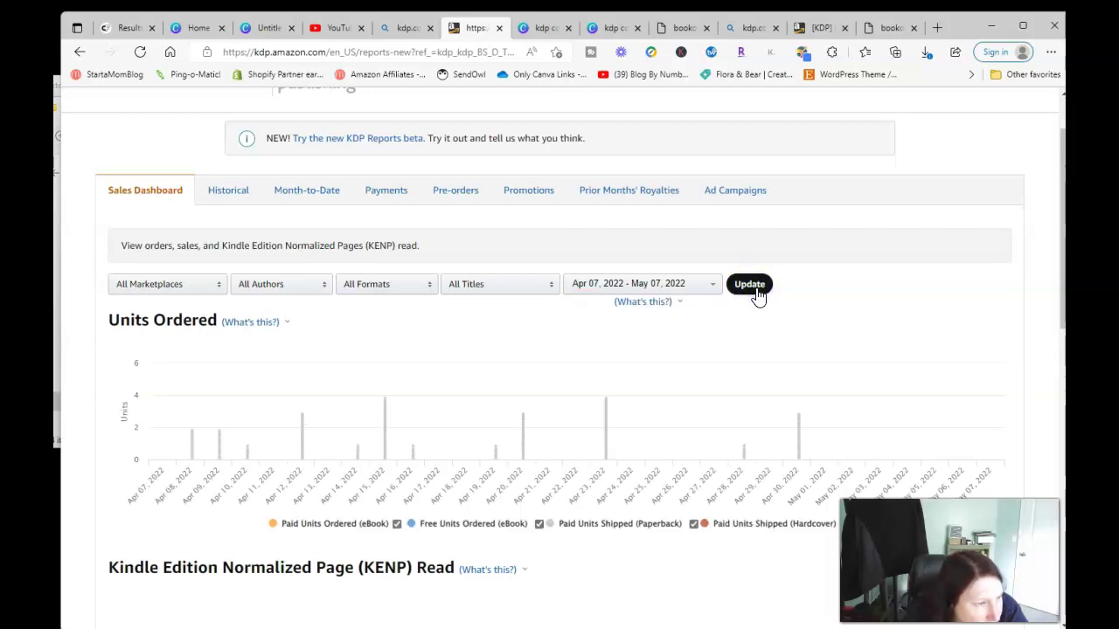
# Set the sales report's date range to Last 90 Days and review the units ordered and royalties earned
pyautogui.click(649, 288)
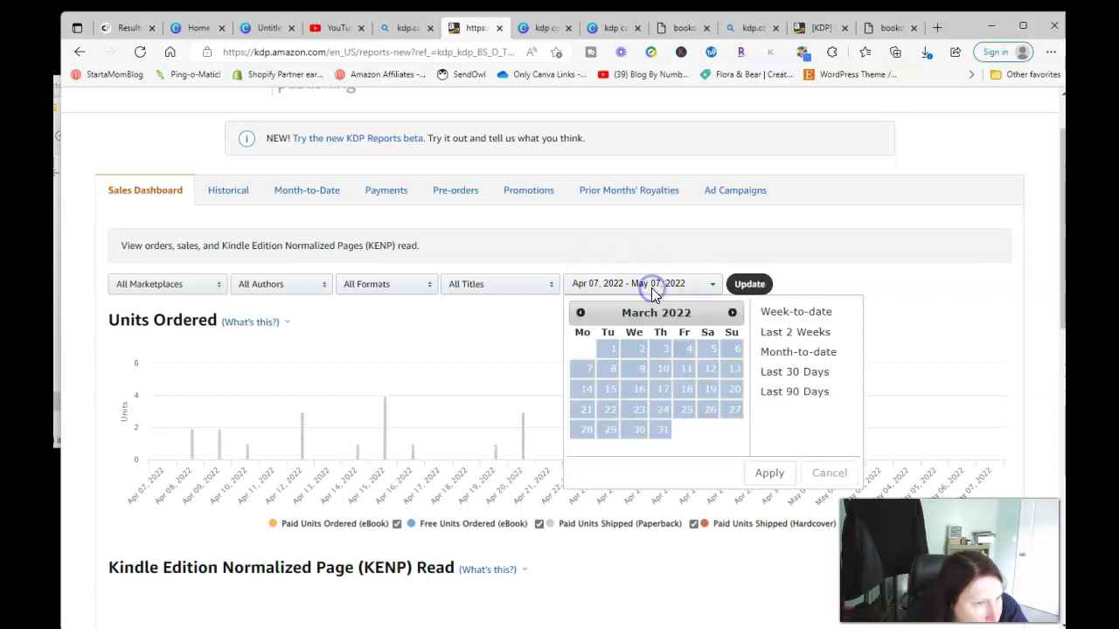
pyautogui.click(789, 394)
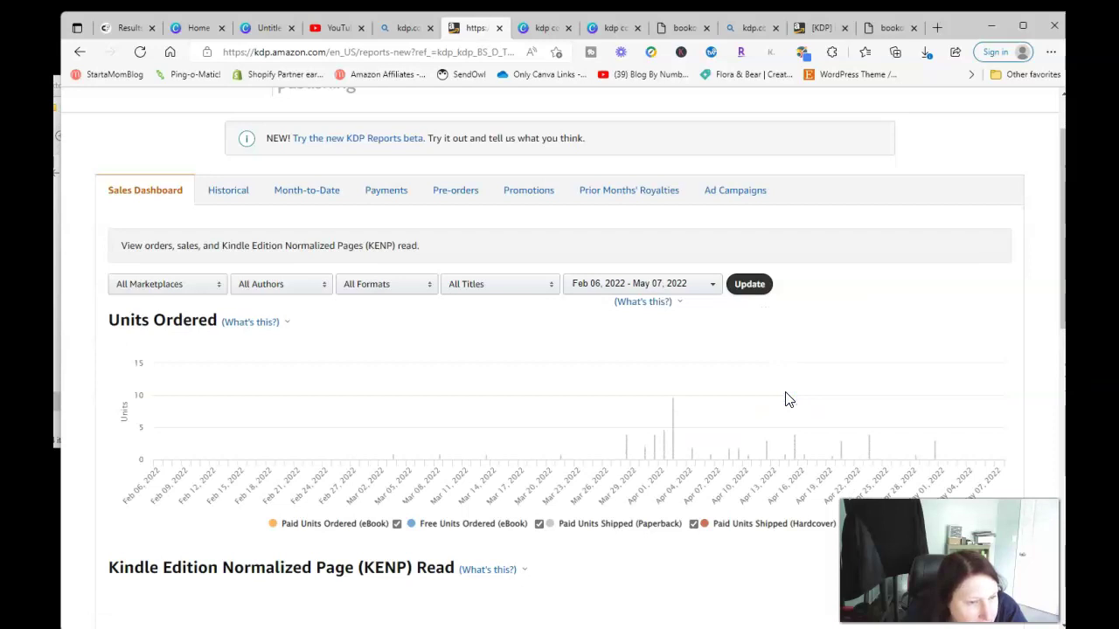
pyautogui.moveTo(672, 410)
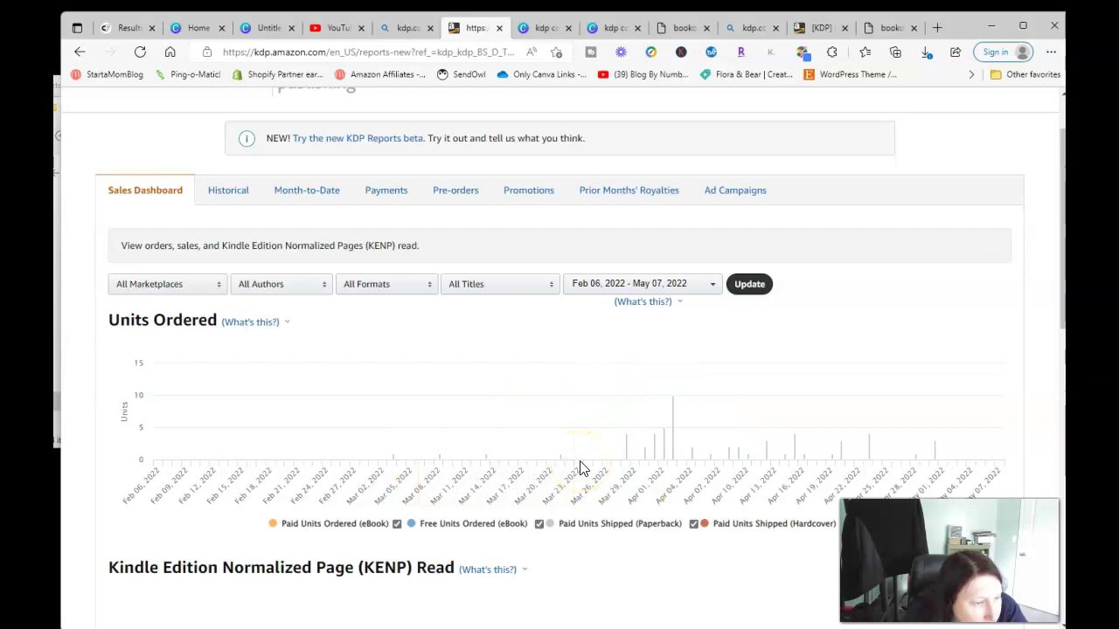
pyautogui.scroll(-5, 584, 469)
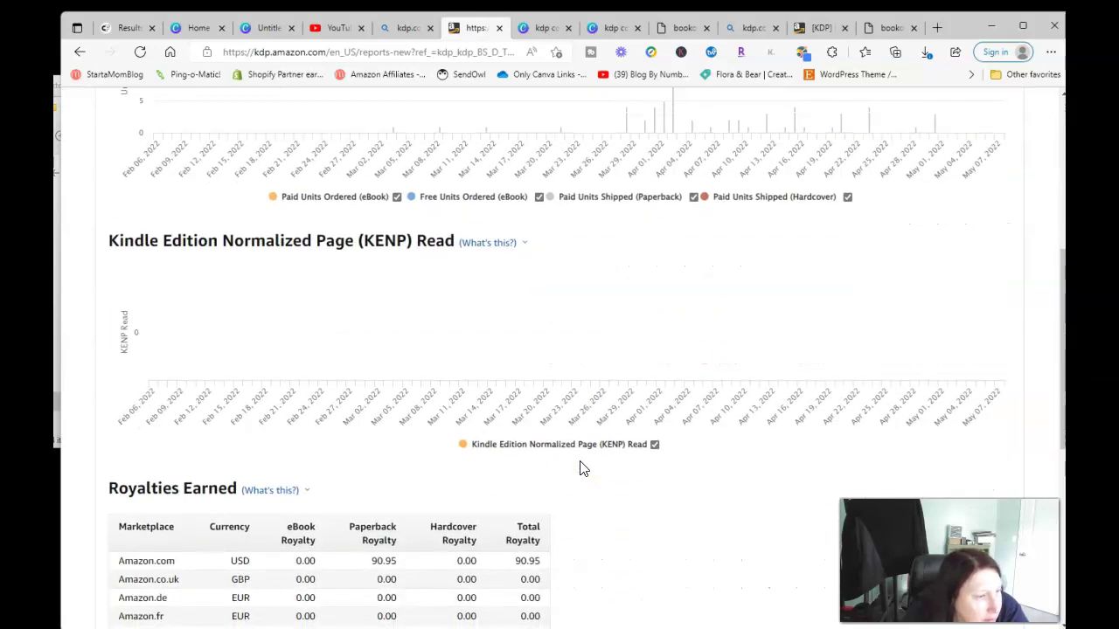
pyautogui.click(573, 479)
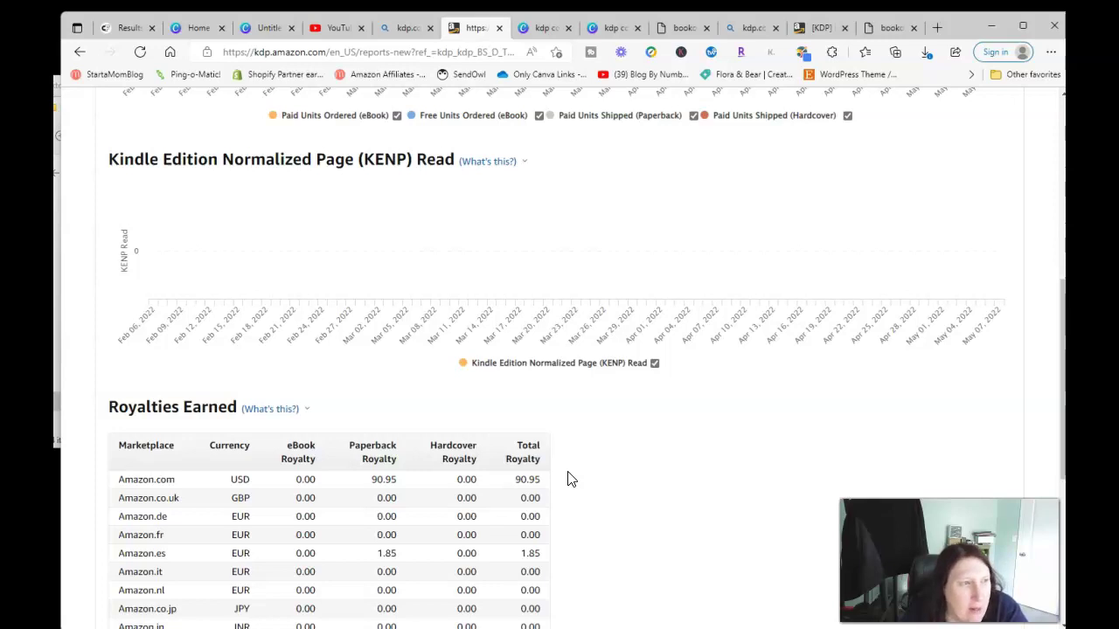
# Return to the Bookshelf and review the status of the listed journals and books
pyautogui.scroll(6, 568, 479)
pyautogui.click(440, 161)
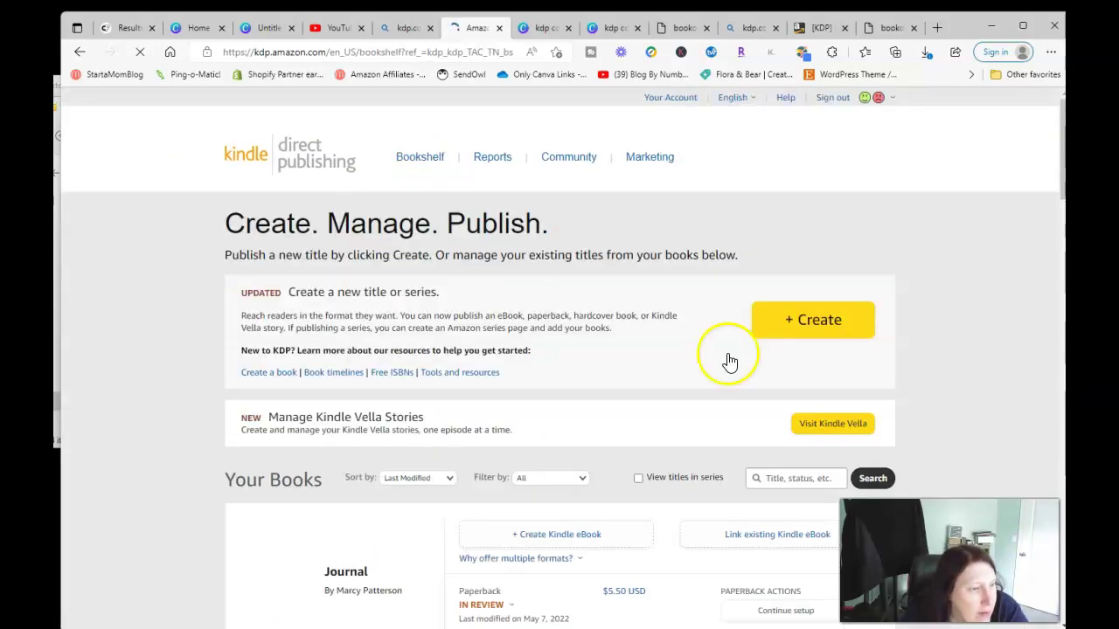
pyautogui.scroll(-5, 767, 379)
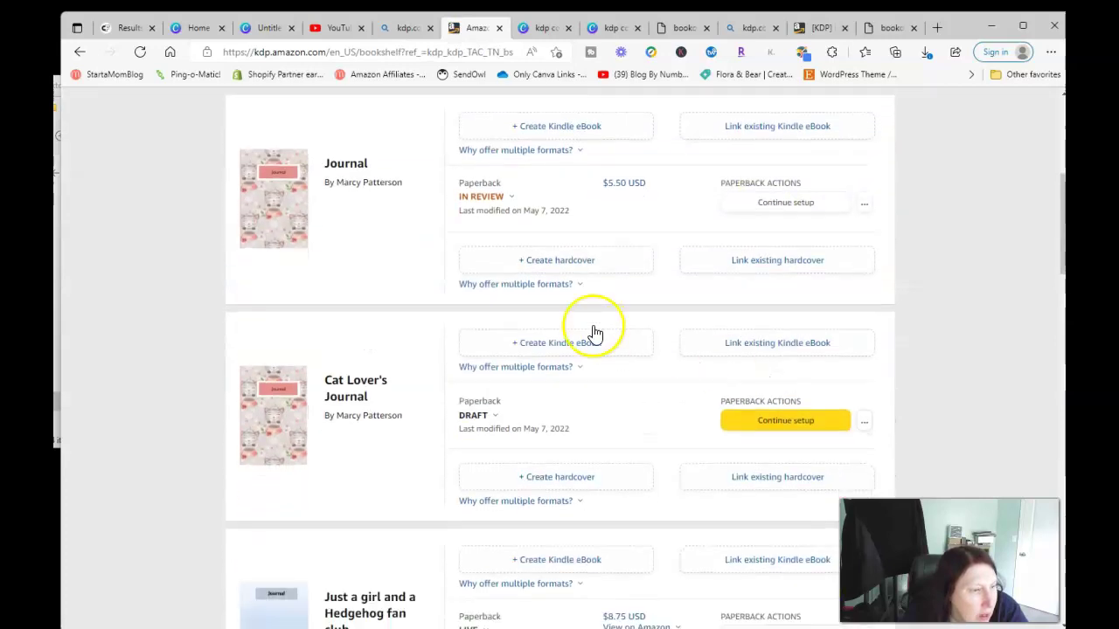
pyautogui.scroll(-3, 577, 384)
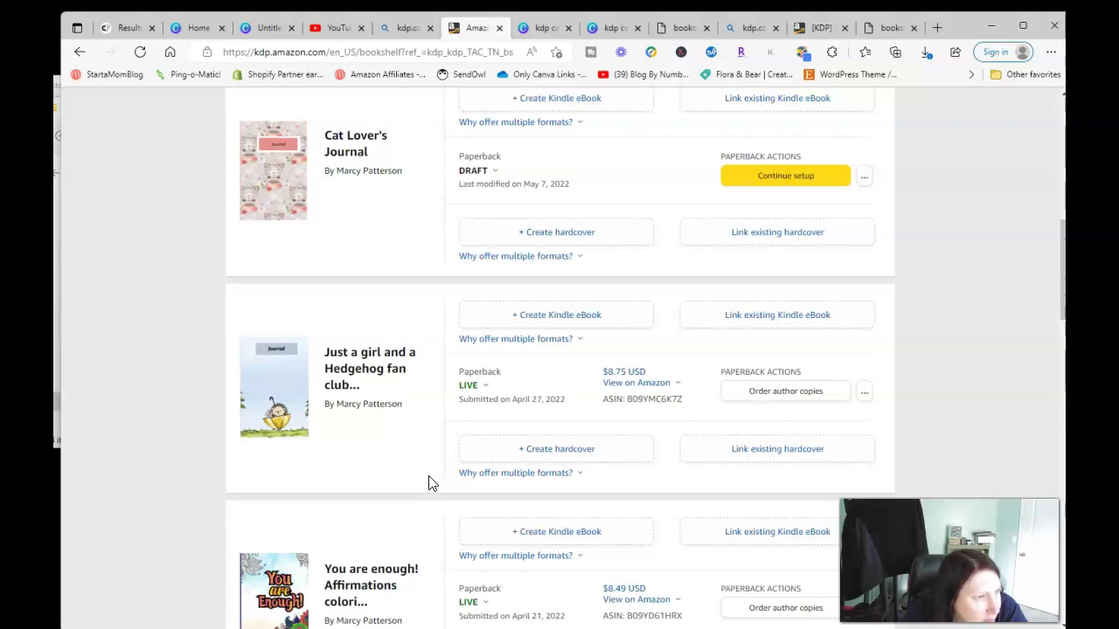
pyautogui.scroll(5, 462, 437)
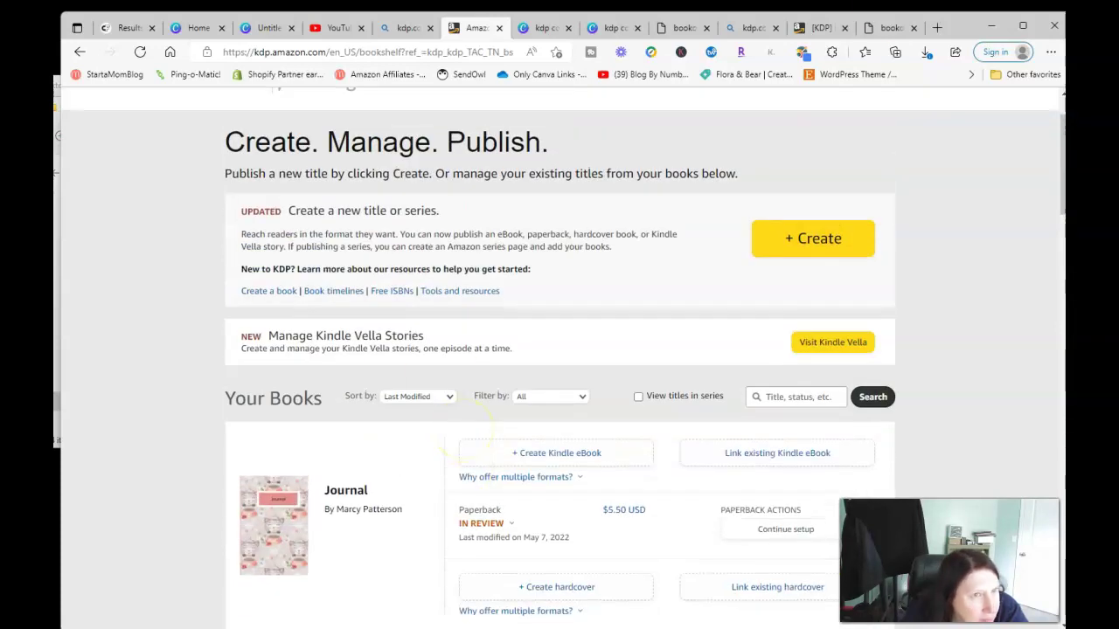
# Open myplrtoolkit.com in a new browser tab
pyautogui.click(937, 28)
pyautogui.click(293, 49)
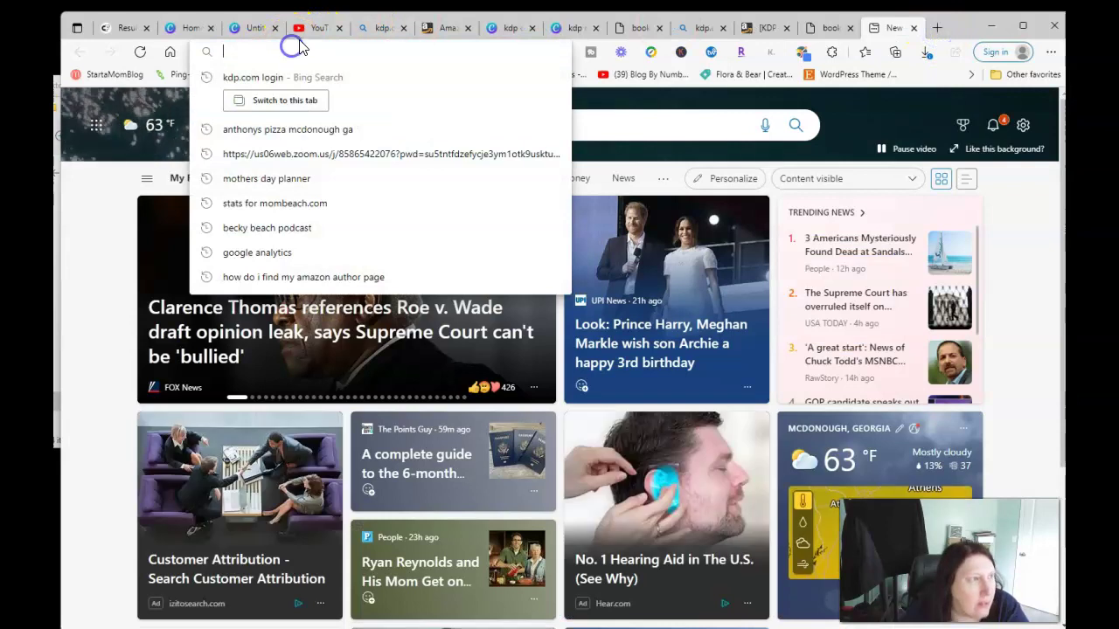
pyautogui.write('my')
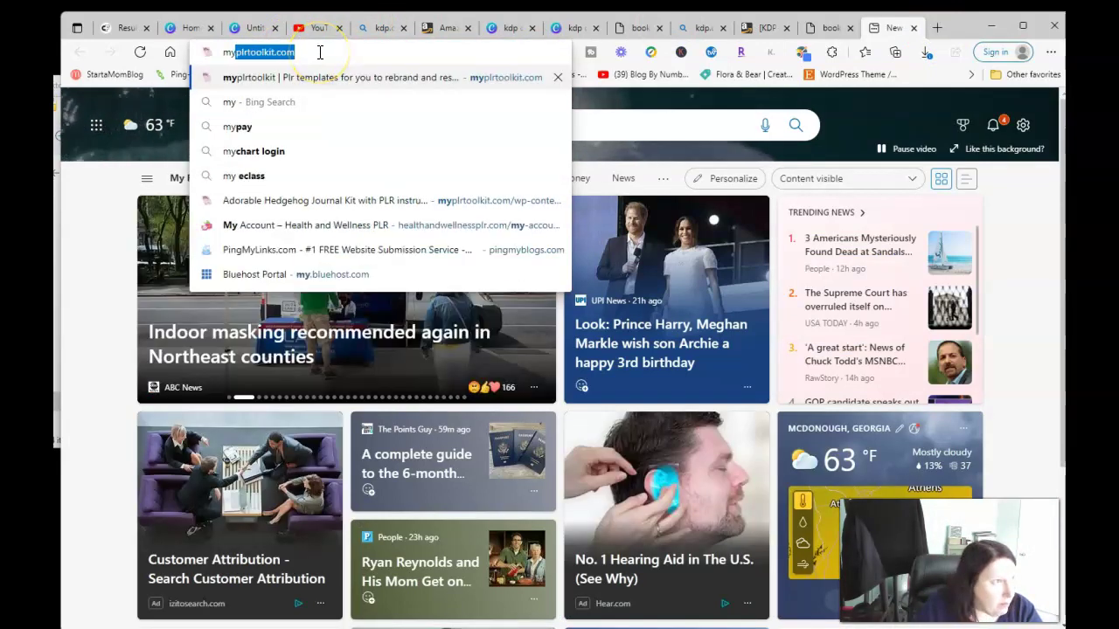
pyautogui.press('Return')
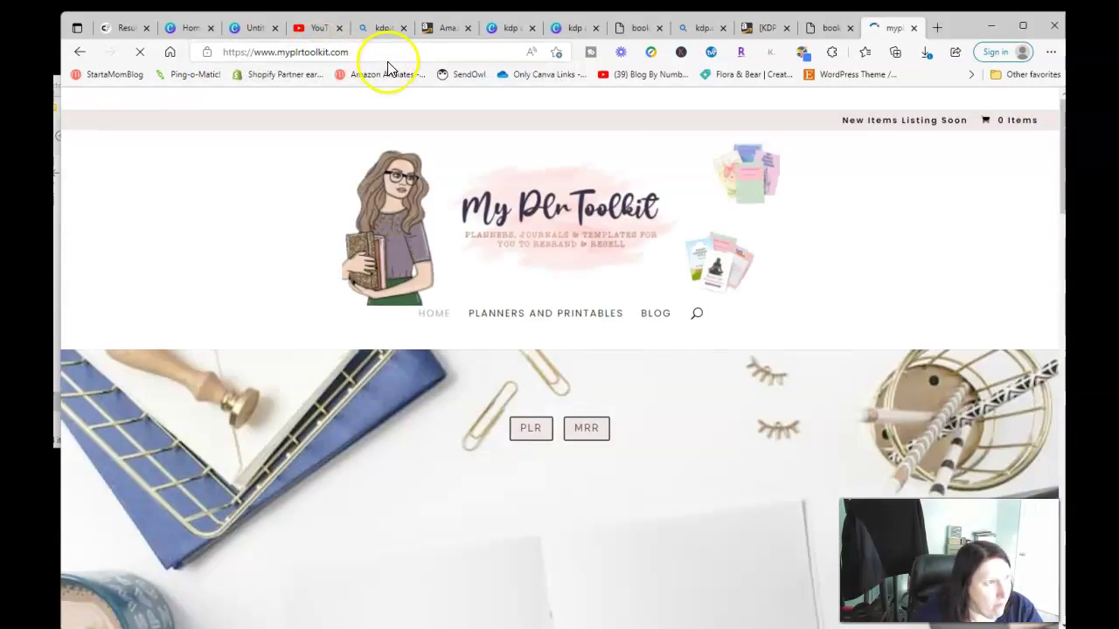
# Go to the /free page of myplrtoolkit.com
pyautogui.click(387, 52)
pyautogui.click(390, 51)
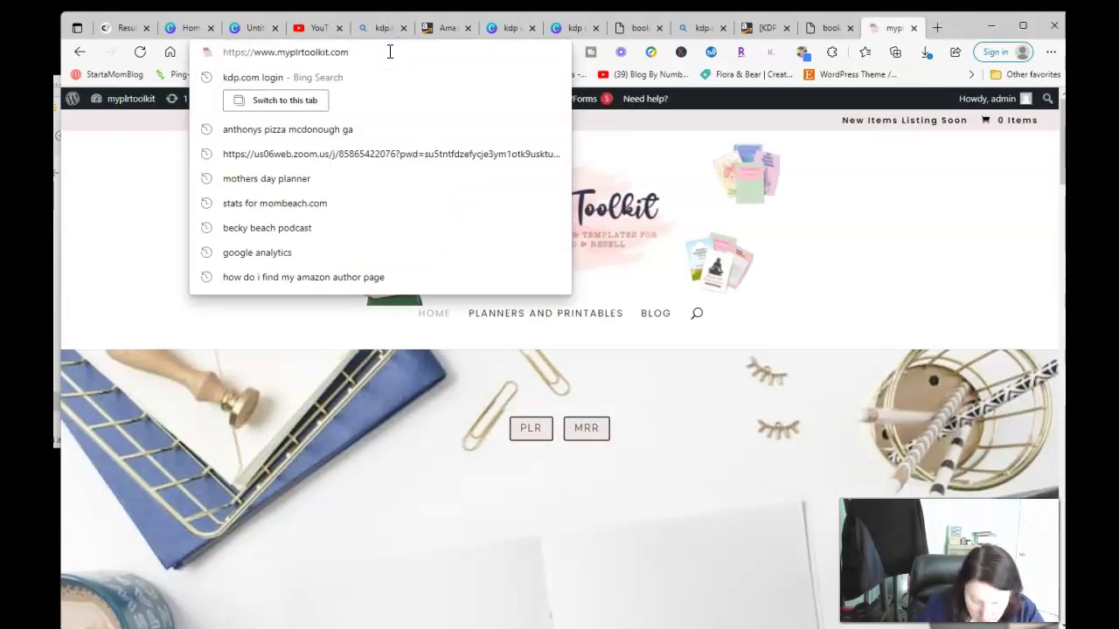
pyautogui.write('/free')
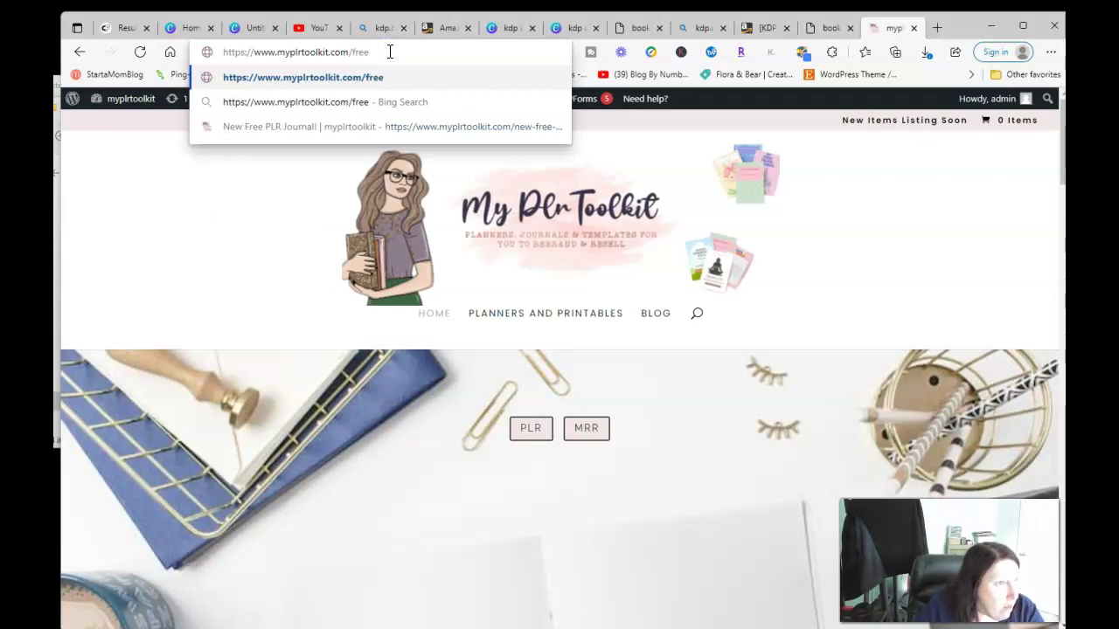
pyautogui.press('Return')
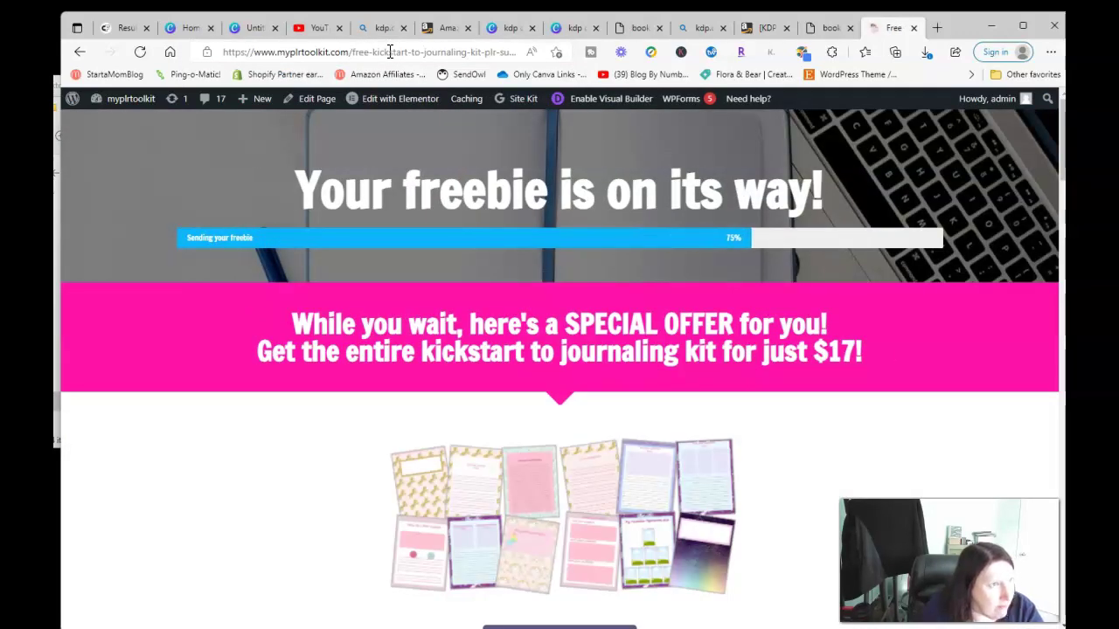
pyautogui.click(389, 52)
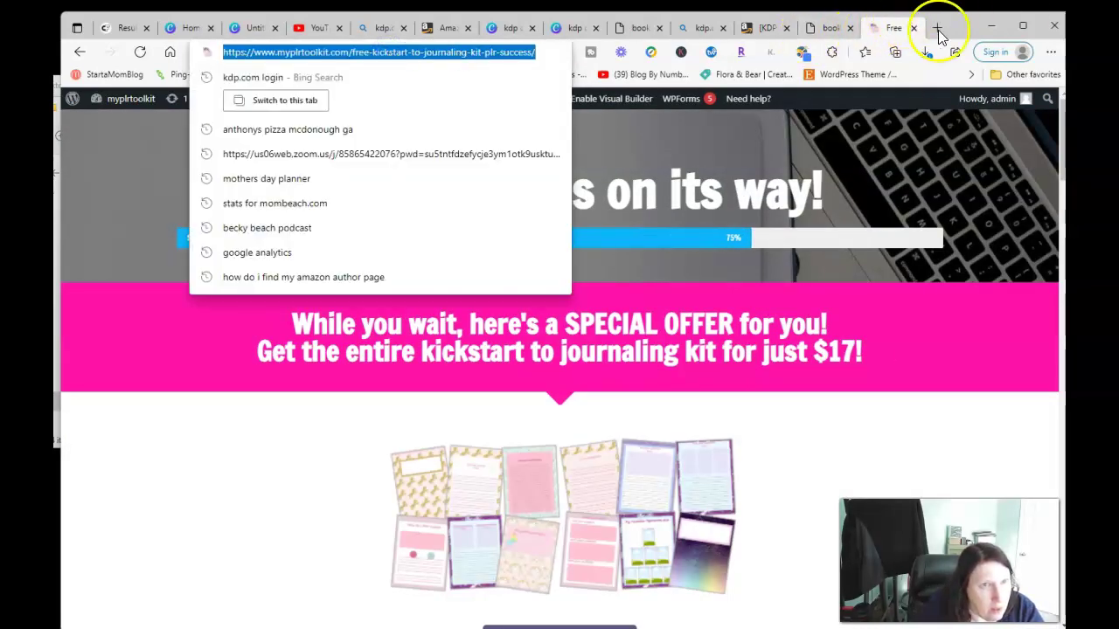
pyautogui.click(914, 437)
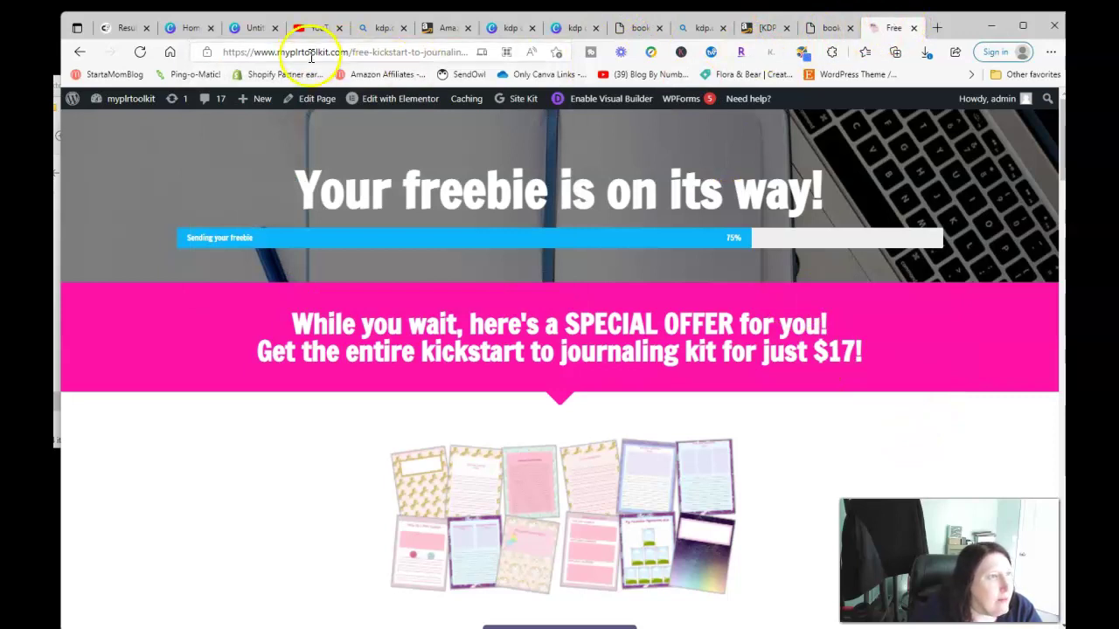
# Open the Adorable Hedgehog Journal Kit PDF from the myplrtoolkit.com address suggestions
pyautogui.click(315, 54)
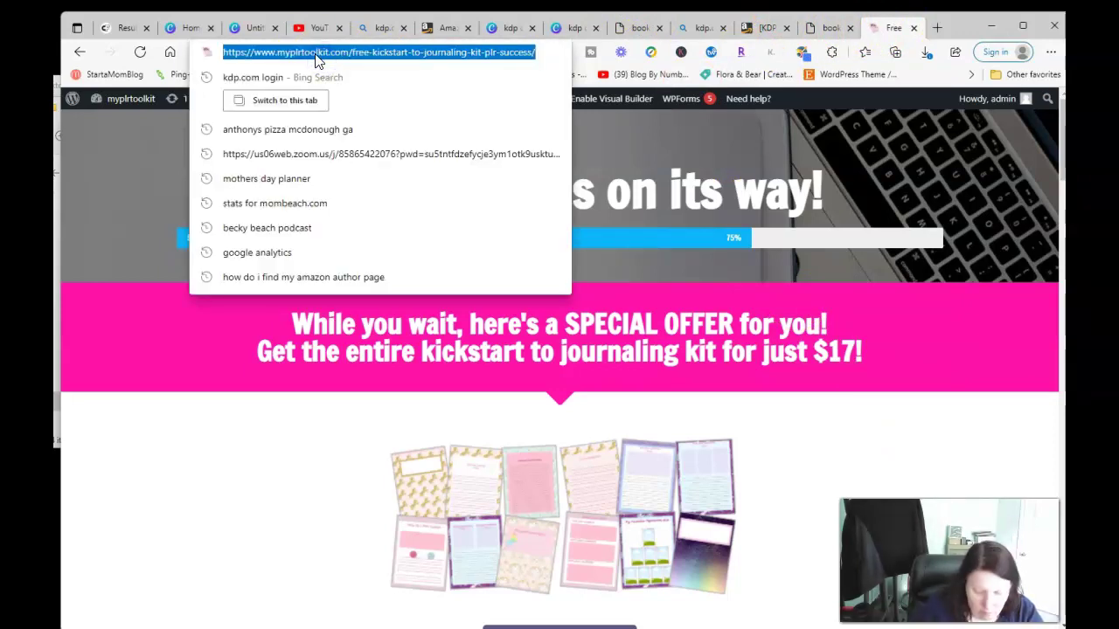
pyautogui.press('BackSpace')
pyautogui.write('myplrtoolkit.com')
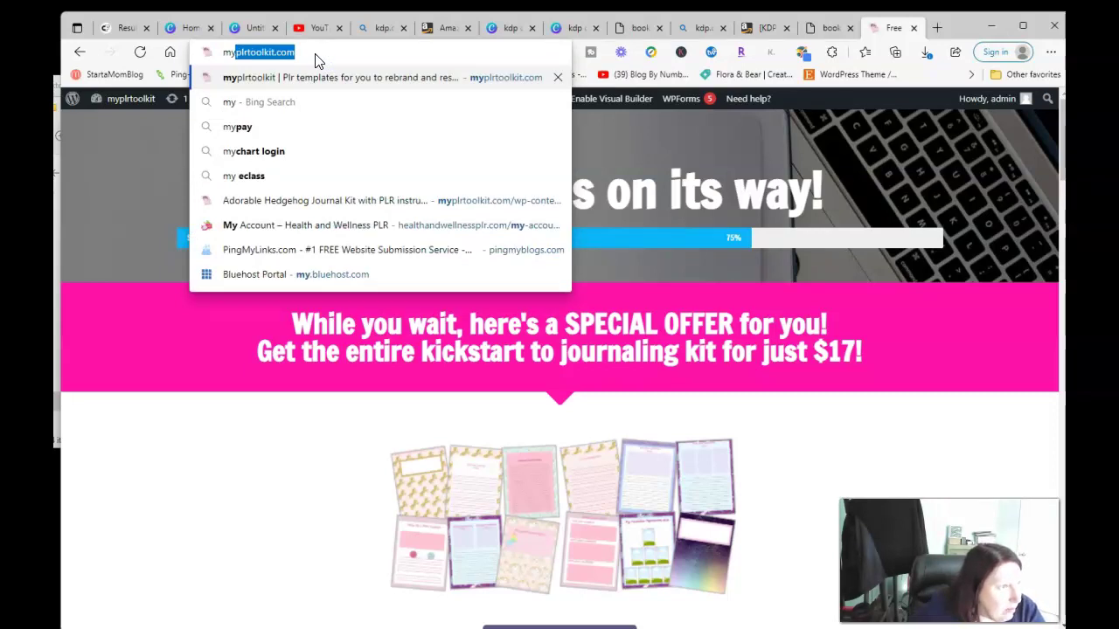
pyautogui.click(367, 206)
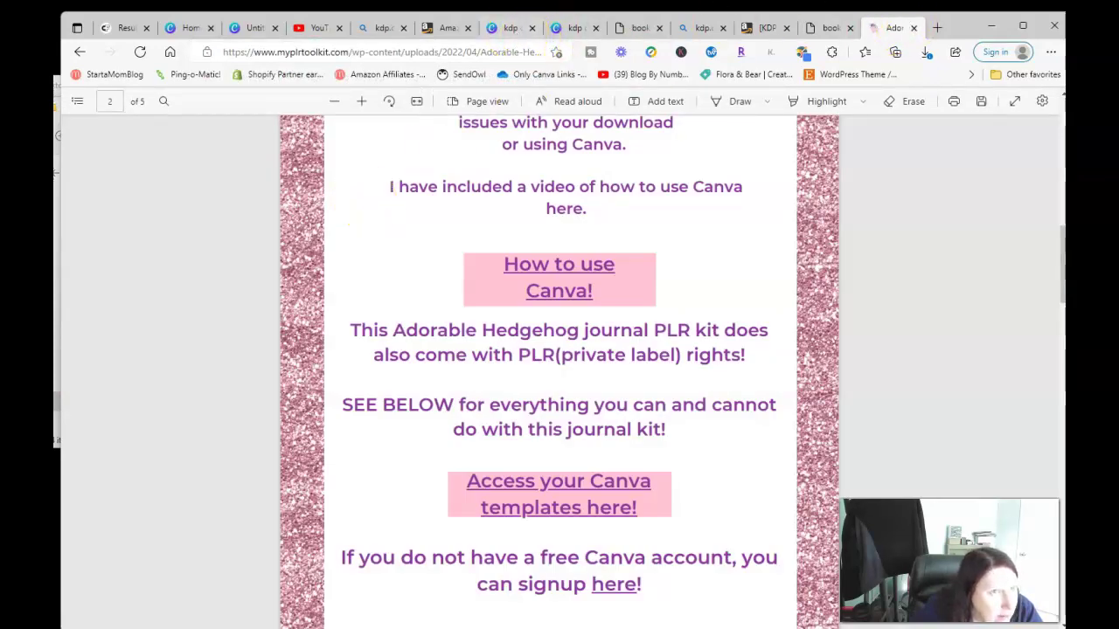
# Close the hedgehog journal kit PDF tab and the Bookow cover template tab
pyautogui.click(914, 30)
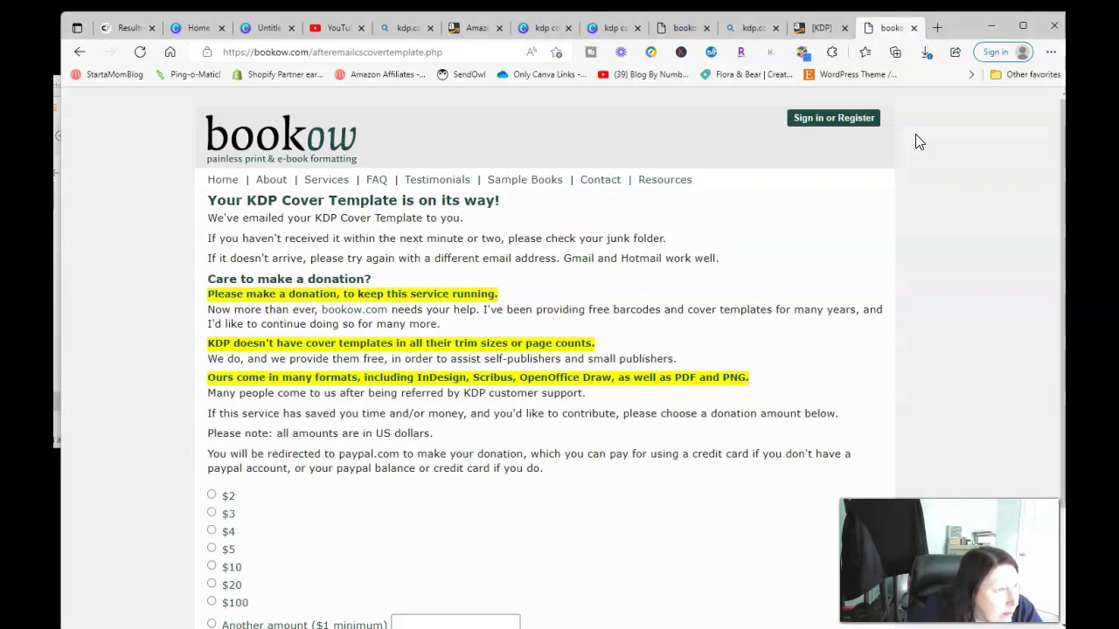
pyautogui.click(914, 28)
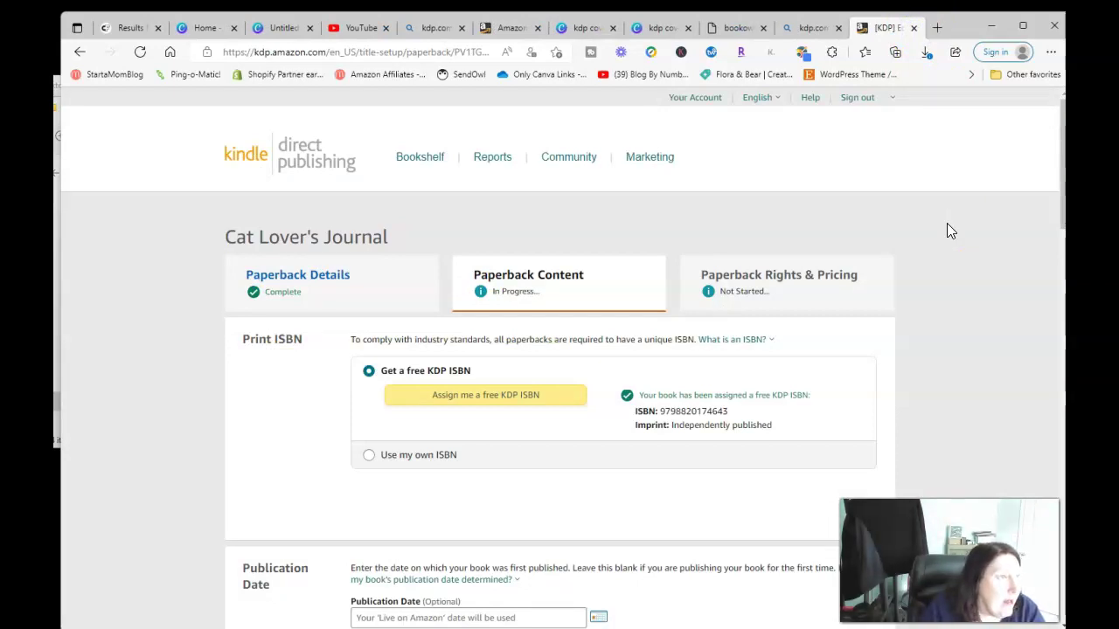
# Open theunpopularmom.com and look through its home page down to the blog posts
pyautogui.click(354, 52)
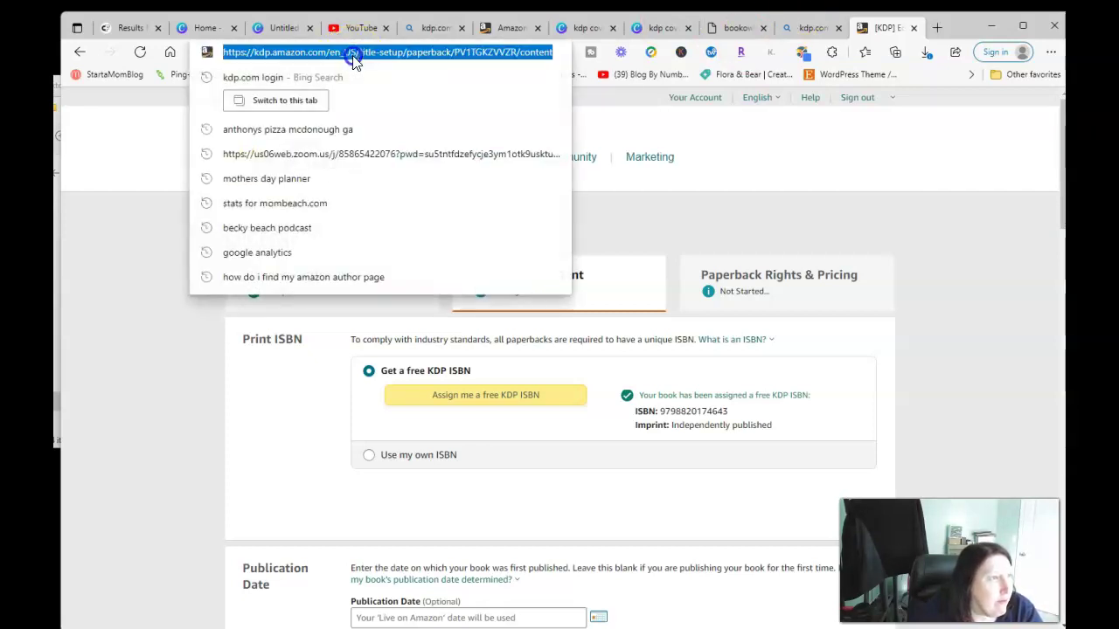
pyautogui.press('BackSpace')
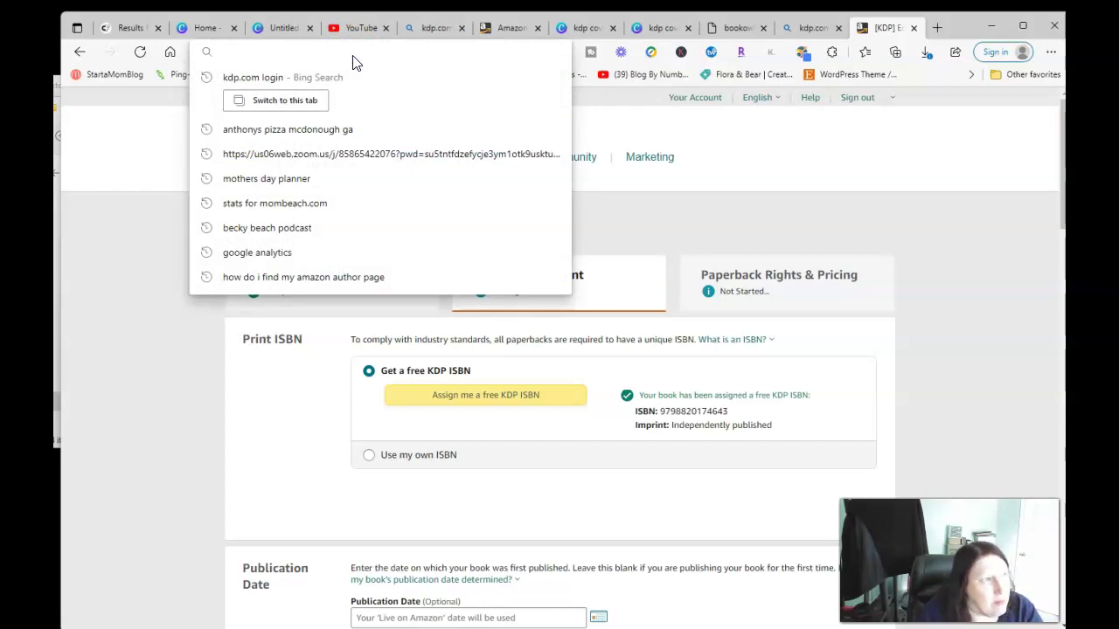
pyautogui.write('theunpopularmom.com')
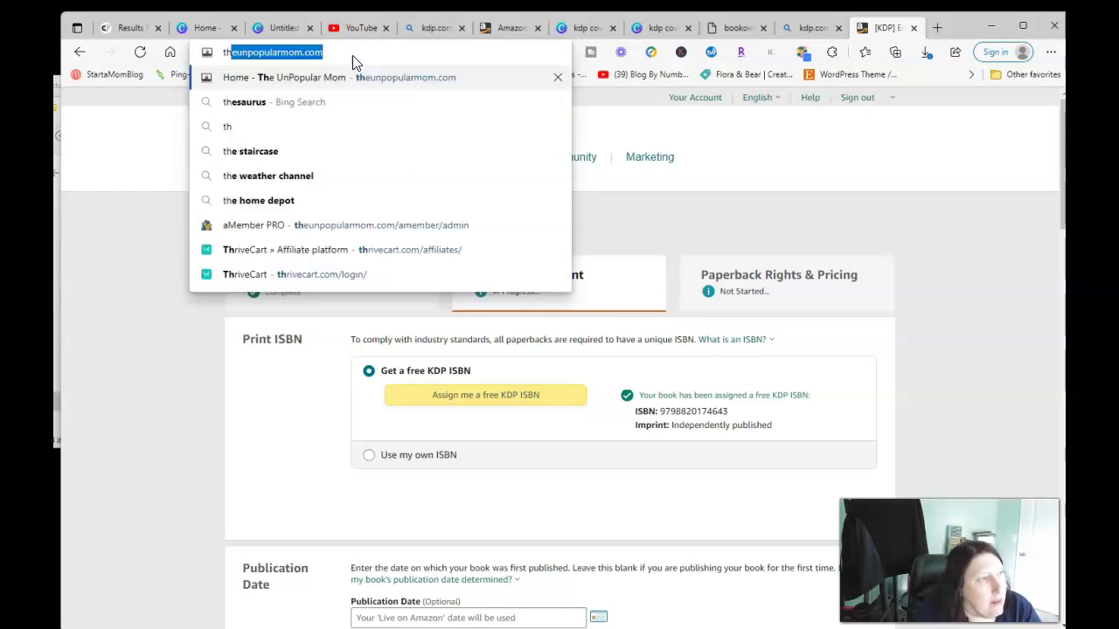
pyautogui.press('Return')
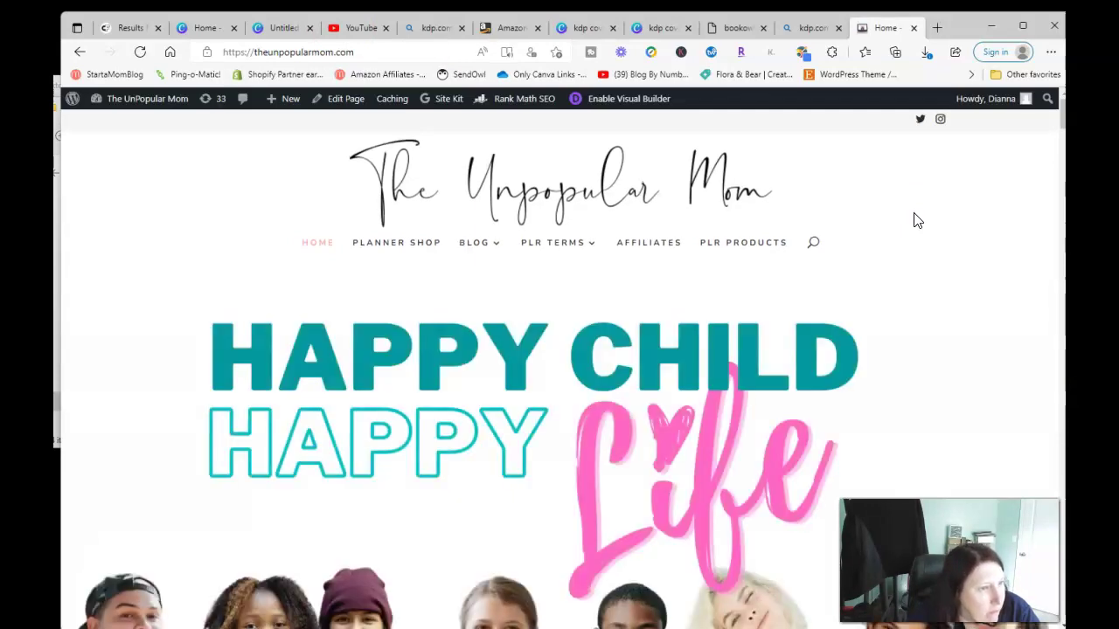
pyautogui.scroll(-10, 915, 212)
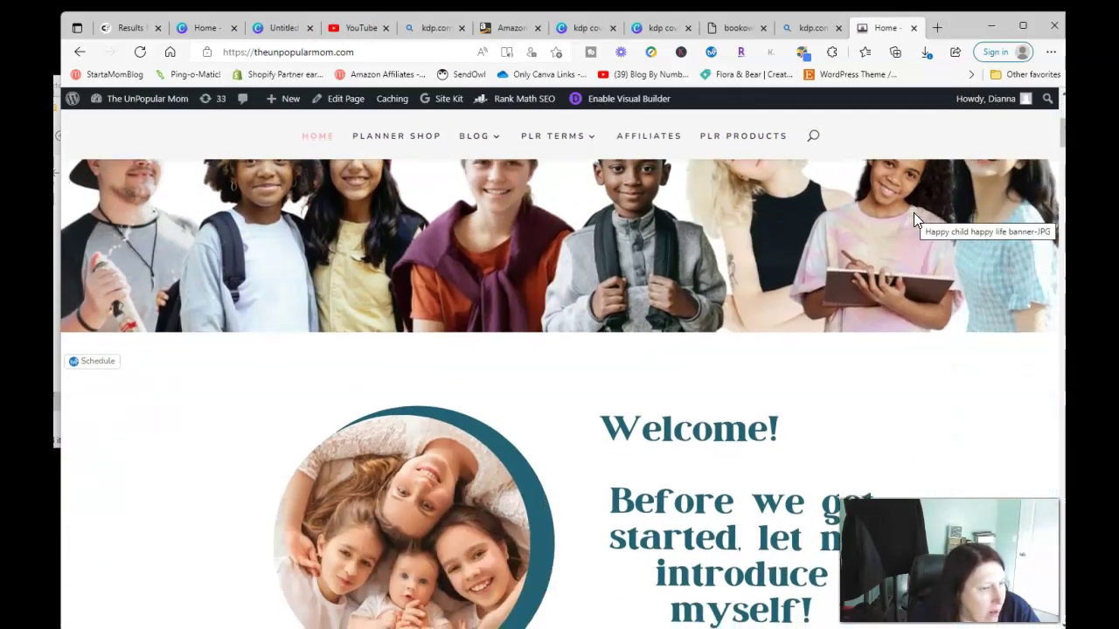
pyautogui.scroll(-10, 915, 204)
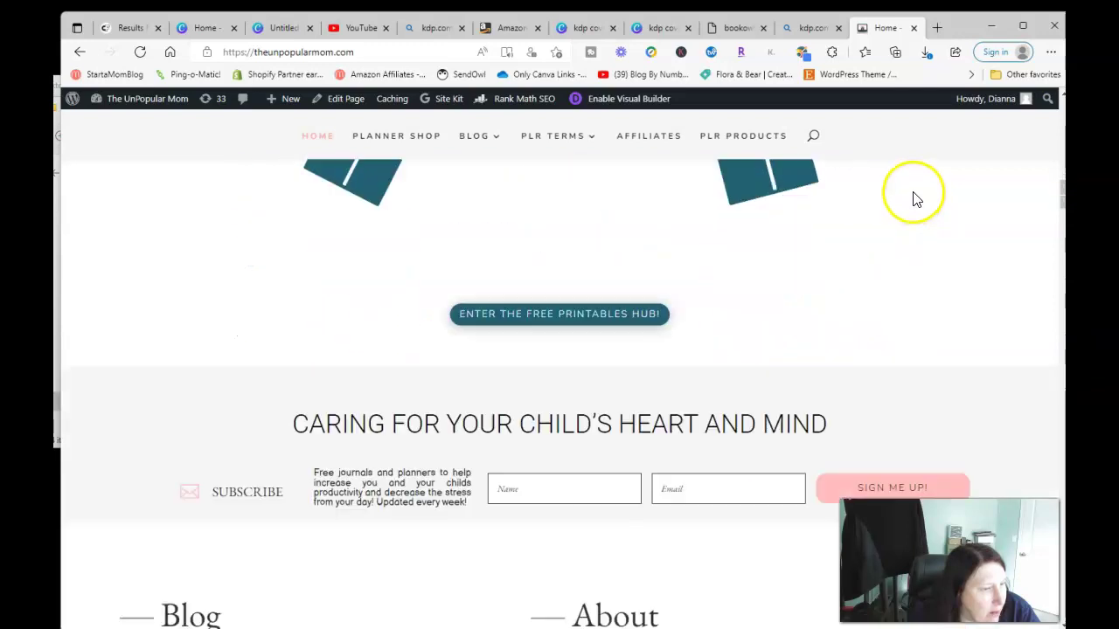
pyautogui.scroll(-5, 915, 201)
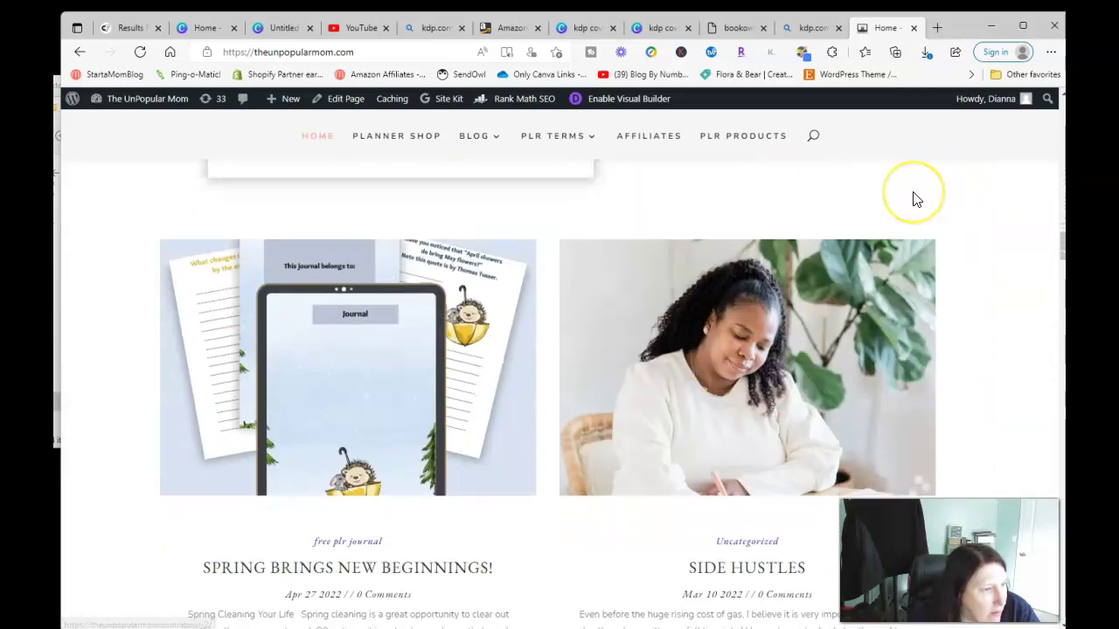
# Open the Spring Brings New Beginnings! blog post and read through it down to the free journal offer
pyautogui.click(372, 433)
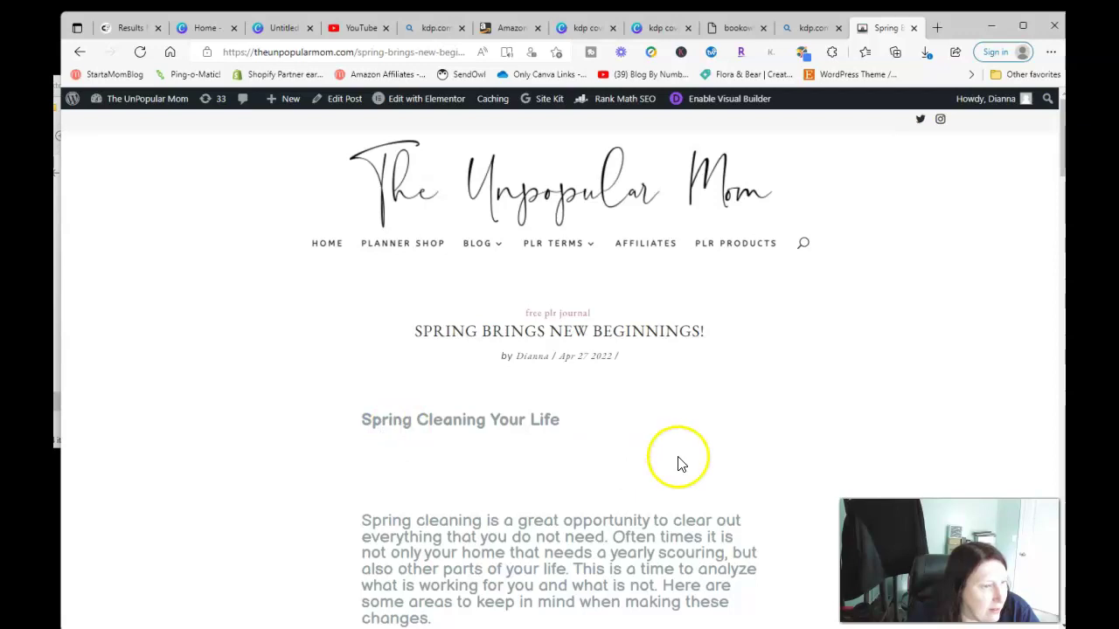
pyautogui.scroll(-2, 679, 461)
pyautogui.scroll(-10, 680, 463)
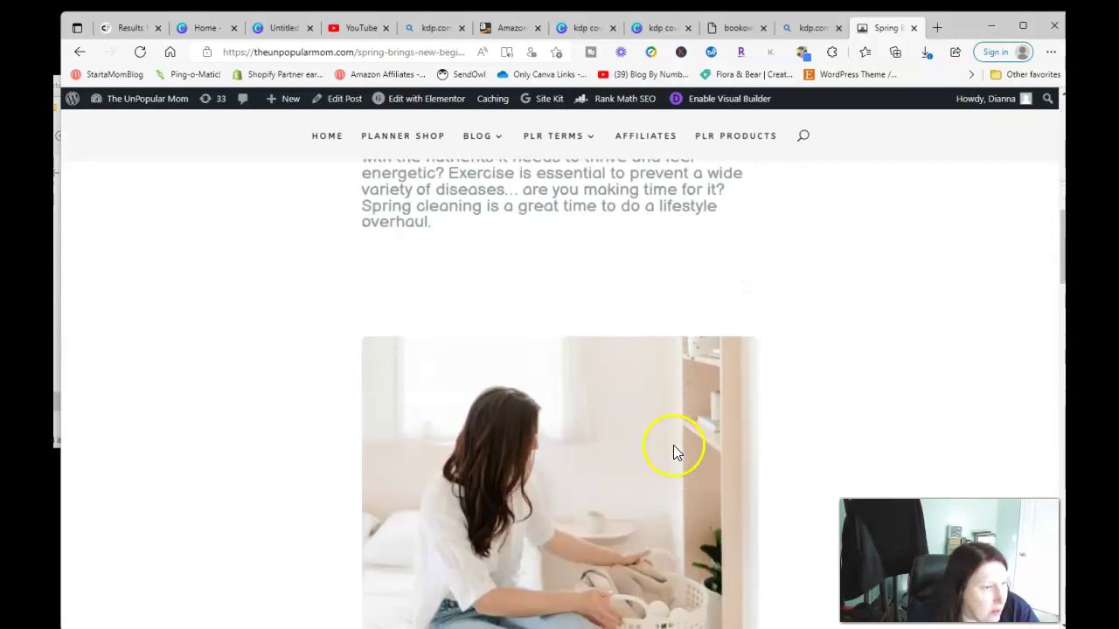
pyautogui.scroll(-10, 671, 444)
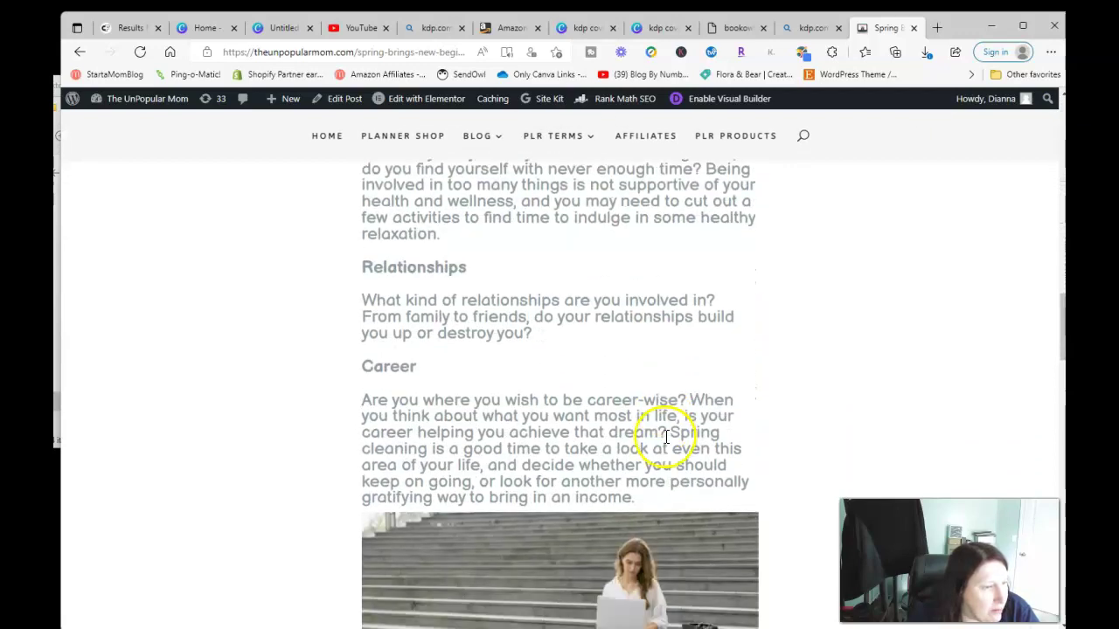
pyautogui.scroll(-10, 666, 443)
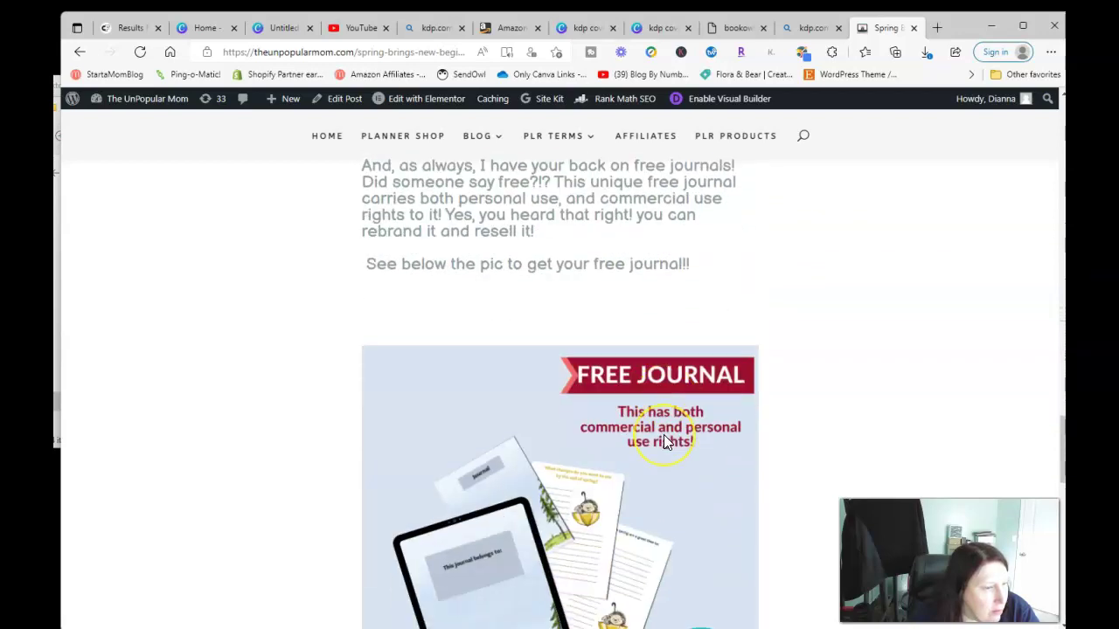
pyautogui.scroll(-1, 664, 443)
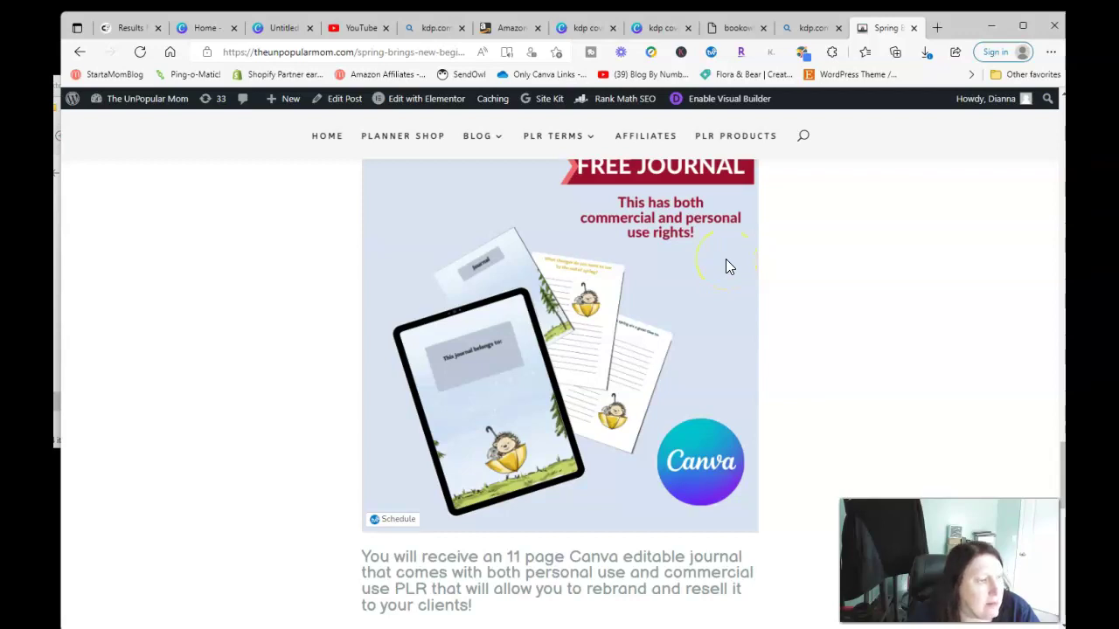
pyautogui.scroll(1, 771, 285)
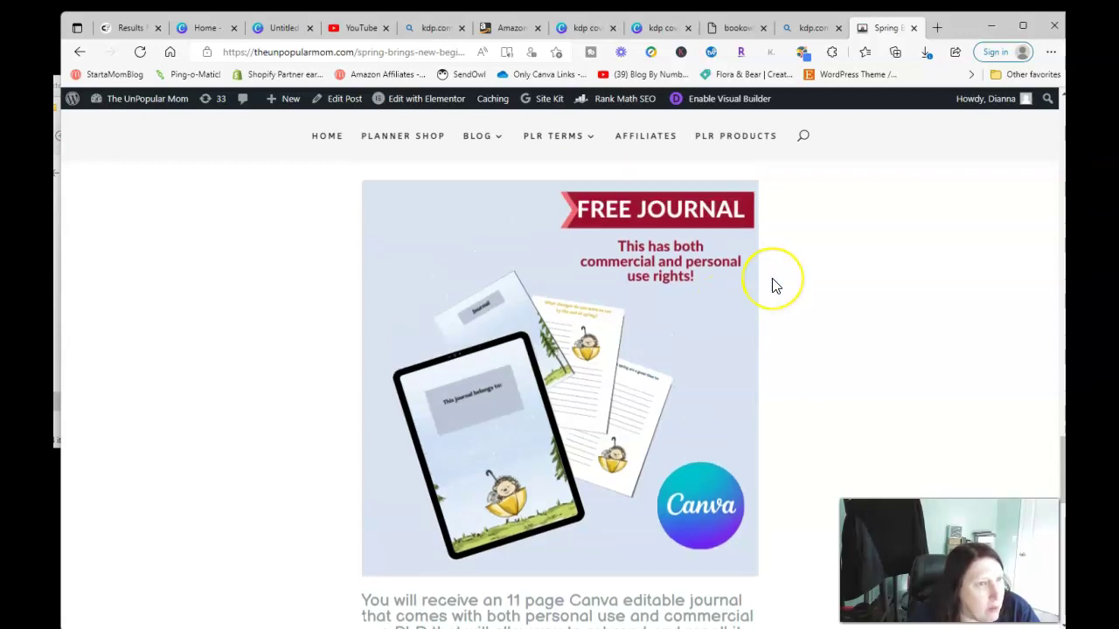
pyautogui.scroll(1, 789, 304)
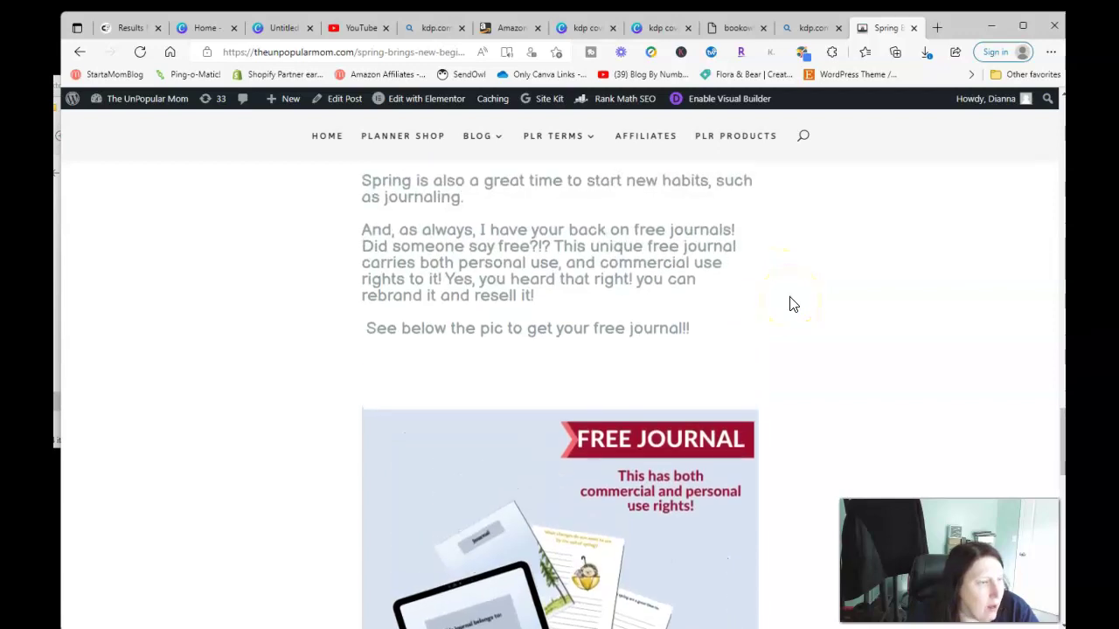